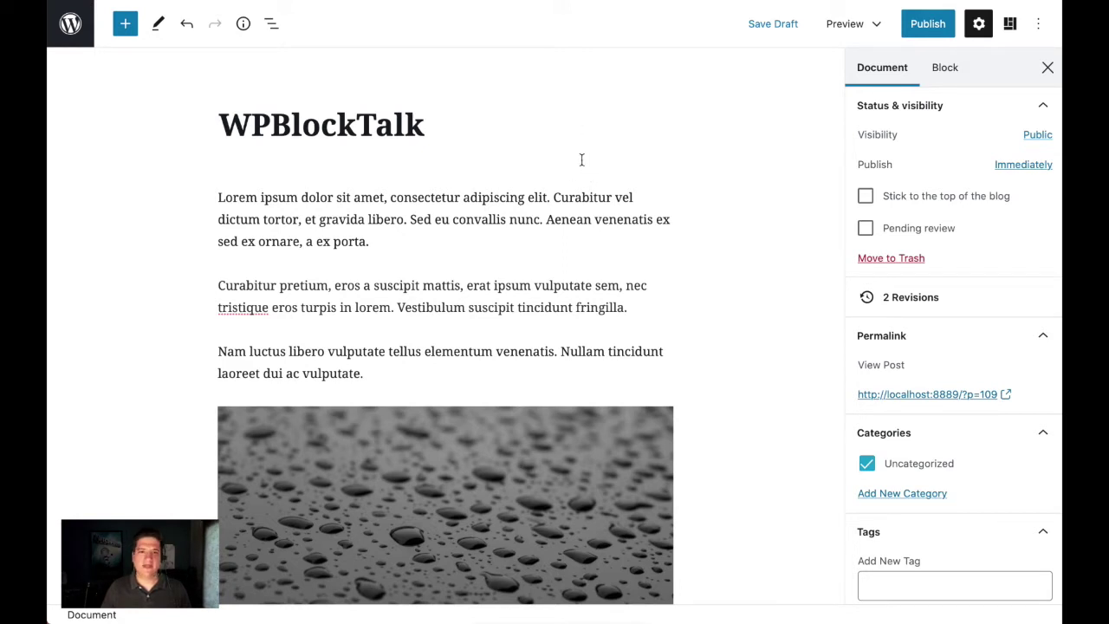
- Place the text cursor before "ipsum" in the first paragraph and move it between characters and neighbouring lines
left_click(262, 197)
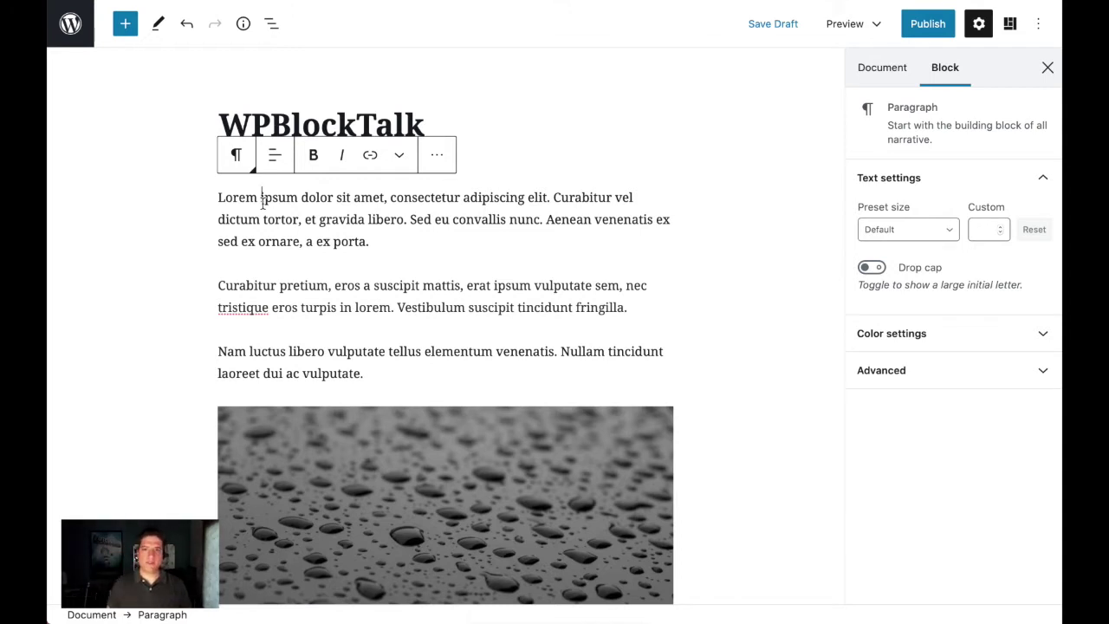
key("Right")
key("Right")
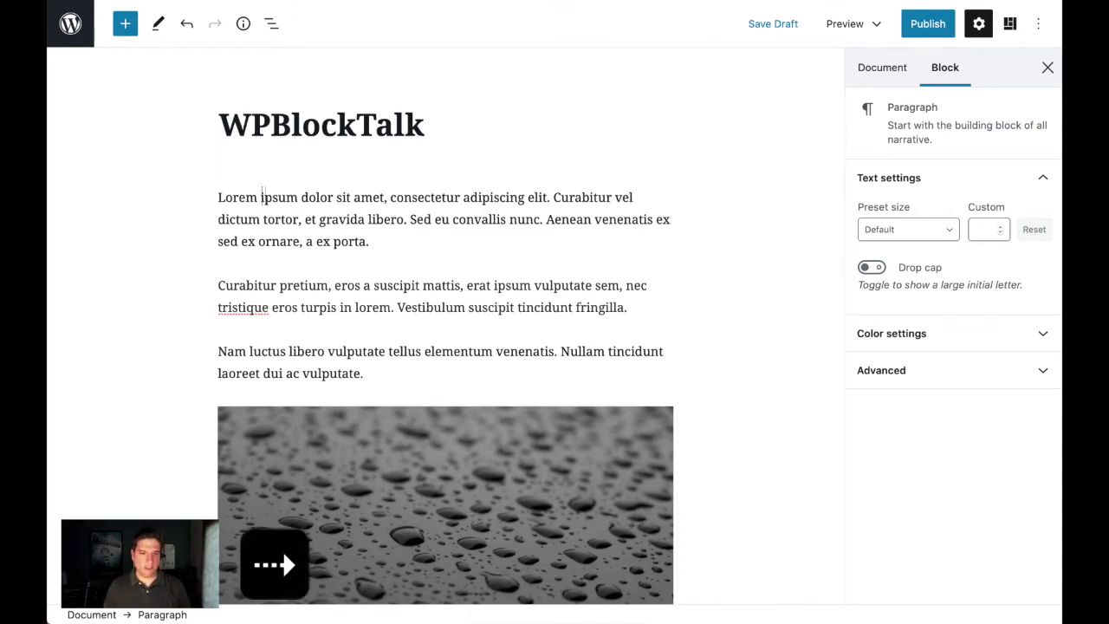
key("Down")
key("Down")
key("Up")
key("Left")
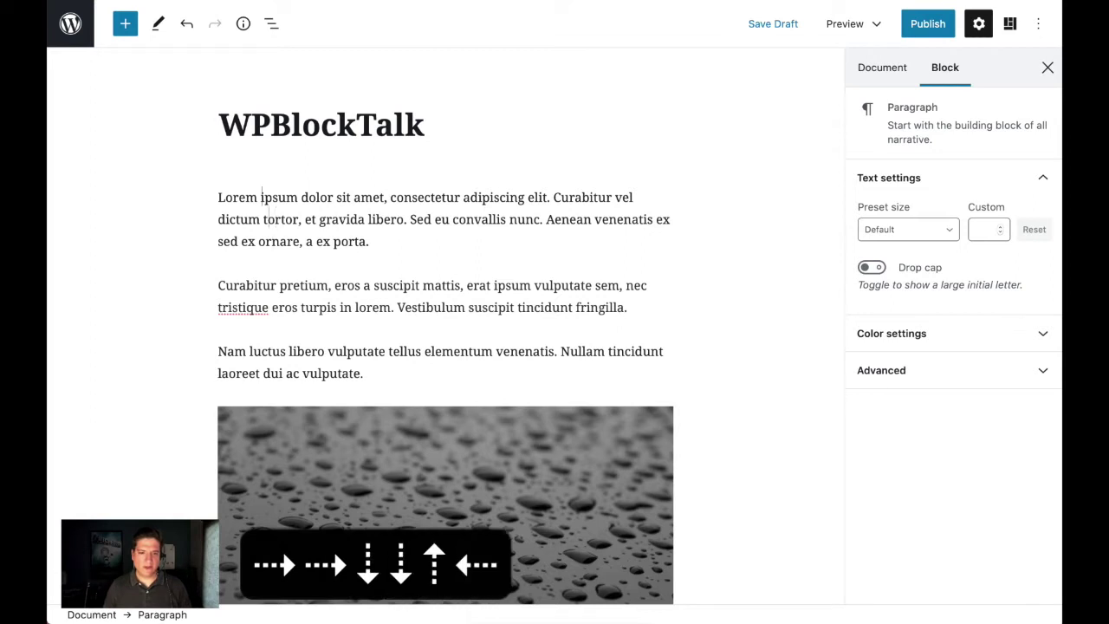
key("Up")
key("Left")
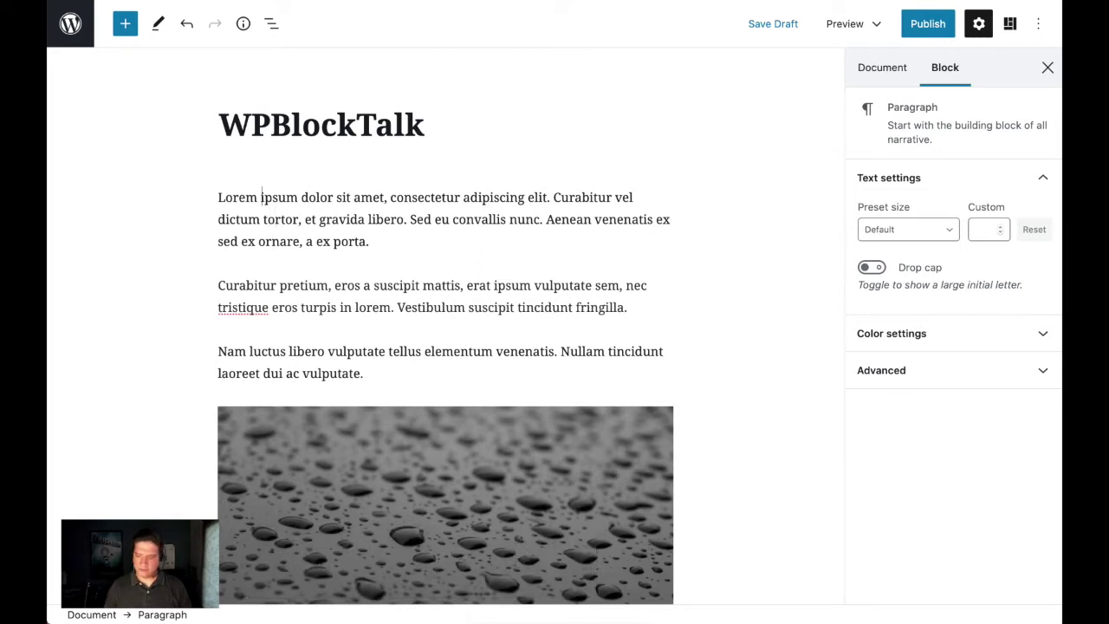
key("Down")
key("Down")
key("Up")
key("Left")
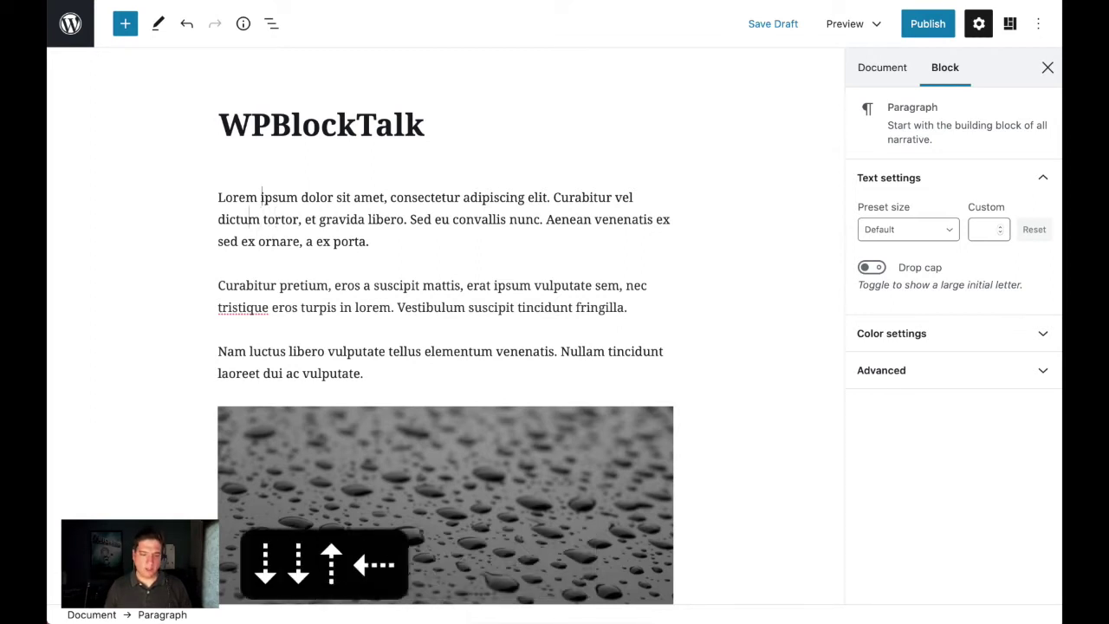
- Move the text cursor forward and back, character by character, within the first paragraph's second line
key("Right")
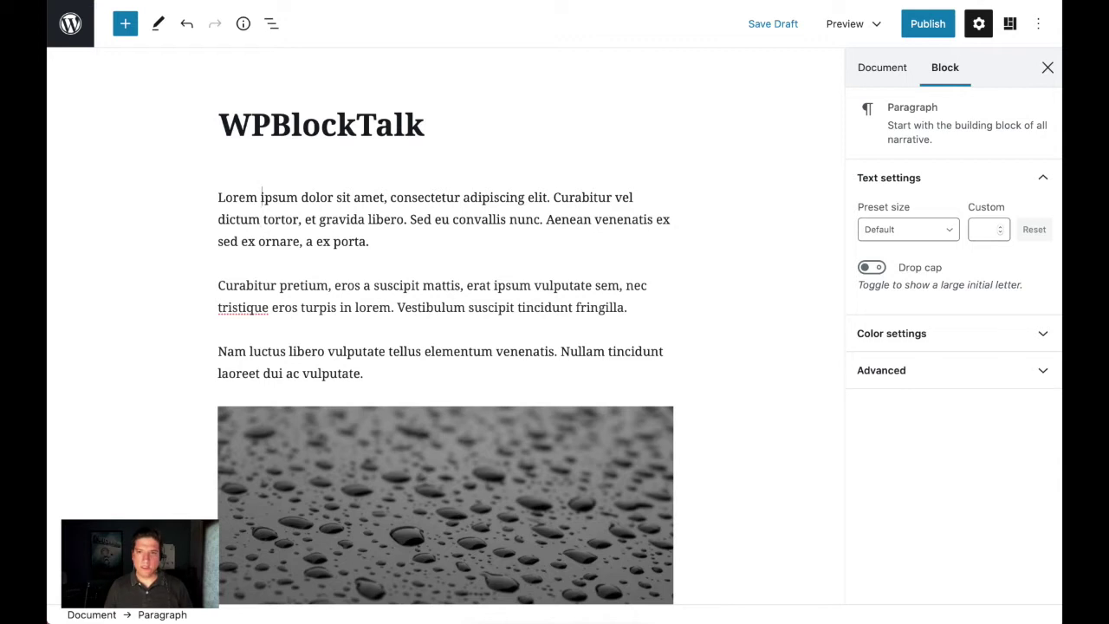
key("Right")
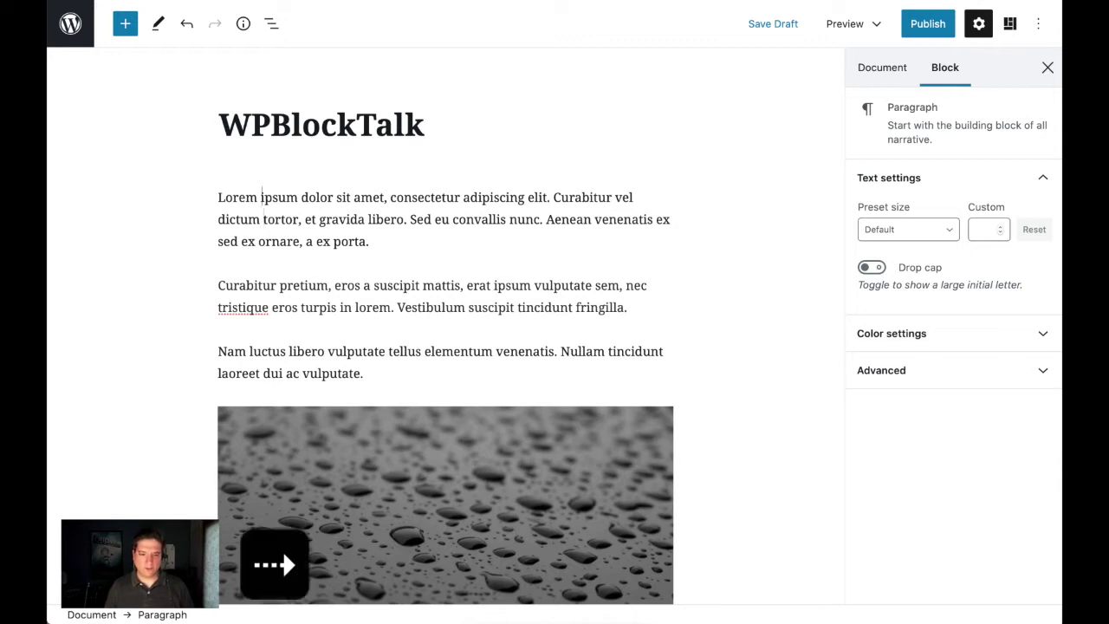
key("Right")
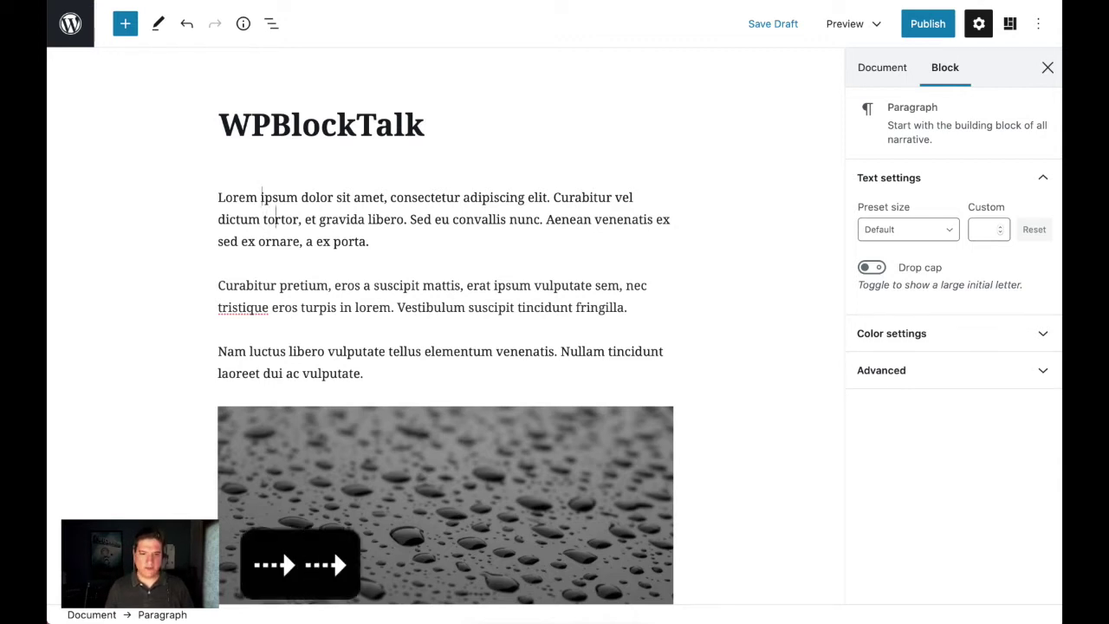
key("Right")
key("Right")
key("Left")
key("Left")
key("Left")
key("Left")
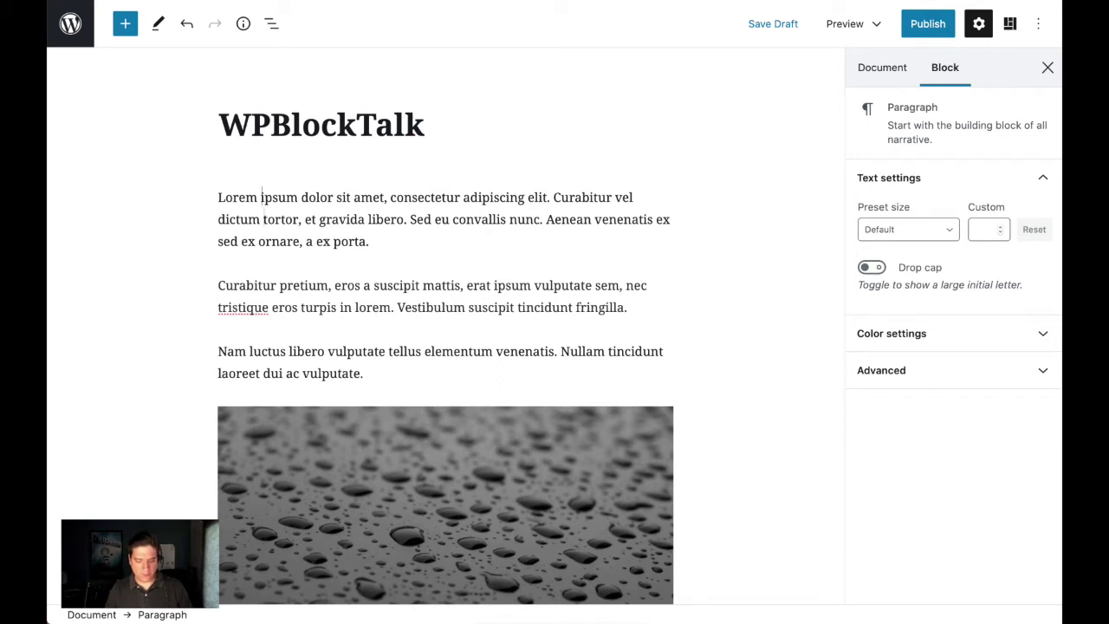
- Move keyboard focus backward through the first paragraph's block controls, from More options to Move up
key("shift+Tab")
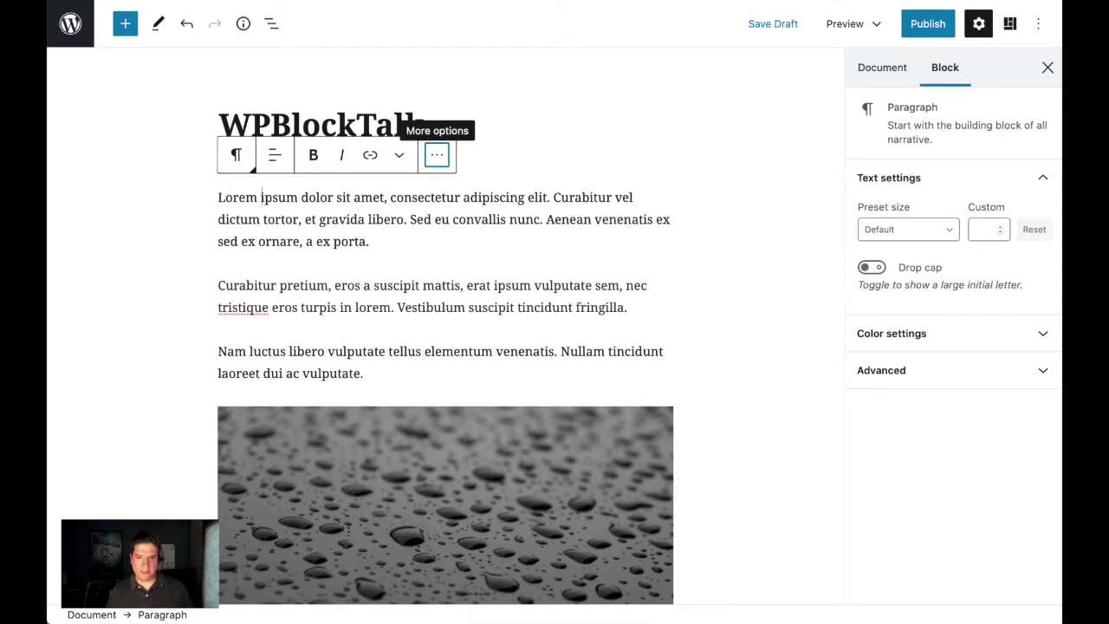
key("shift+Tab")
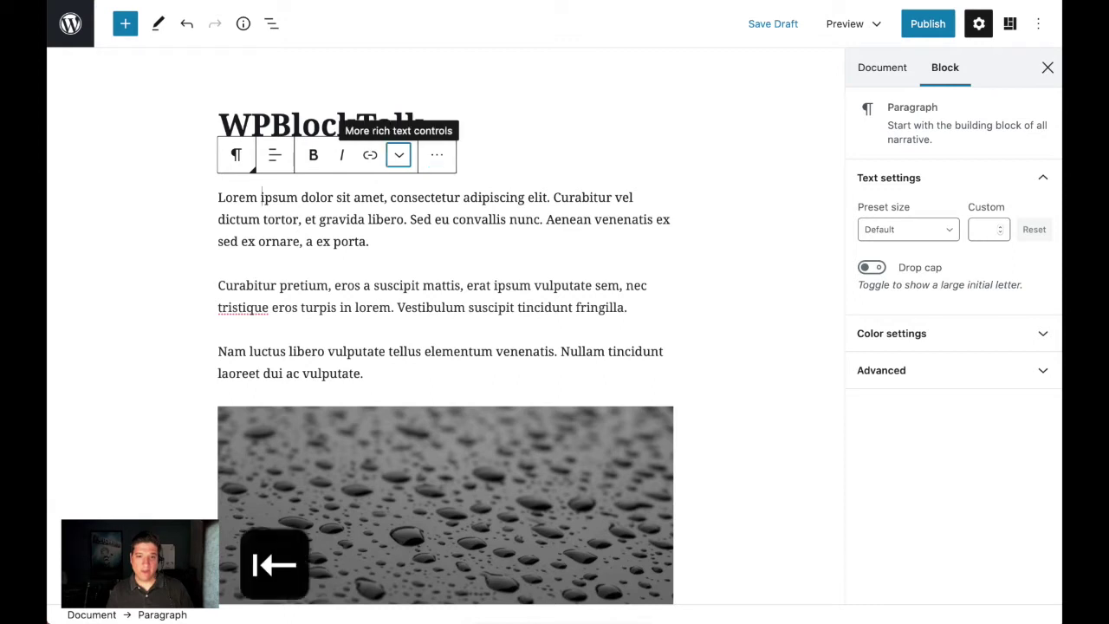
key("shift+Tab")
key("shift+Tab")
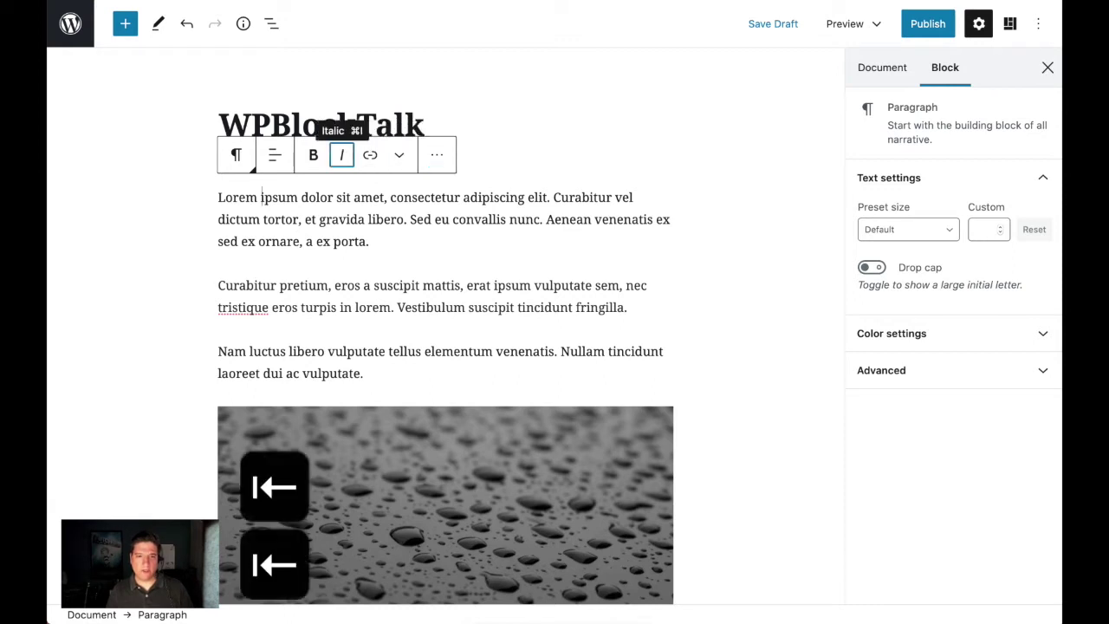
key("shift+Tab")
key("shift+Tab")
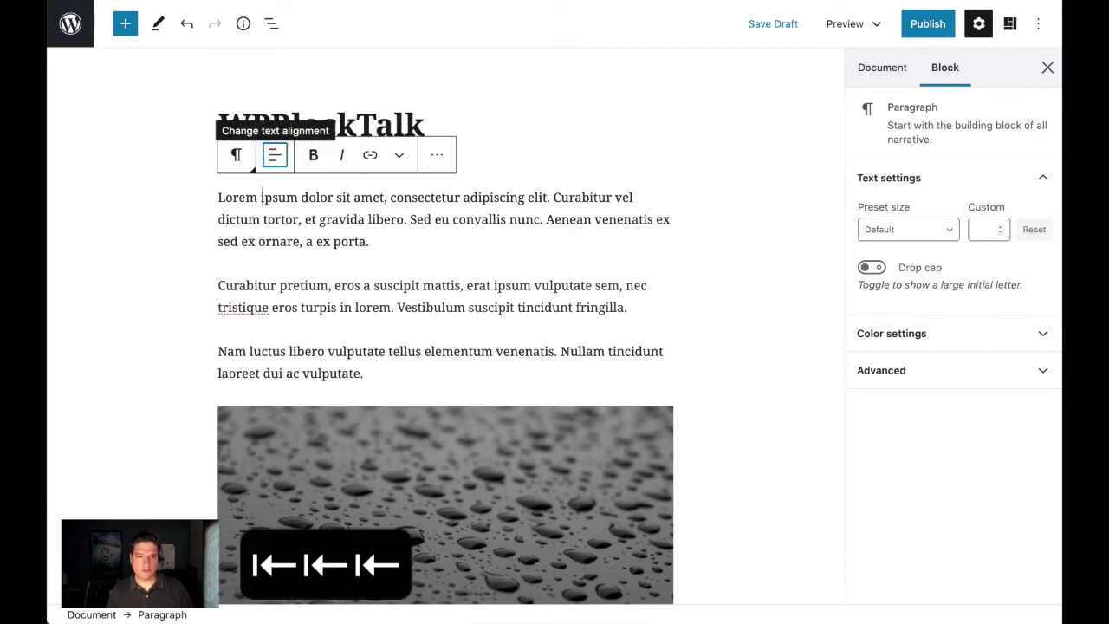
key("shift+Tab")
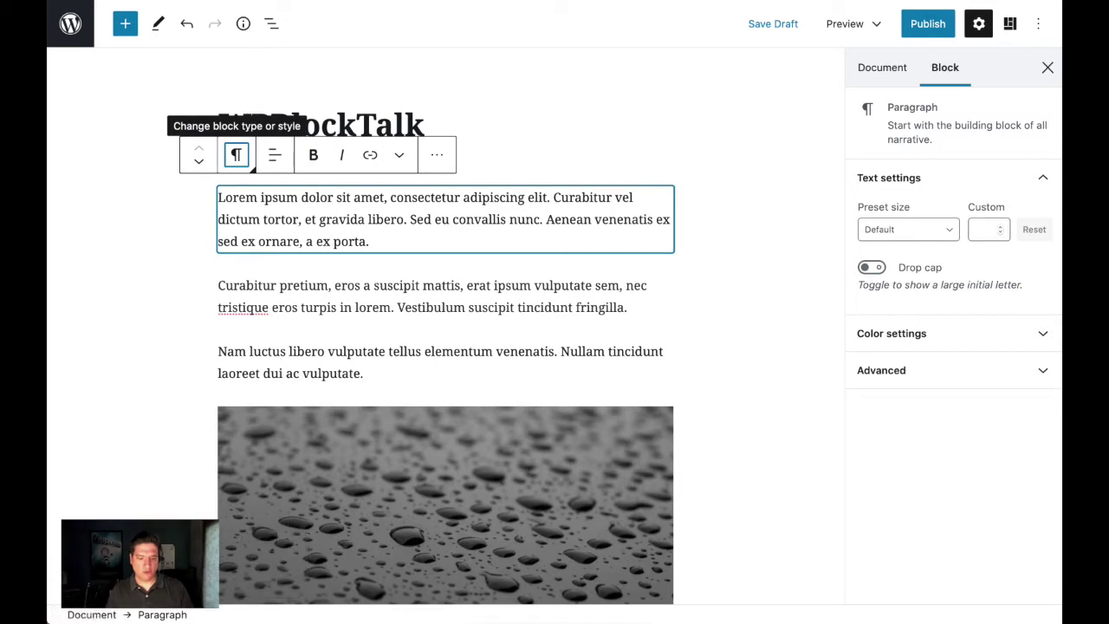
key("shift+Tab")
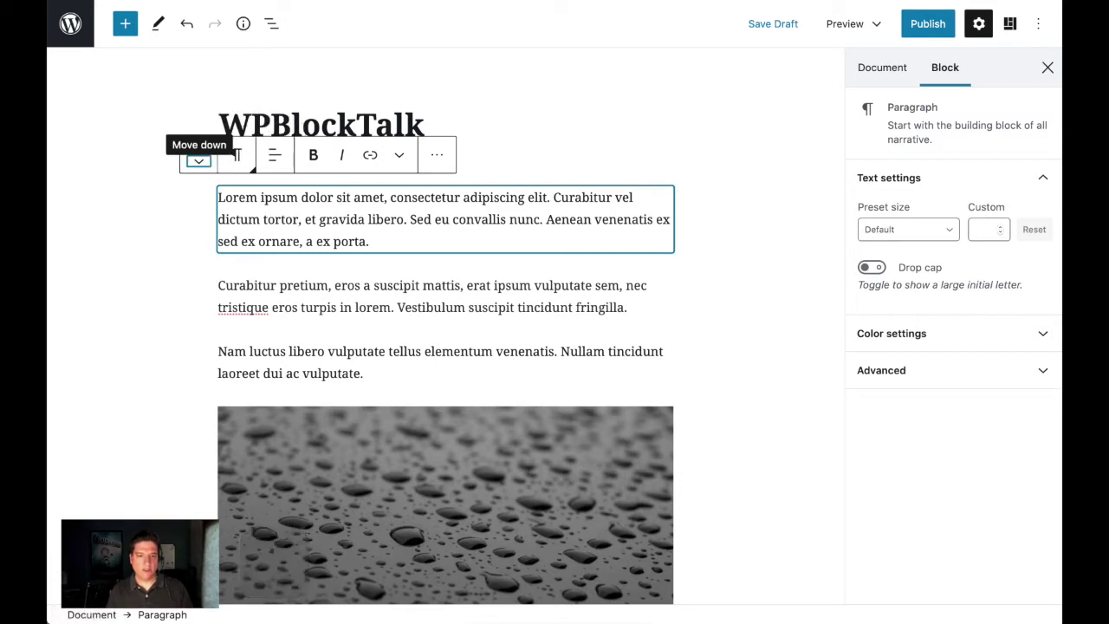
key("shift+Tab")
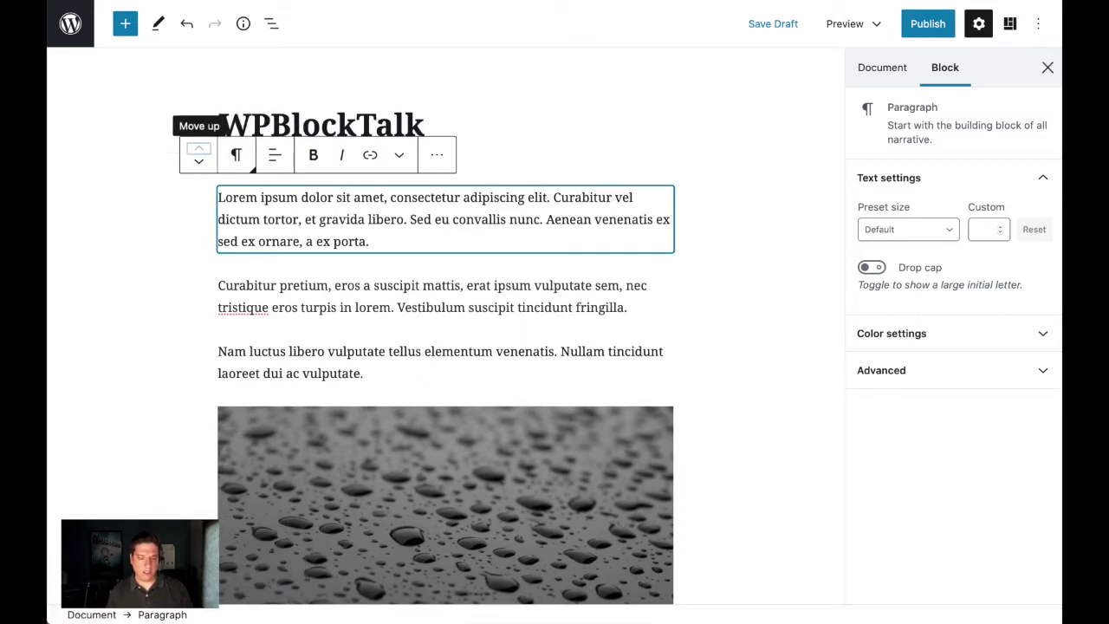
- Move keyboard focus forward through the paragraph's block controls, from Move up to More options
key("Tab")
key("Tab")
key("Tab")
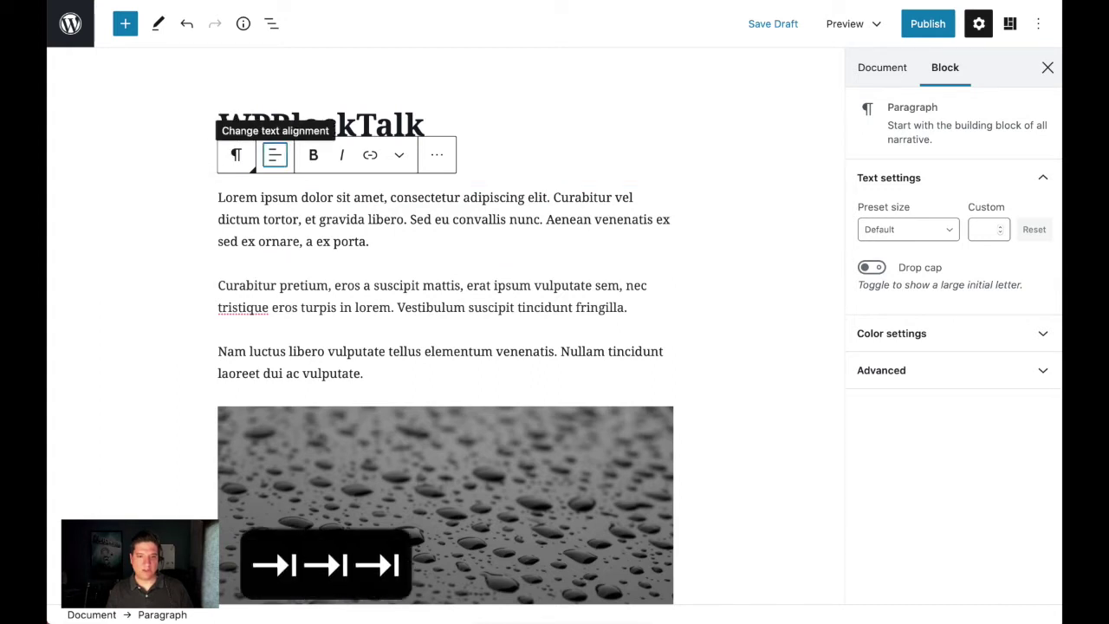
key("Tab")
key("Tab")
key("Tab")
key("Tab")
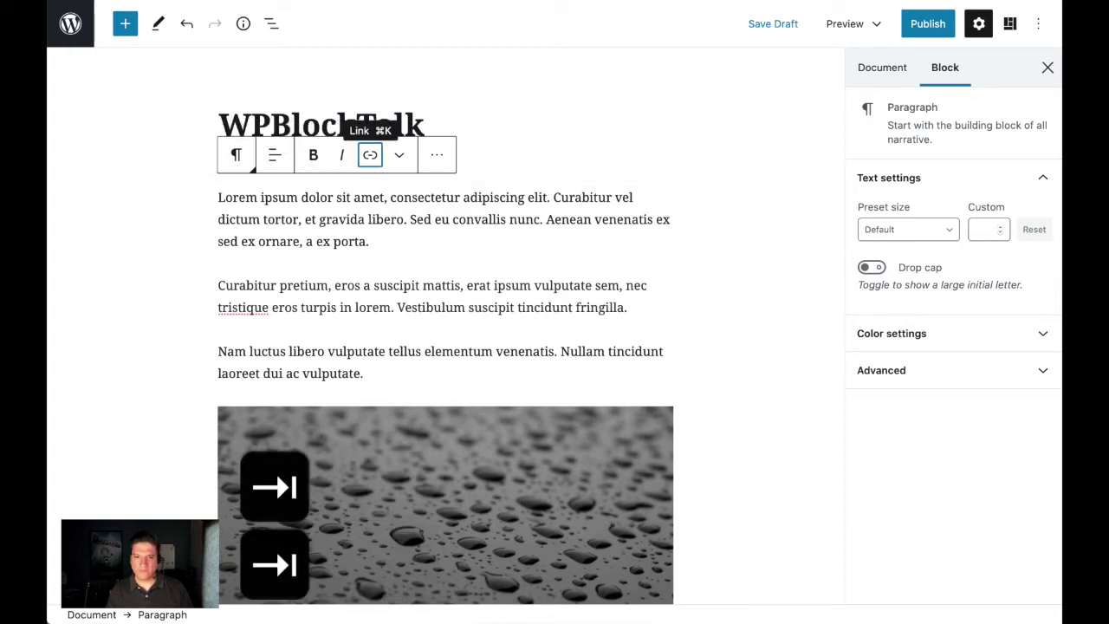
key("Tab")
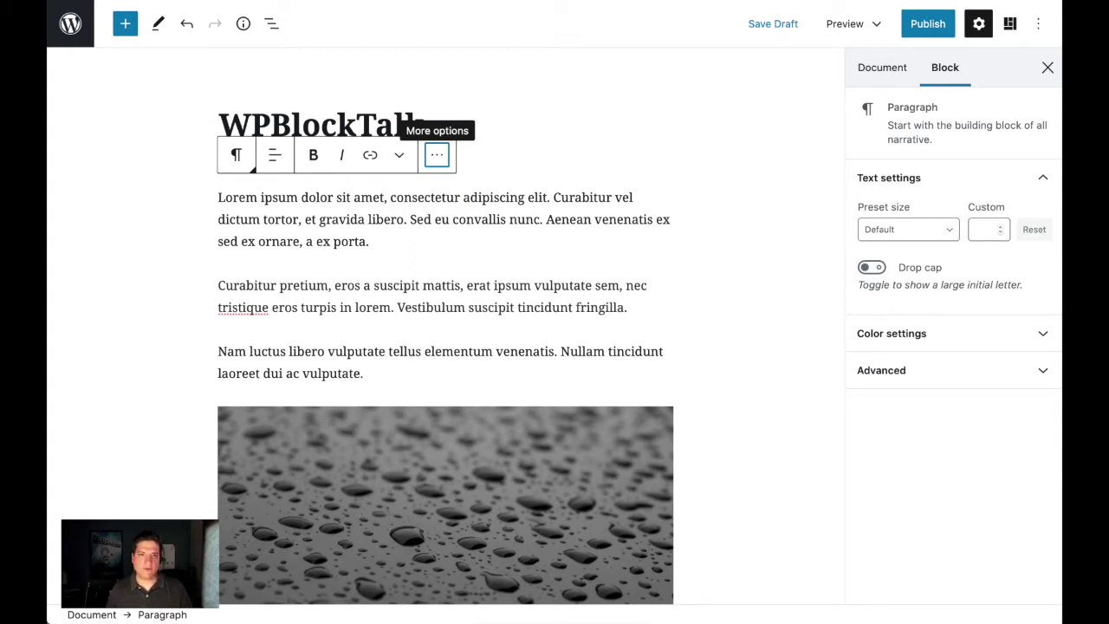
- Step keyboard focus back to the Bold control and return the text cursor to "dictum" in the first paragraph
key("shift+Tab")
key("shift+Tab")
key("shift+Tab")
key("shift+Tab")
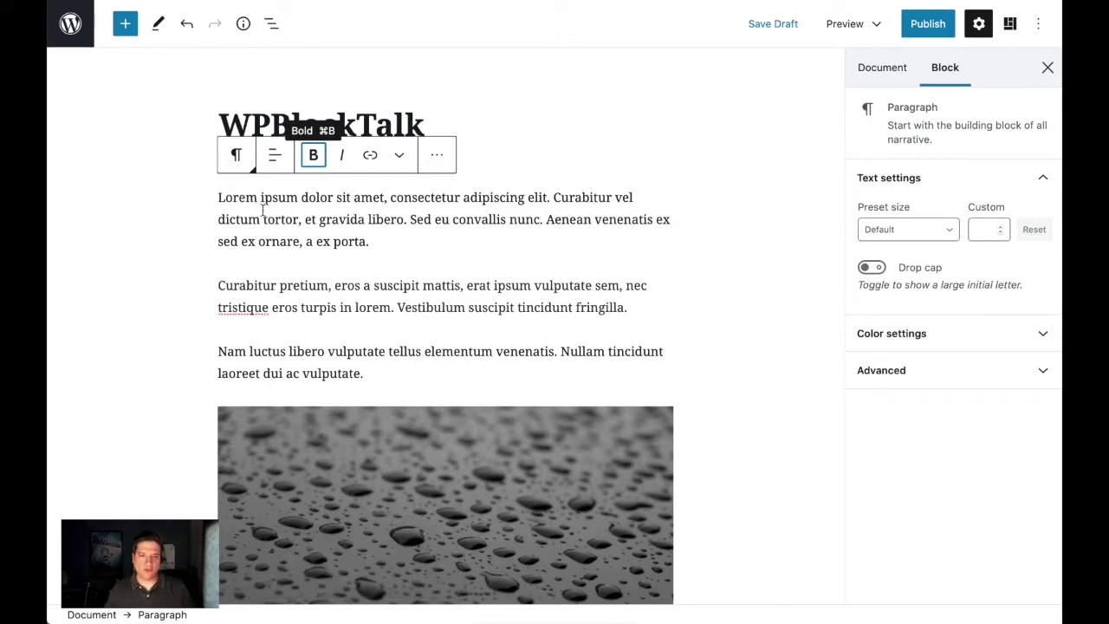
left_click(262, 210)
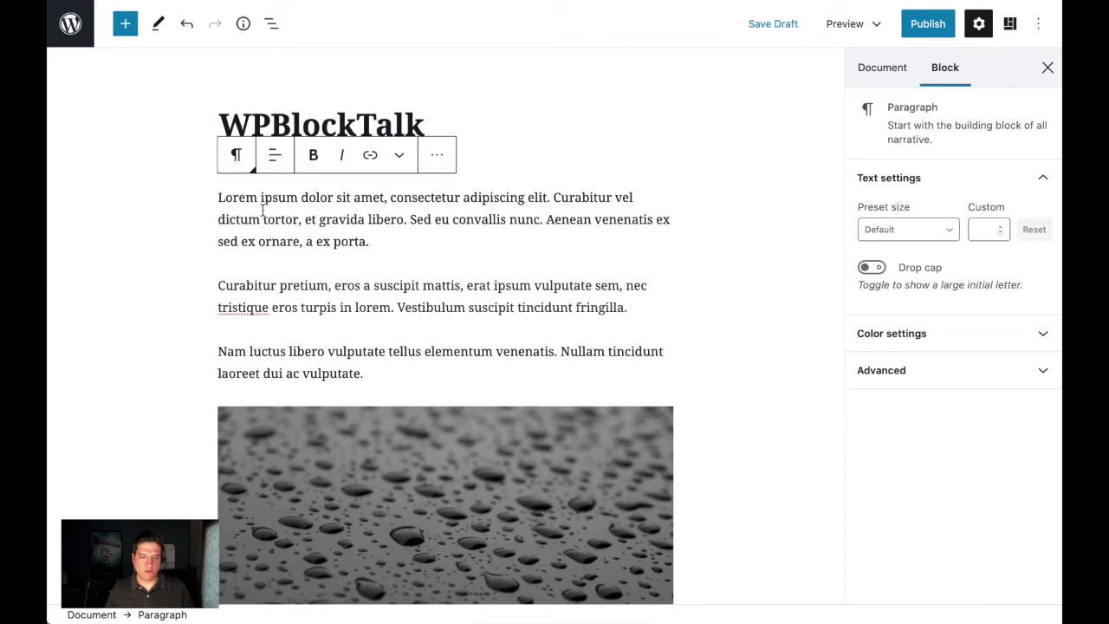
left_click(247, 220)
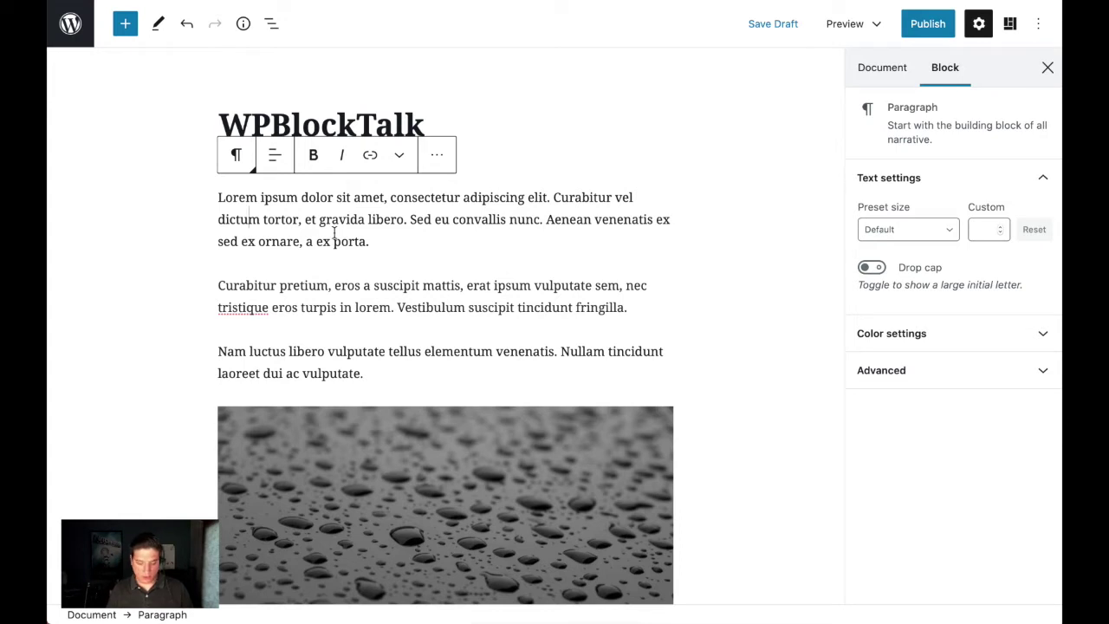
- Jump keyboard focus from the paragraph text to its block controls, step forward past Link and back to text alignment
key("alt+F10")
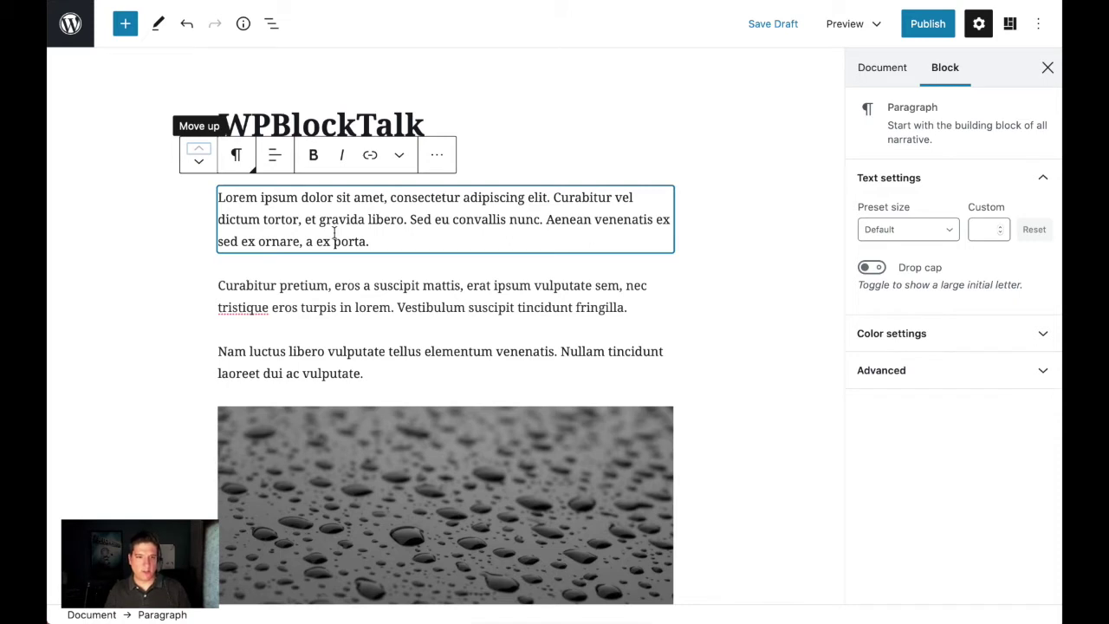
key("Tab")
key("Tab")
key("Tab")
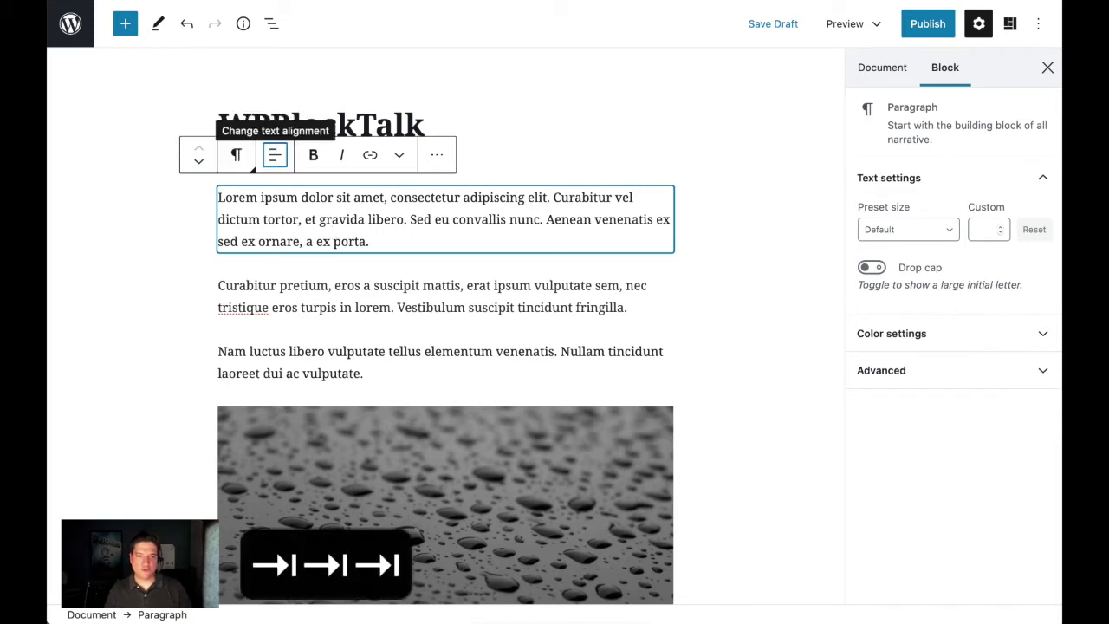
key("Tab")
key("Tab")
key("Tab")
key("Tab")
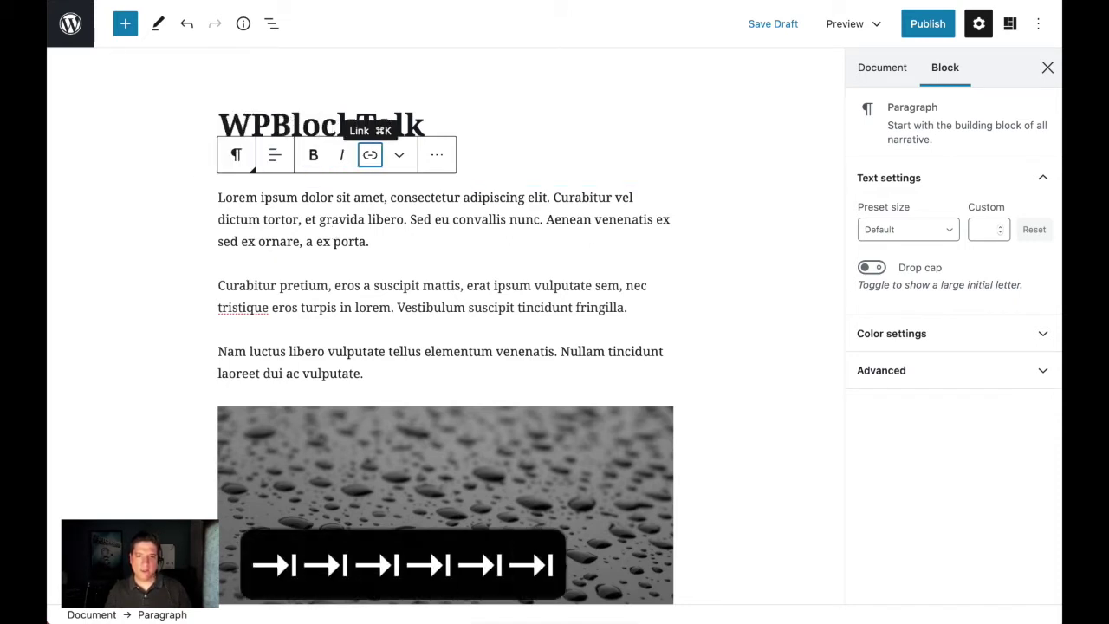
key("shift+Tab")
key("shift+Tab")
key("shift+Tab")
key("shift+Tab")
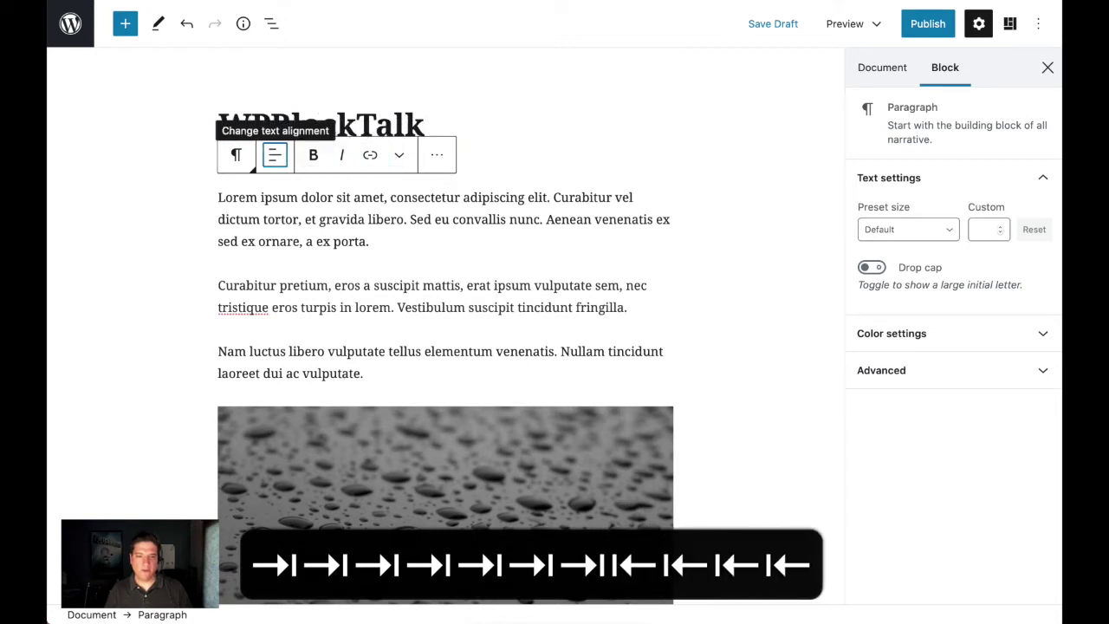
- Open the paragraph's additional rich text controls and step up and down through the Inline Code, Inline image and Strikethrough options
key("Tab")
key("Tab")
key("Tab")
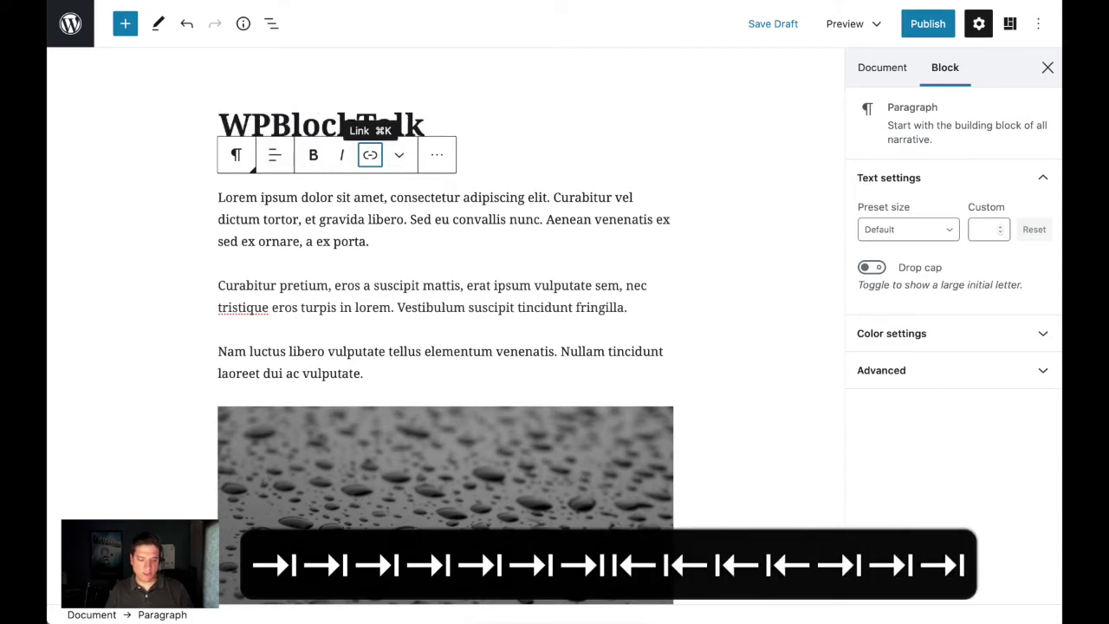
key("Tab")
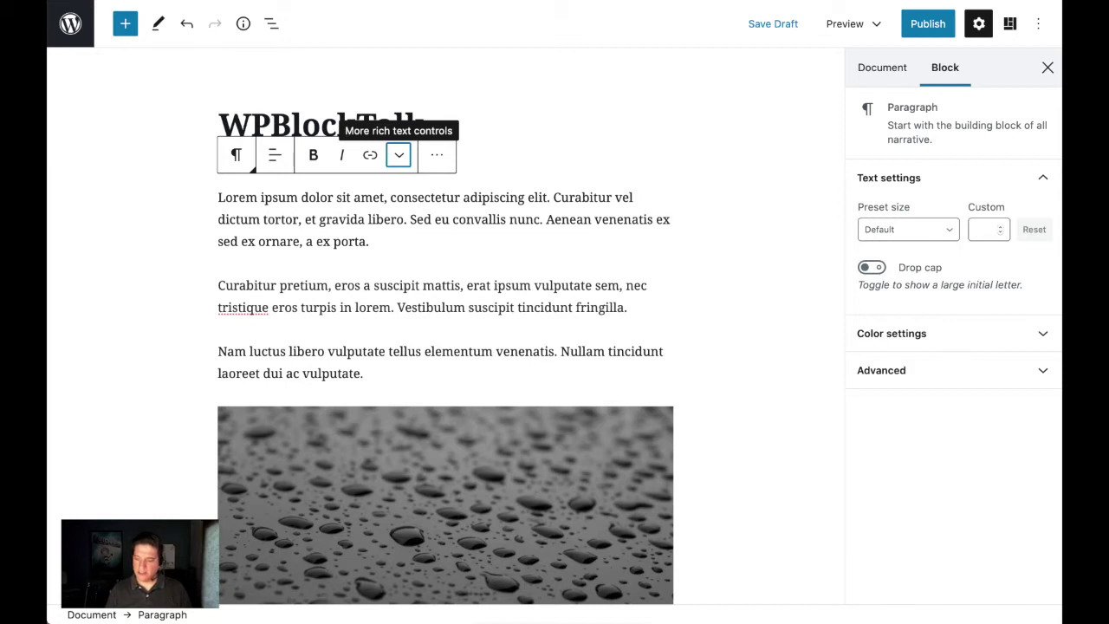
key("Return")
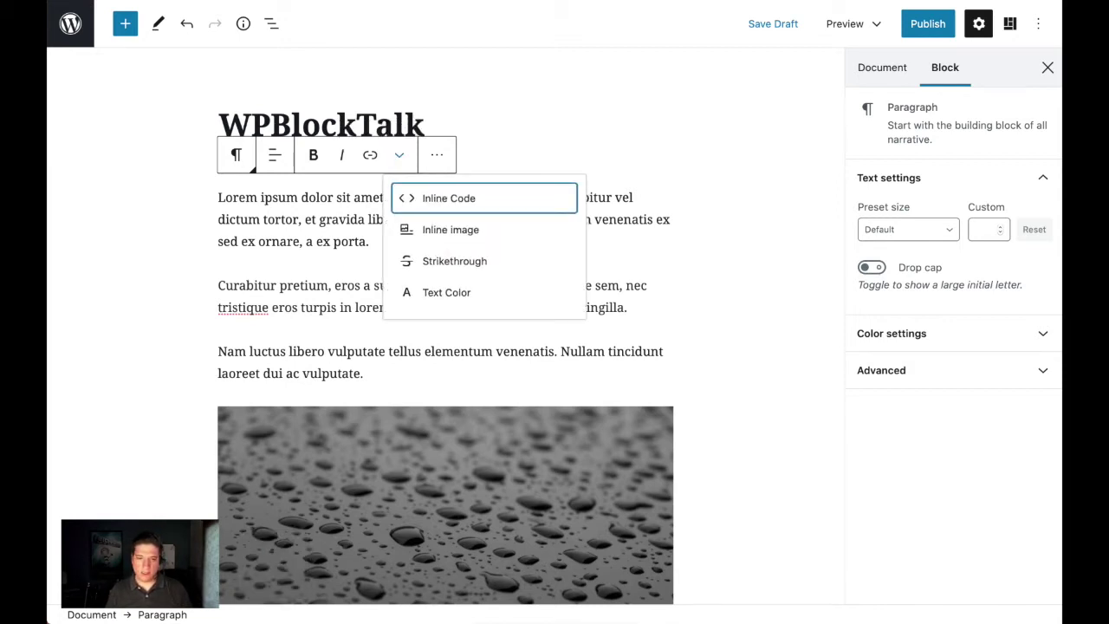
key("Down")
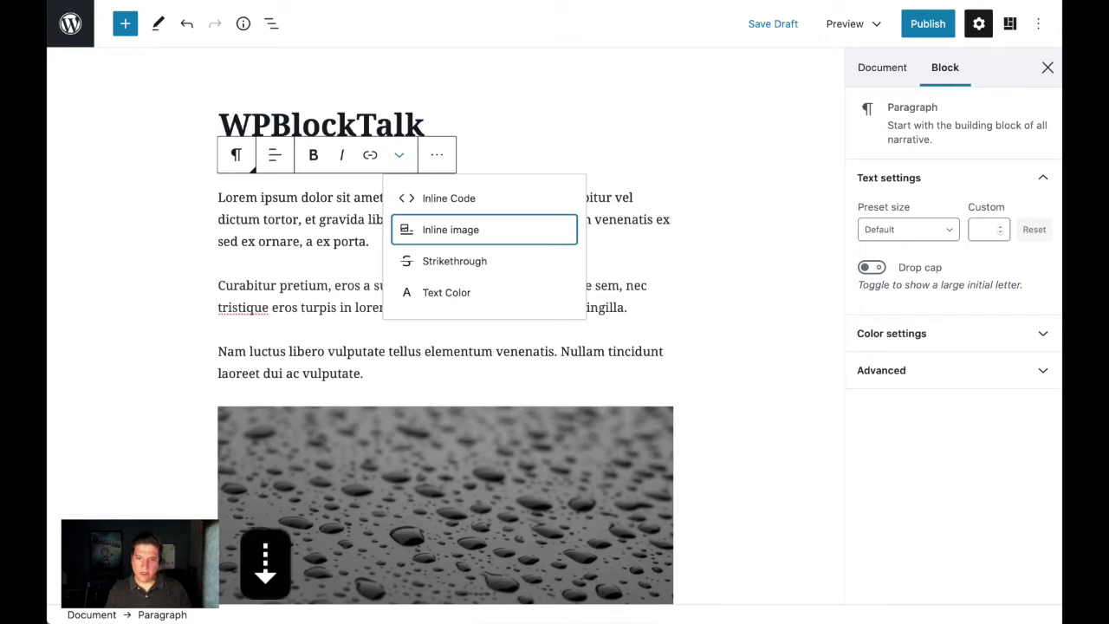
key("Up")
key("Down")
key("Down")
key("Up")
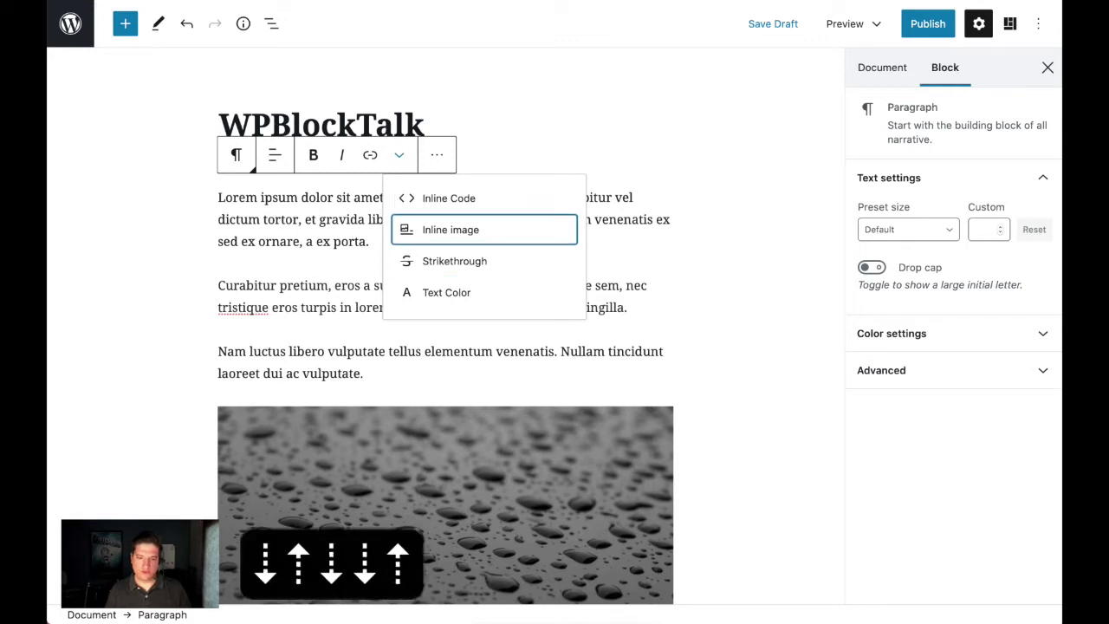
- Cycle keyboard focus back and forth among the additional rich text options and close the list without choosing one
key("shift+Tab")
key("Tab")
key("Tab")
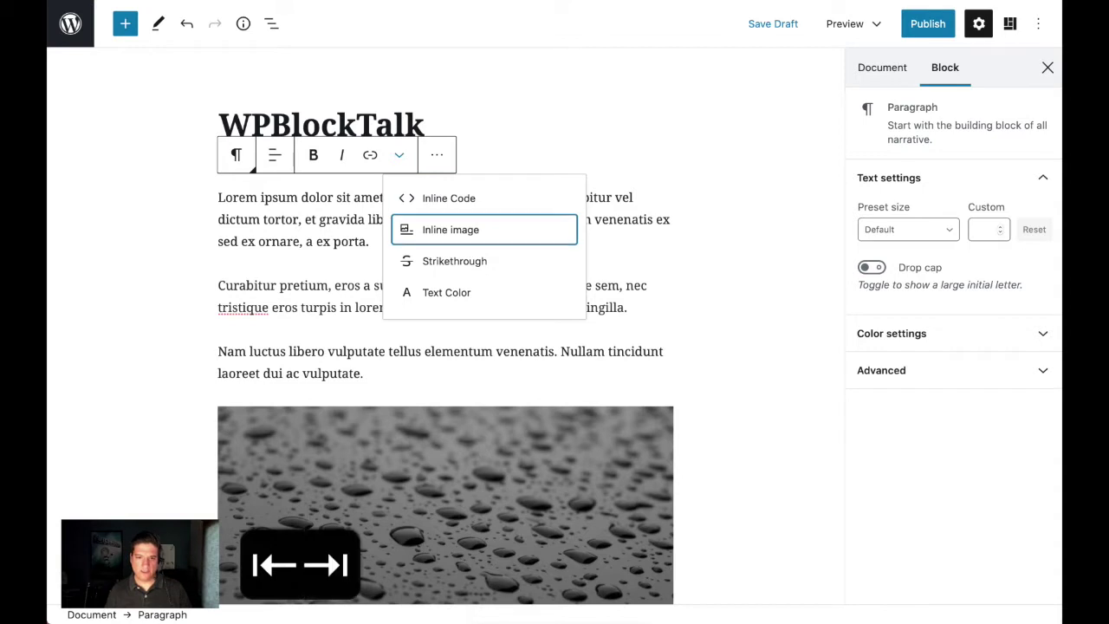
key("shift+Tab")
key("shift+Tab")
key("shift+Tab")
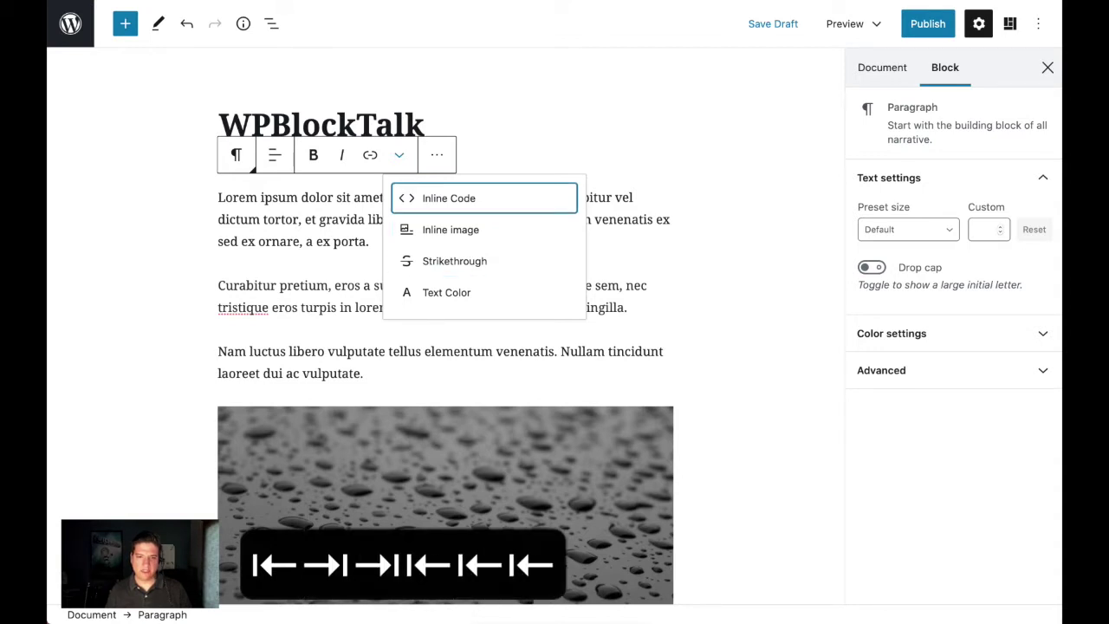
key("Tab")
key("Tab")
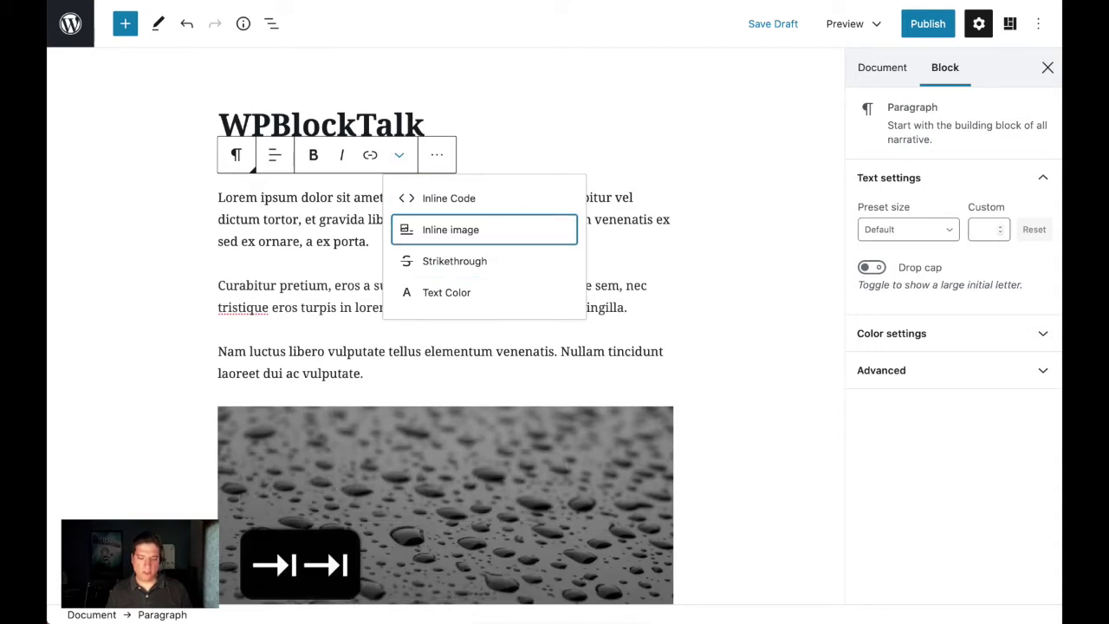
key("Escape")
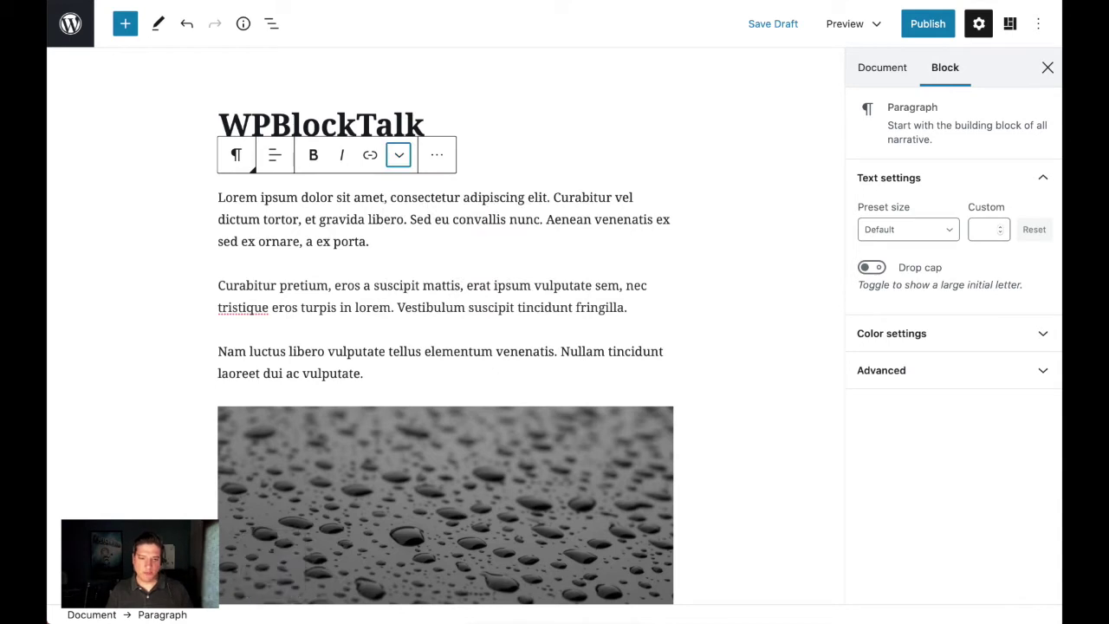
- Step keyboard focus back and forth across the paragraph's formatting controls, ending on Change text alignment
key("shift+Tab")
key("shift+Tab")
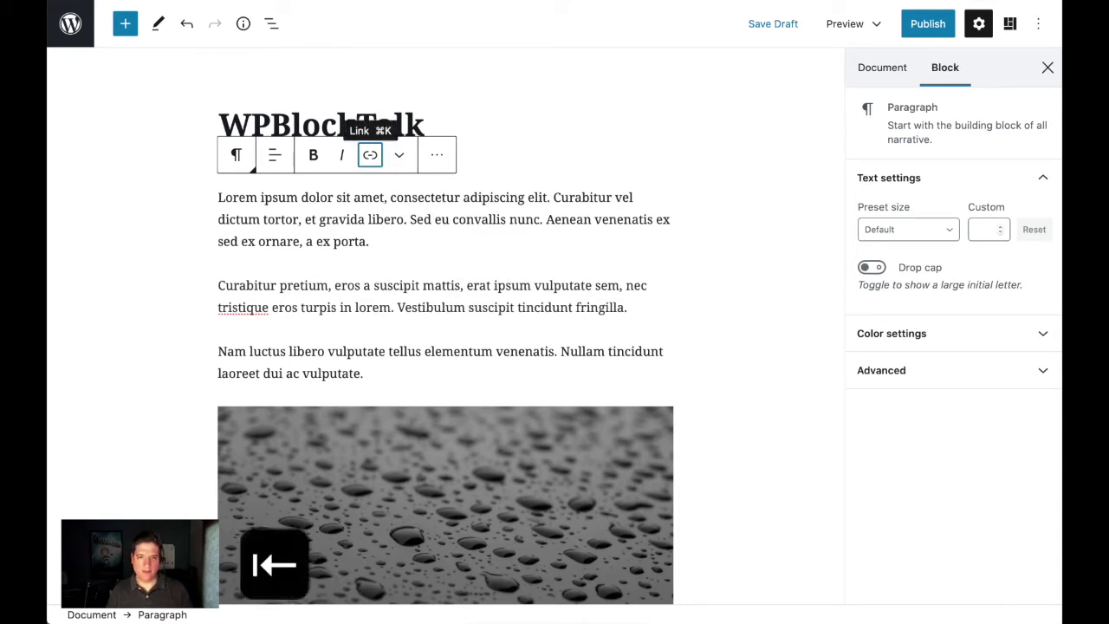
key("Tab")
key("Tab")
key("shift+Tab")
key("shift+Tab")
key("shift+Tab")
key("shift+Tab")
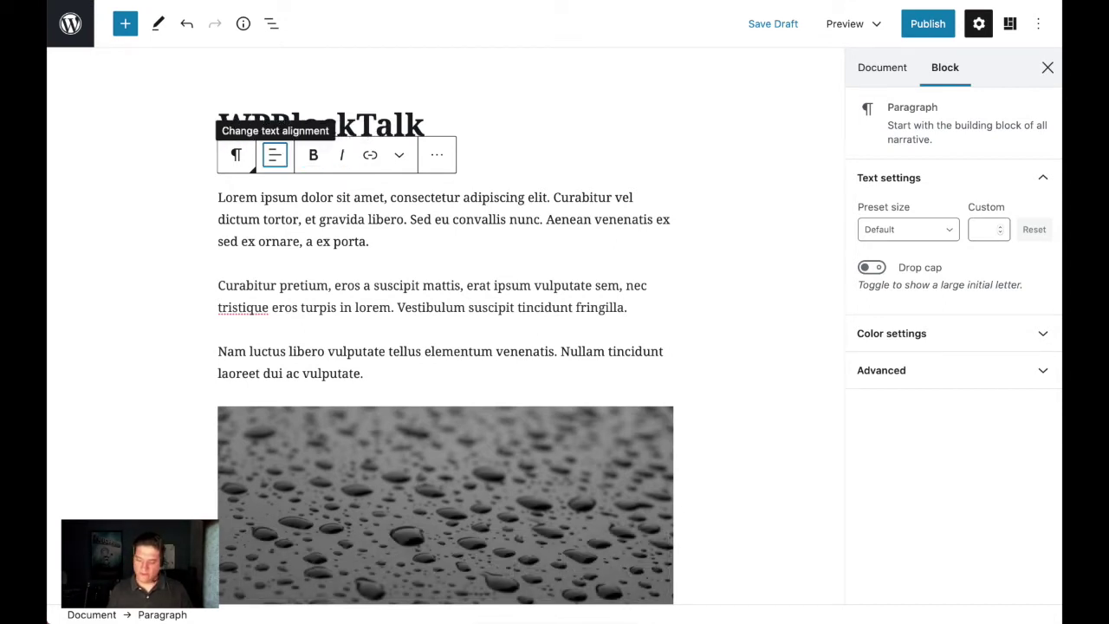
- Open the paragraph's text alignment options, move up and down through left, center and right, and close the list without choosing
key("Down")
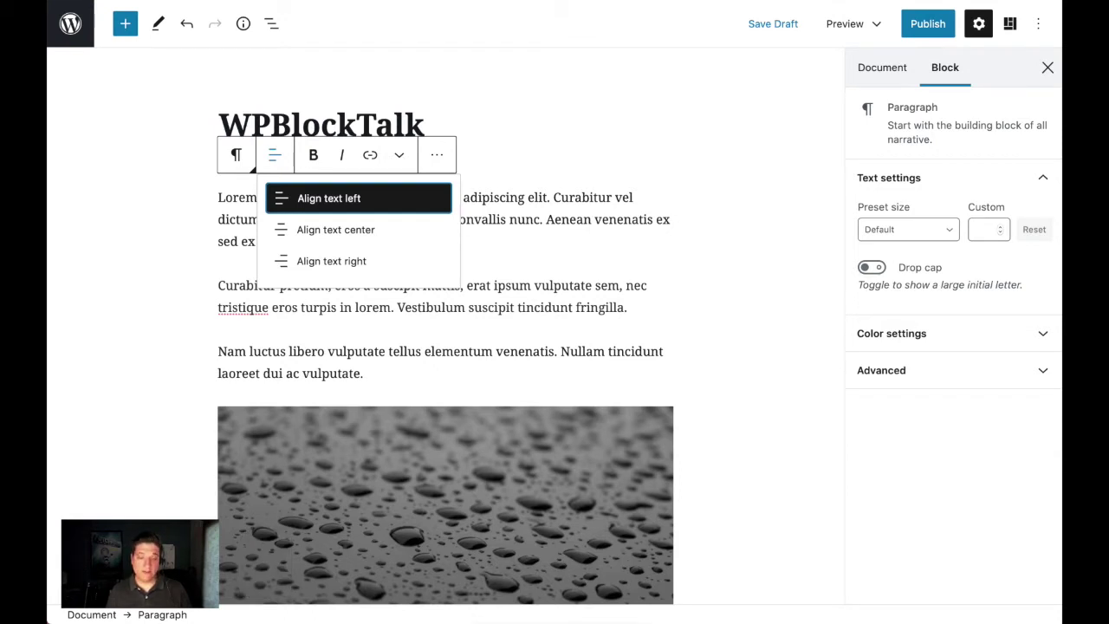
key("Down")
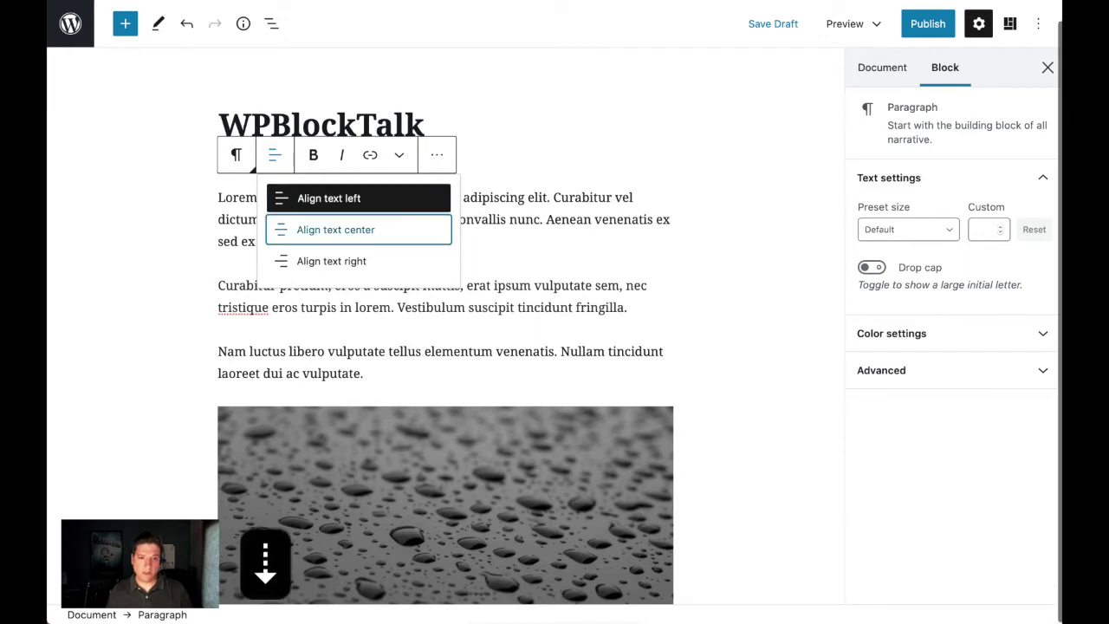
key("Down")
key("Up")
key("Up")
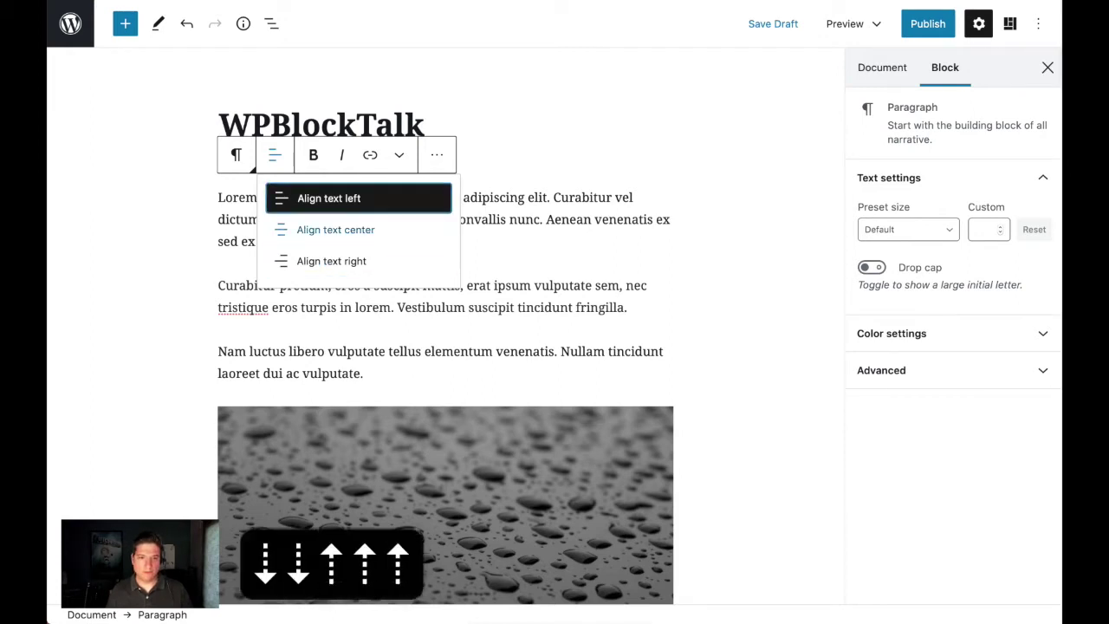
key("Up")
key("Up")
key("shift+Tab")
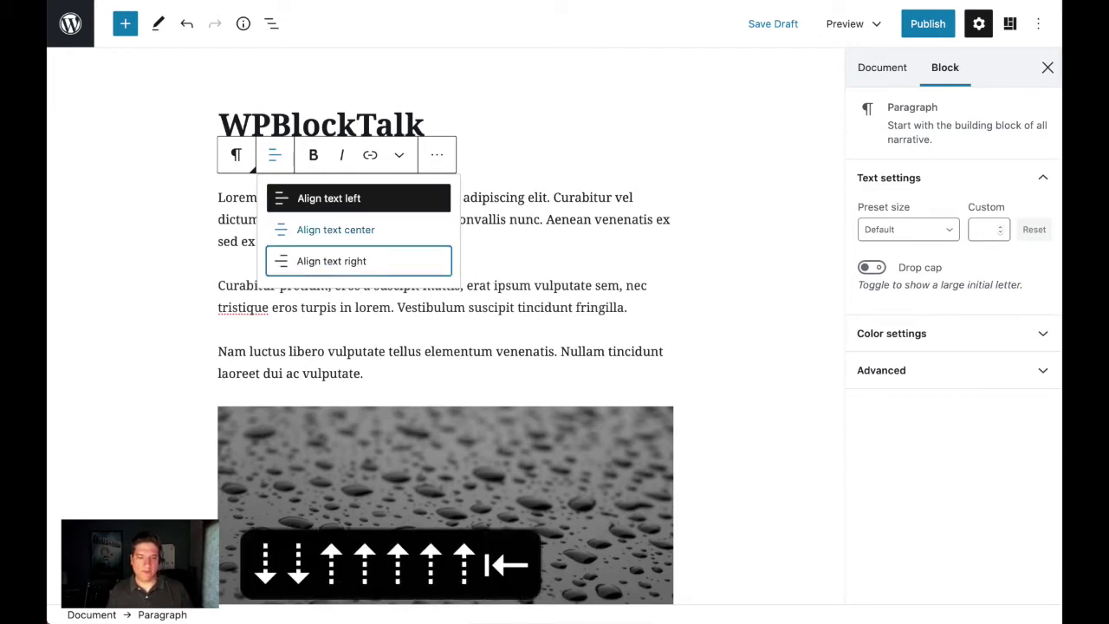
key("Escape")
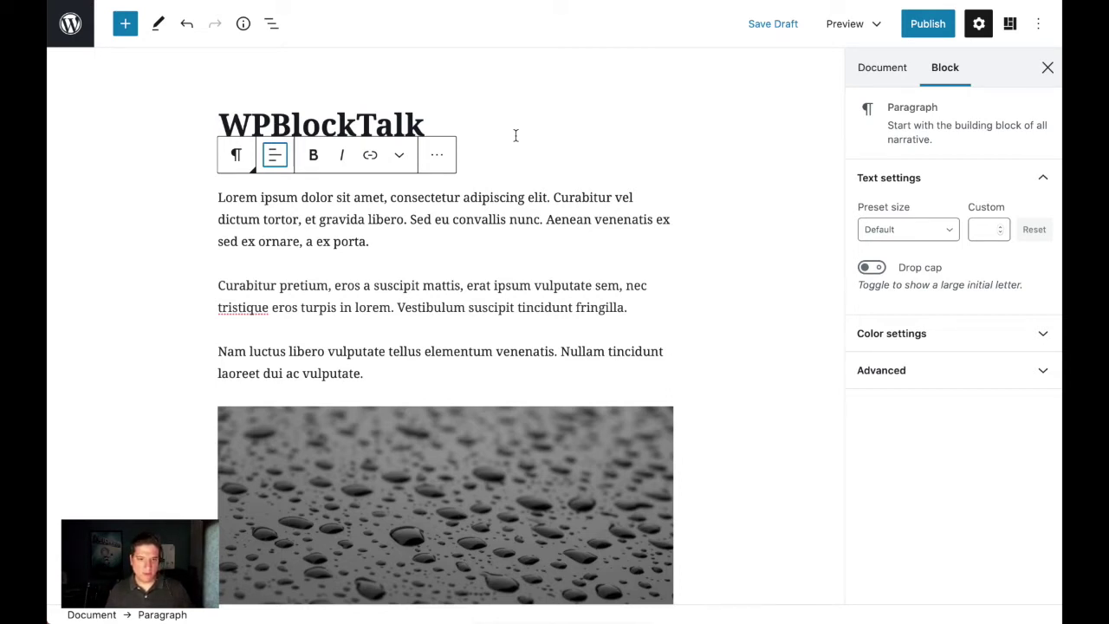
- Step keyboard focus from text alignment forward through the remaining block controls and into the first paragraph's text
key("Tab")
key("Tab")
key("Tab")
key("Tab")
key("Tab")
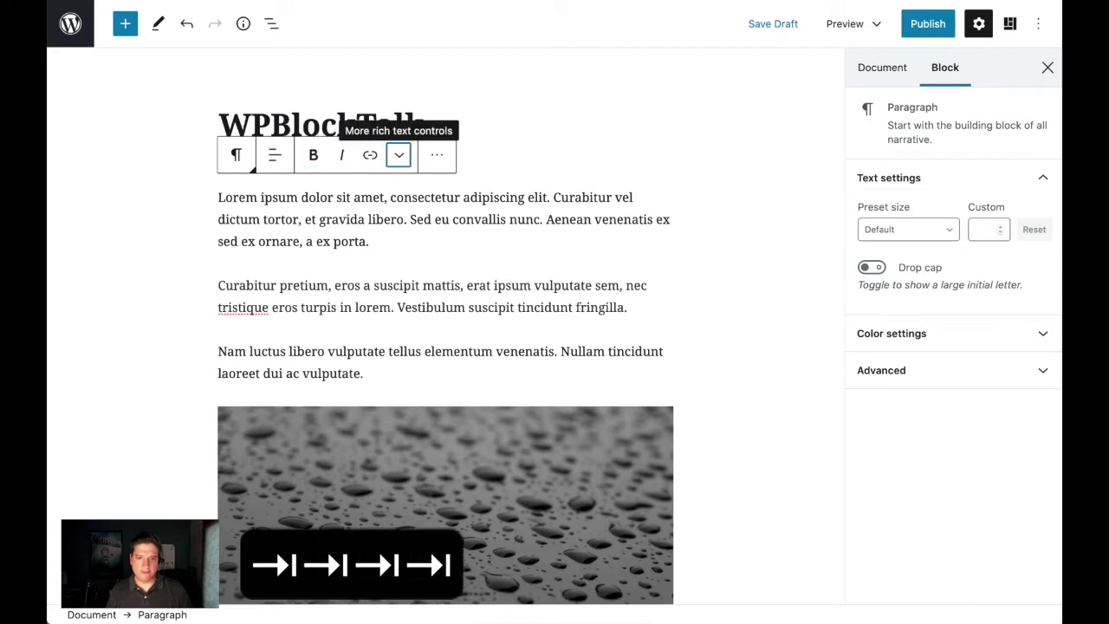
key("Tab")
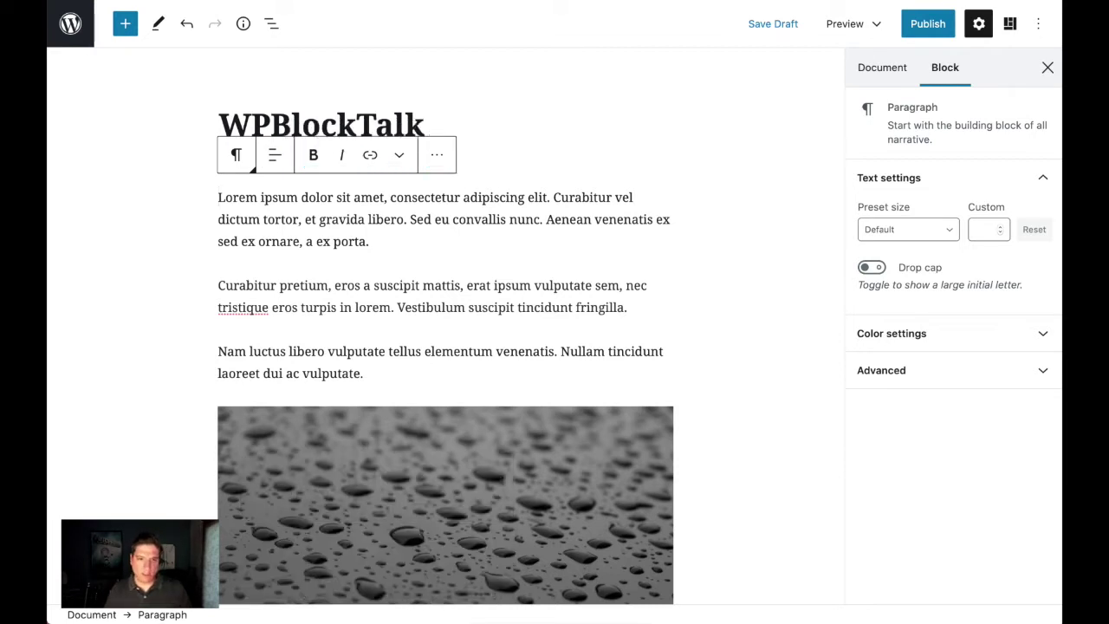
- Move keyboard focus from the paragraph text into the settings sidebar and alternate between Document and Block, ending on Block
key("Tab")
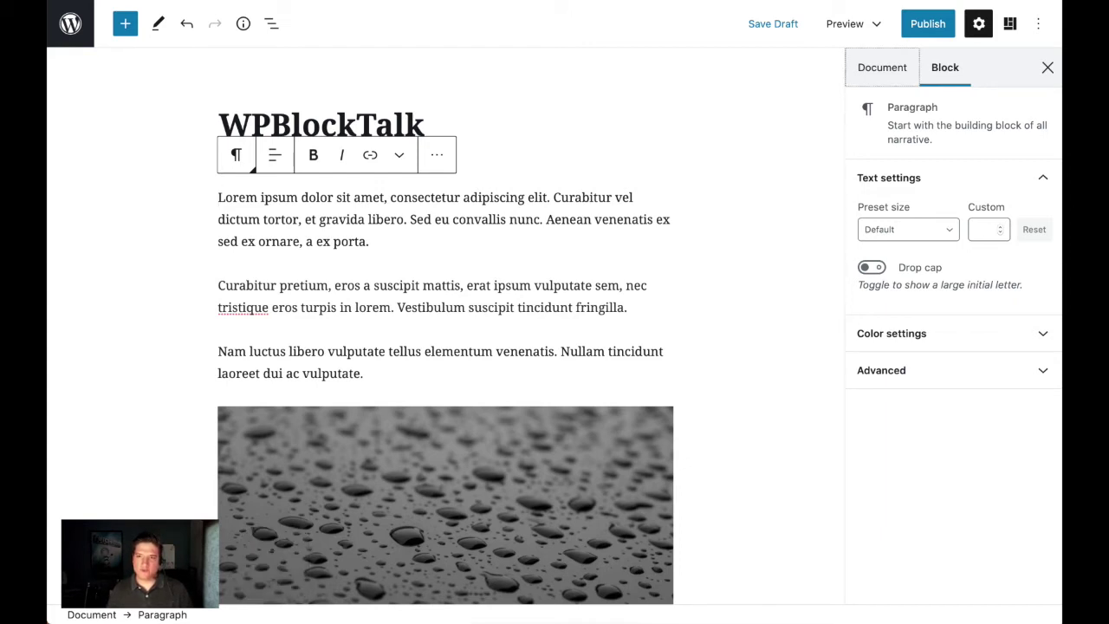
key("Tab")
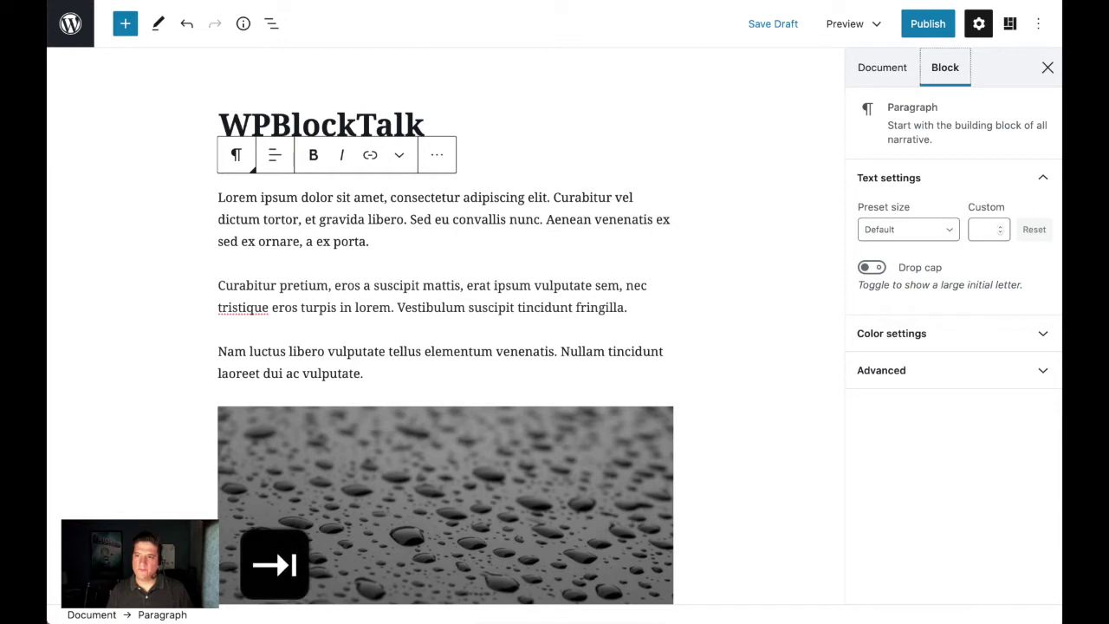
key("shift+Tab")
key("Tab")
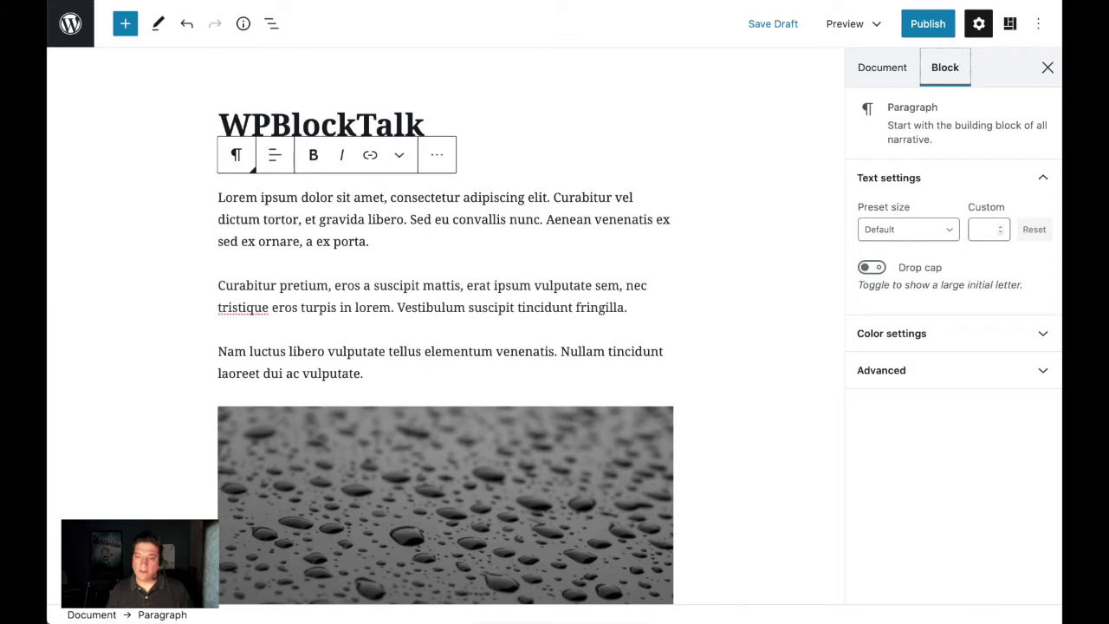
key("shift+Tab")
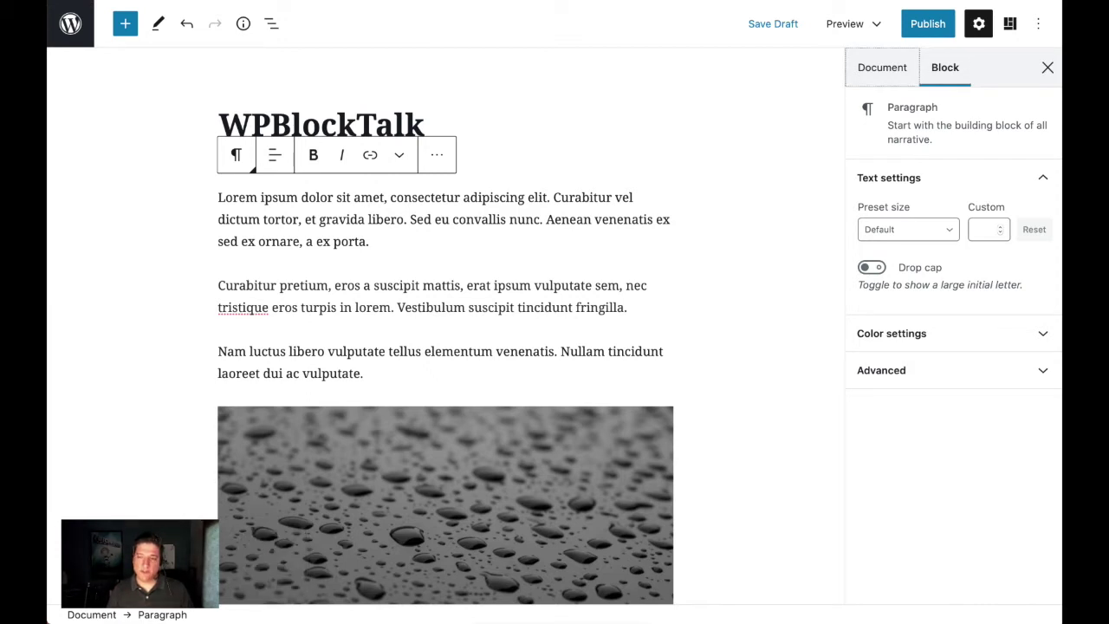
key("Tab")
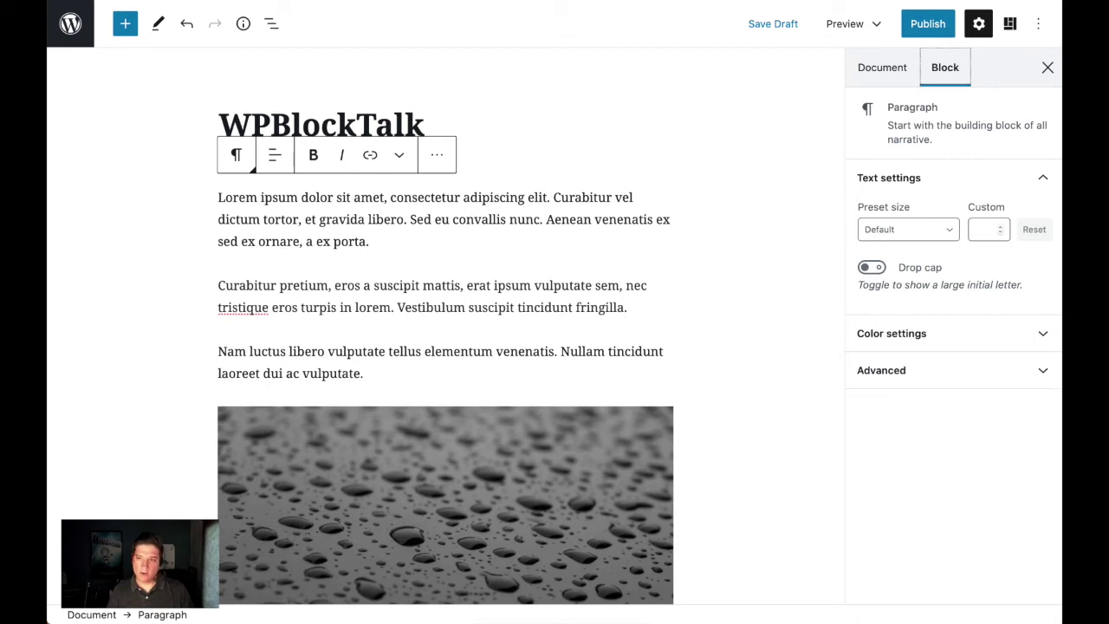
- Step keyboard focus forward from Block past Close settings and the Text settings options to Color settings
key("Tab")
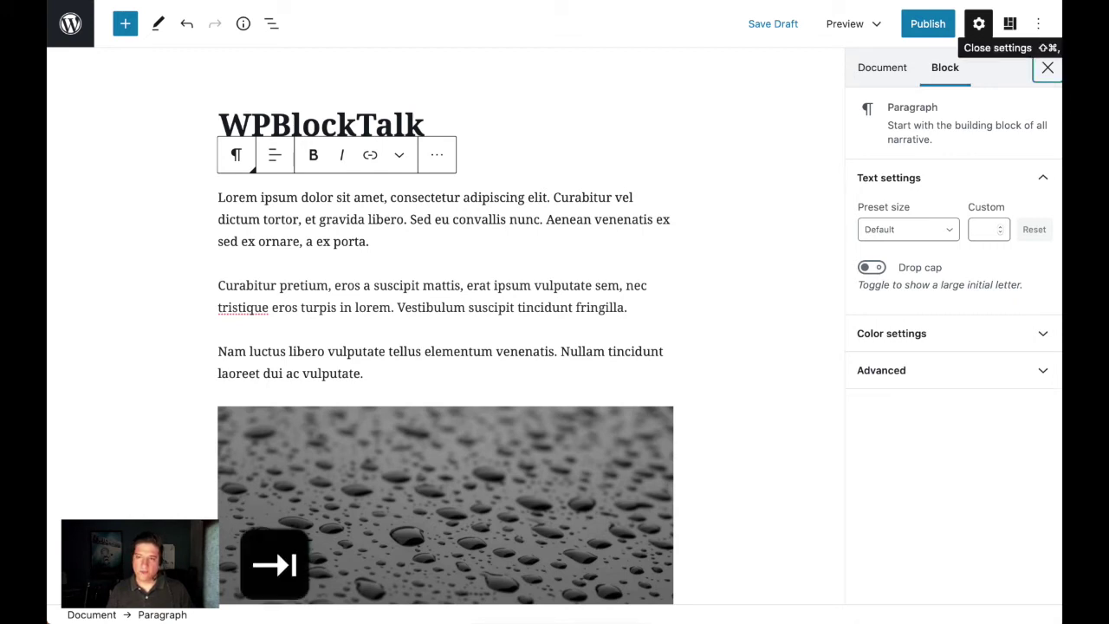
key("Tab")
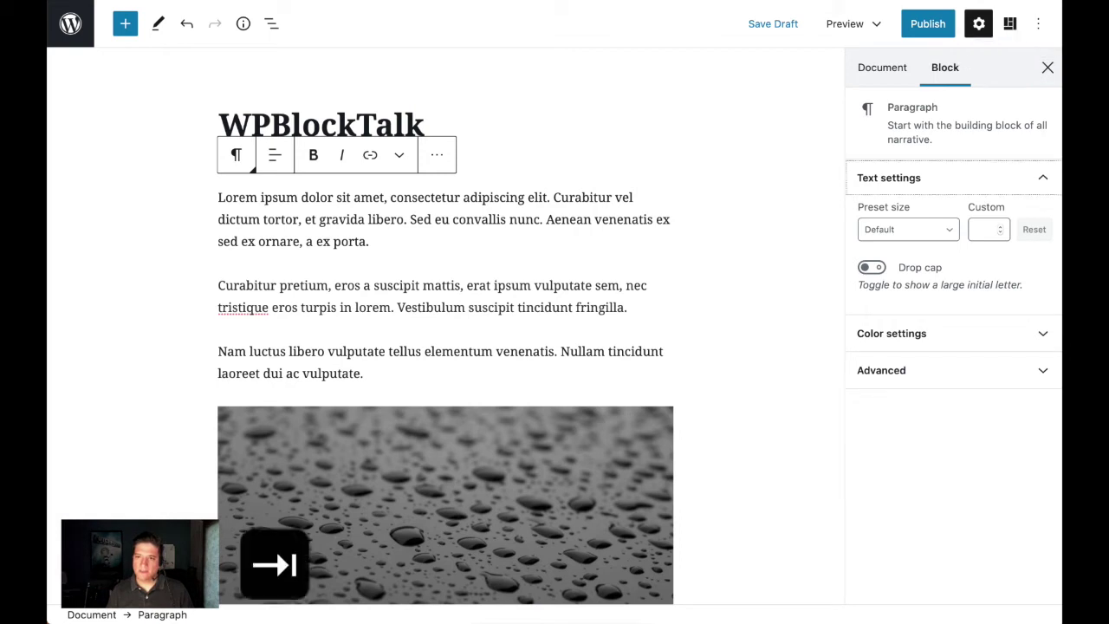
key("Tab")
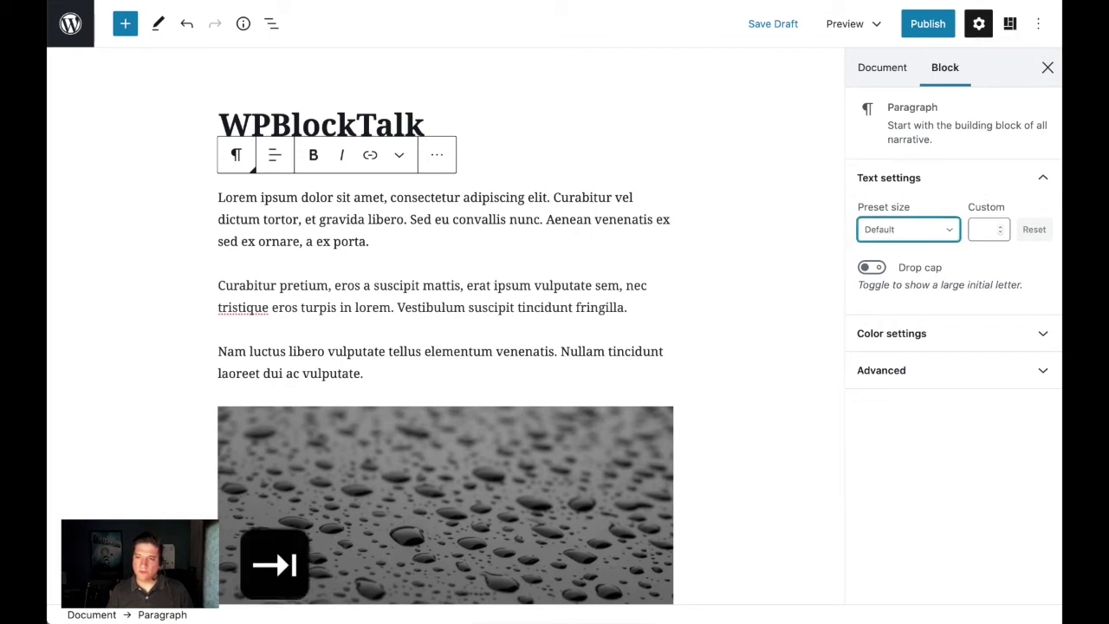
key("Tab")
key("Tab")
key("Tab")
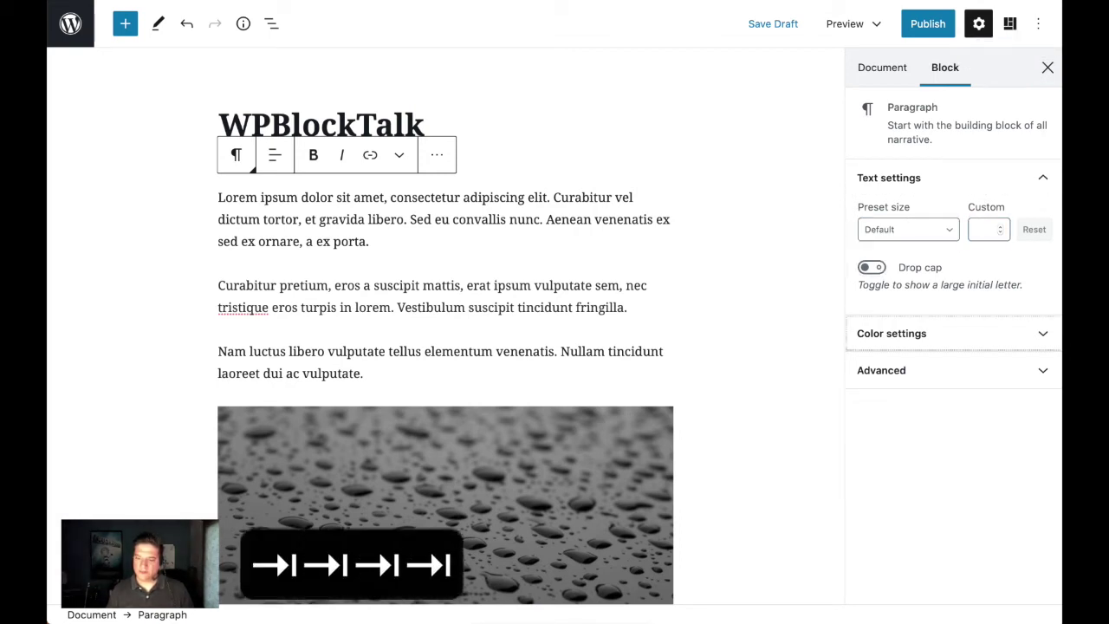
- Expand Color settings and move keyboard focus to the Pale pink text color
key("Return")
key("Tab")
key("Tab")
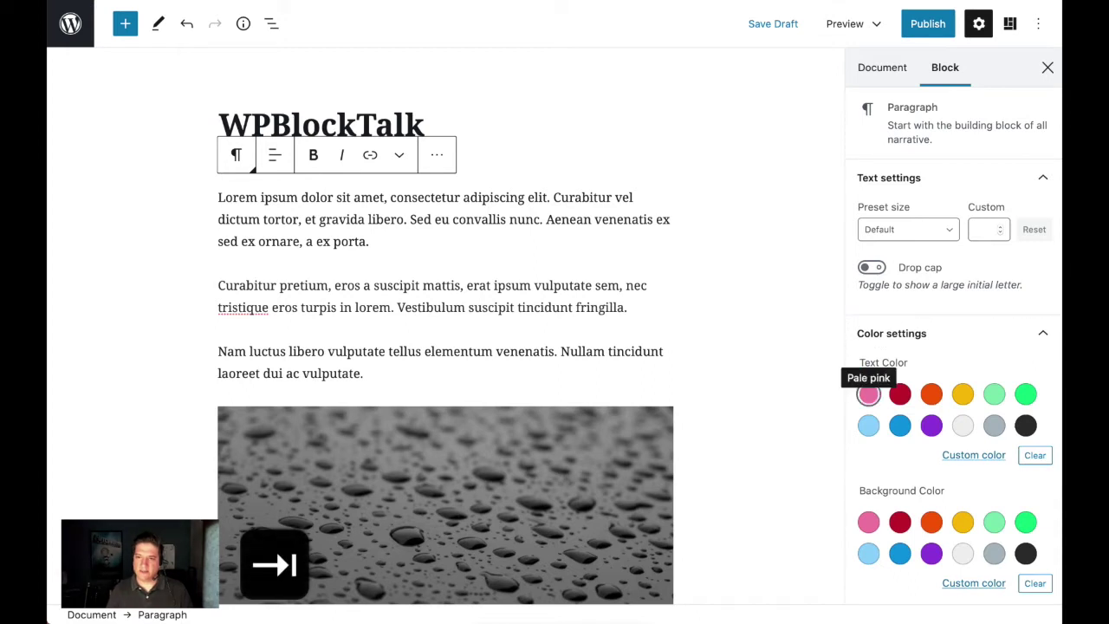
- Step keyboard focus back from the text colors through the sidebar settings and return to the start of the first paragraph
key("shift+Tab")
key("shift+Tab")
key("shift+Tab")
key("shift+Tab")
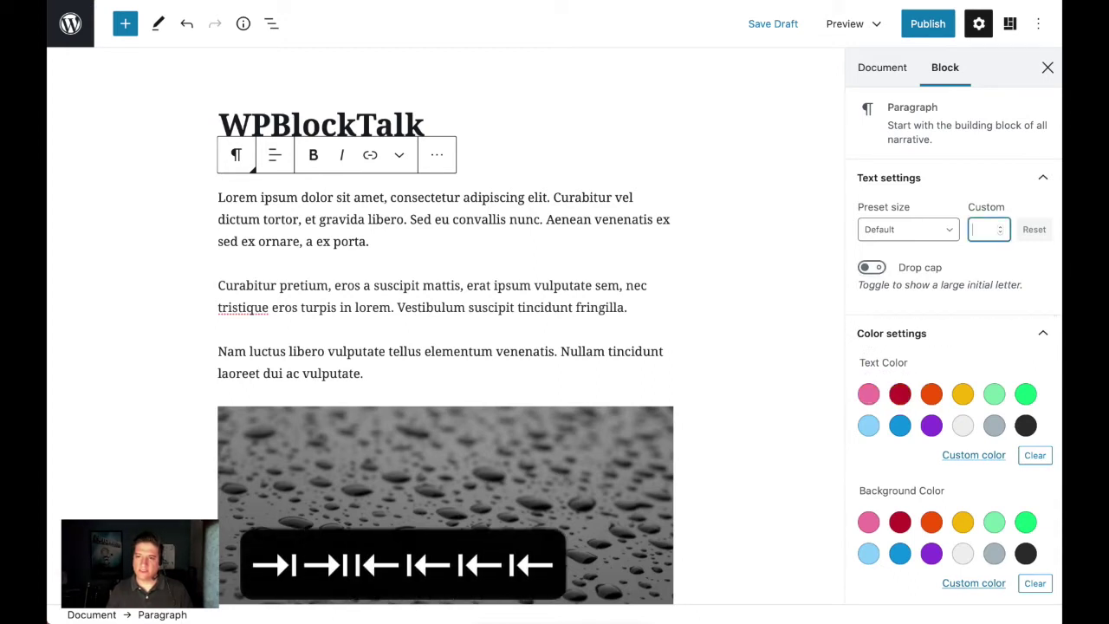
key("shift+Tab")
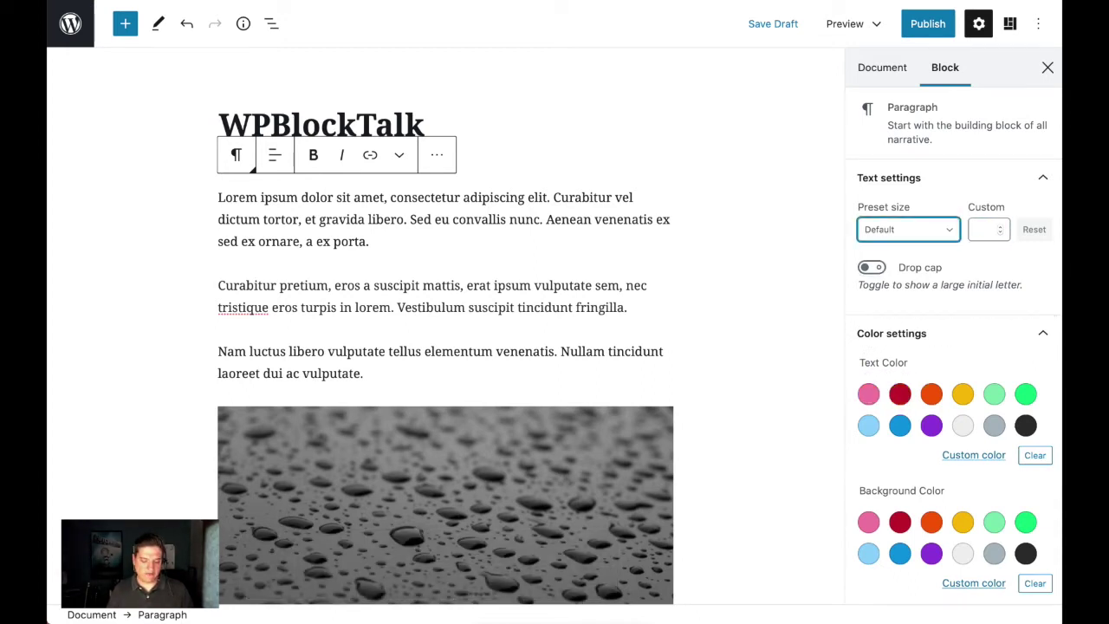
key("shift+Tab")
key("shift+Tab")
key("shift+Tab")
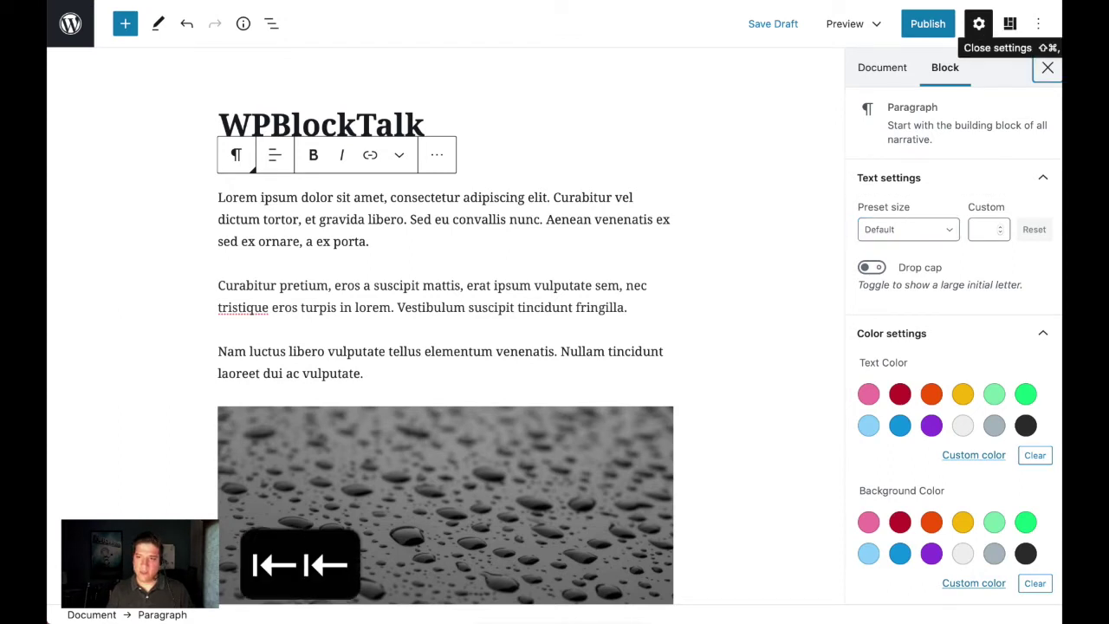
key("shift+Tab")
key("shift+Tab")
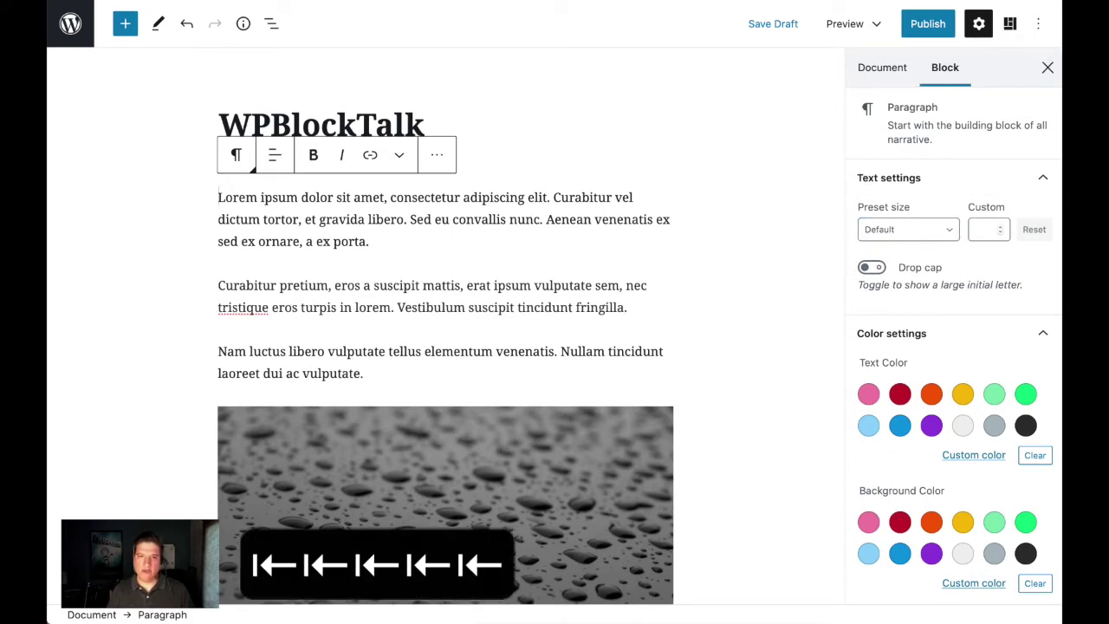
key("shift+Tab")
key("Tab")
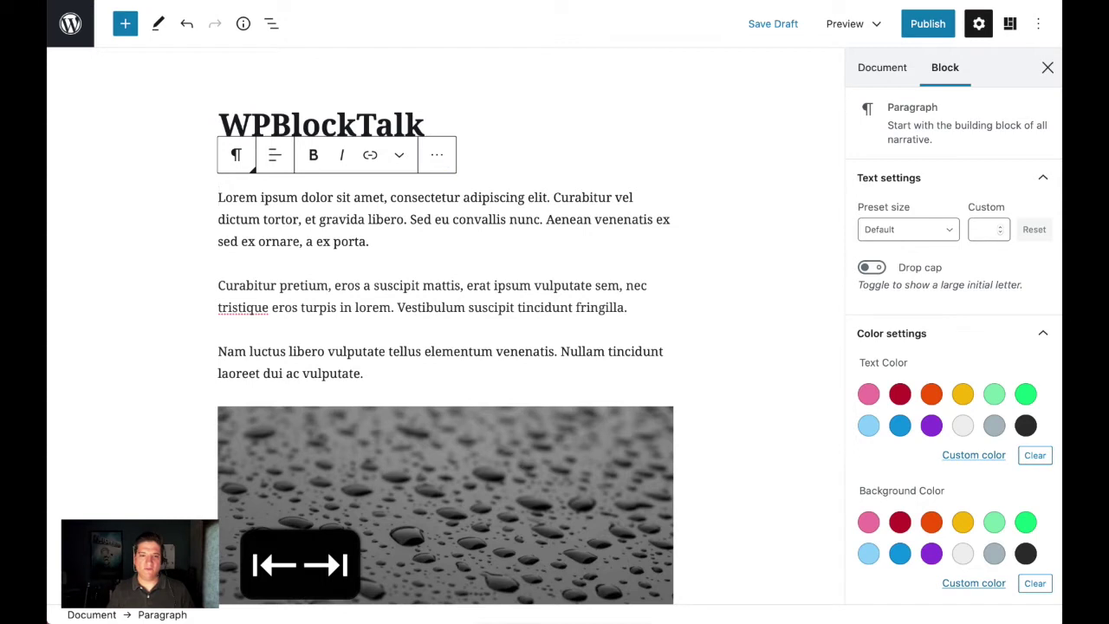
- Select the word "Lorem" at the start of the first paragraph
key("shift+Right")
key("shift+Right")
key("shift+Right")
key("shift+Right")
key("shift+Right")
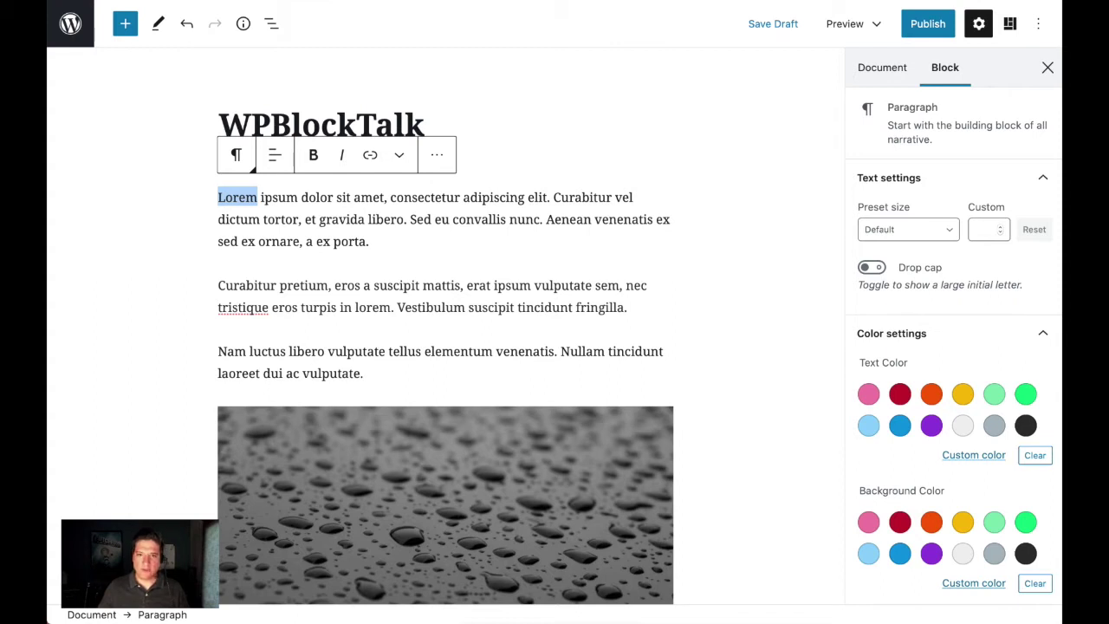
- Step keyboard focus backward from the selected text through the block's controls to the Add block button above the paragraph
key("shift+Tab")
key("shift+Tab")
key("shift+Tab")
key("shift+Tab")
key("shift+Tab")
key("shift+Tab")
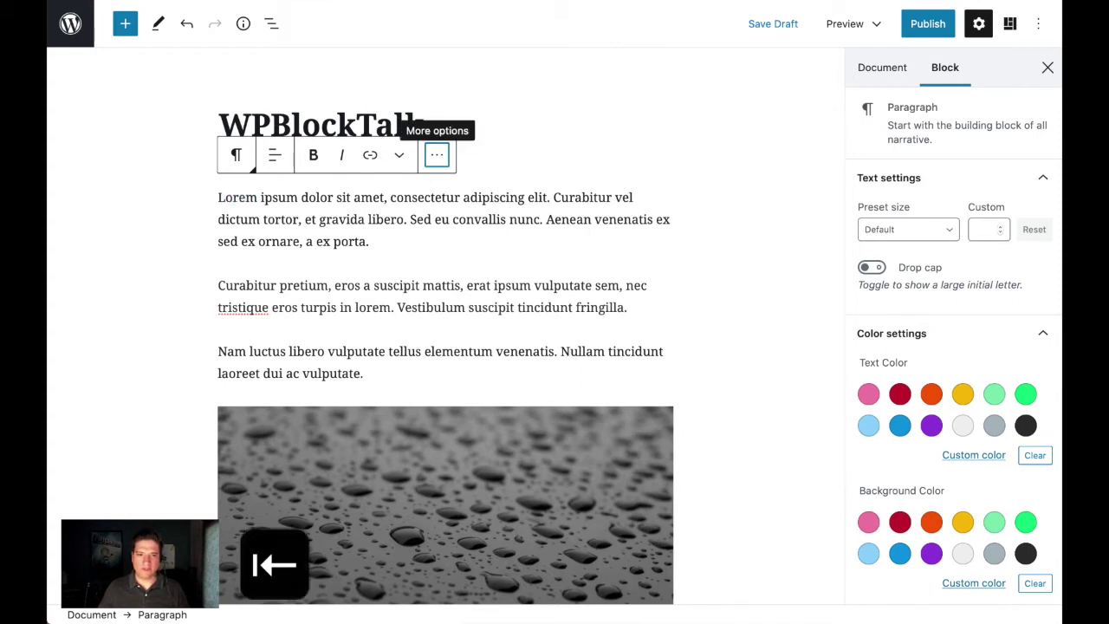
key("shift+Tab")
key("shift+Tab")
key("shift+Tab")
key("shift+Tab")
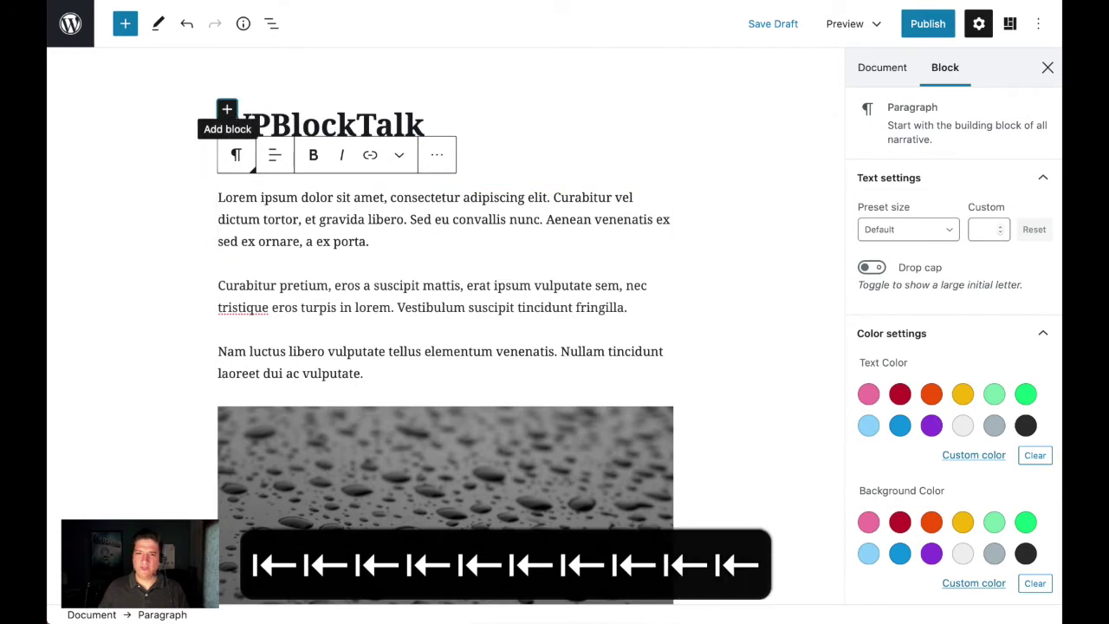
- Move keyboard focus back past Block Patterns to Settings and use it to hide and reopen the settings sidebar
key("shift+Tab")
key("shift+Tab")
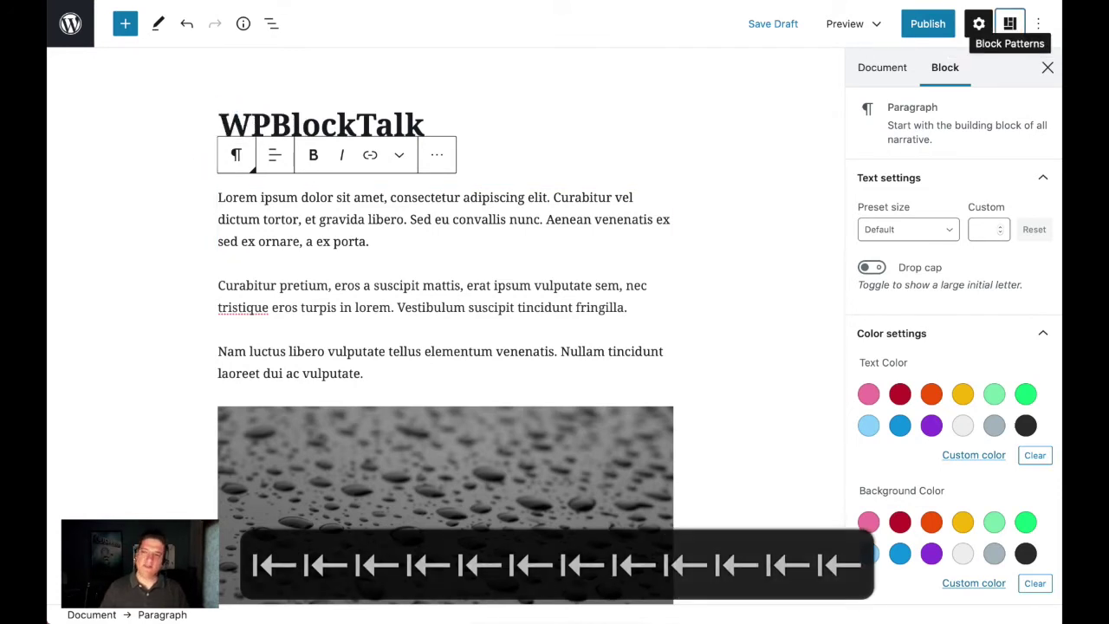
key("shift+Tab")
key("Tab")
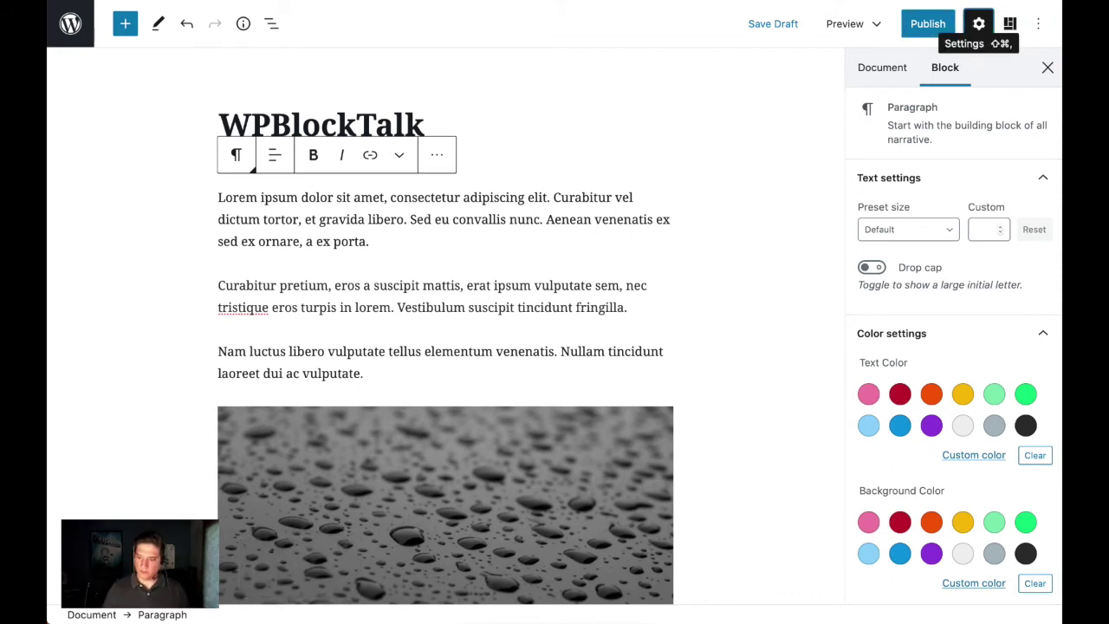
key("Return")
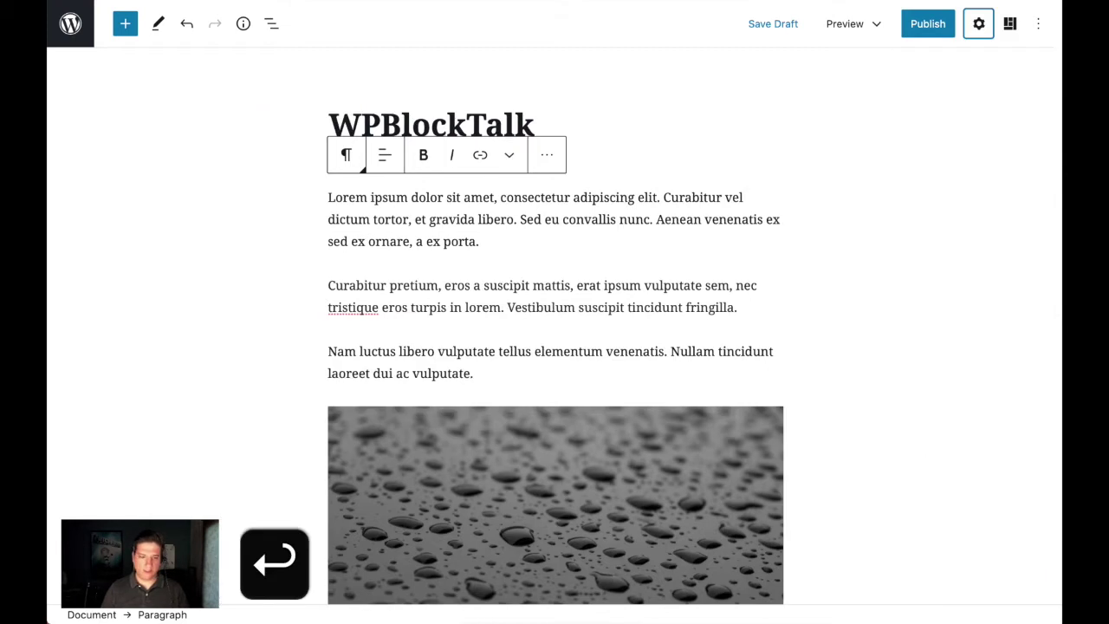
key("Return")
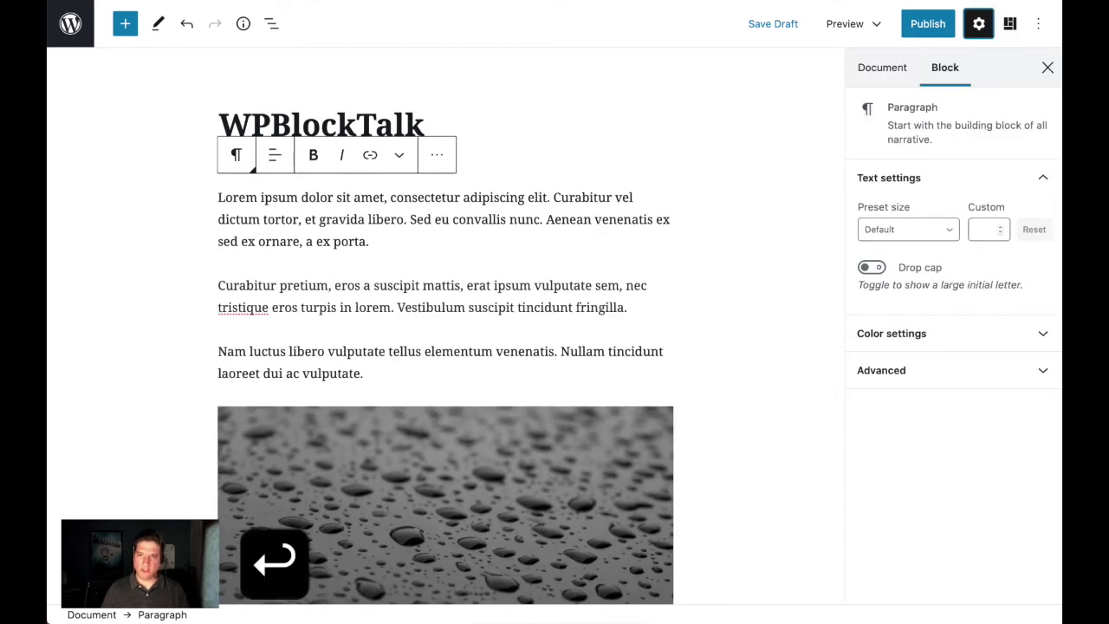
- Step keyboard focus forward from Settings to the first paragraph's Move up control
key("Tab")
key("Tab")
key("Tab")
key("Tab")
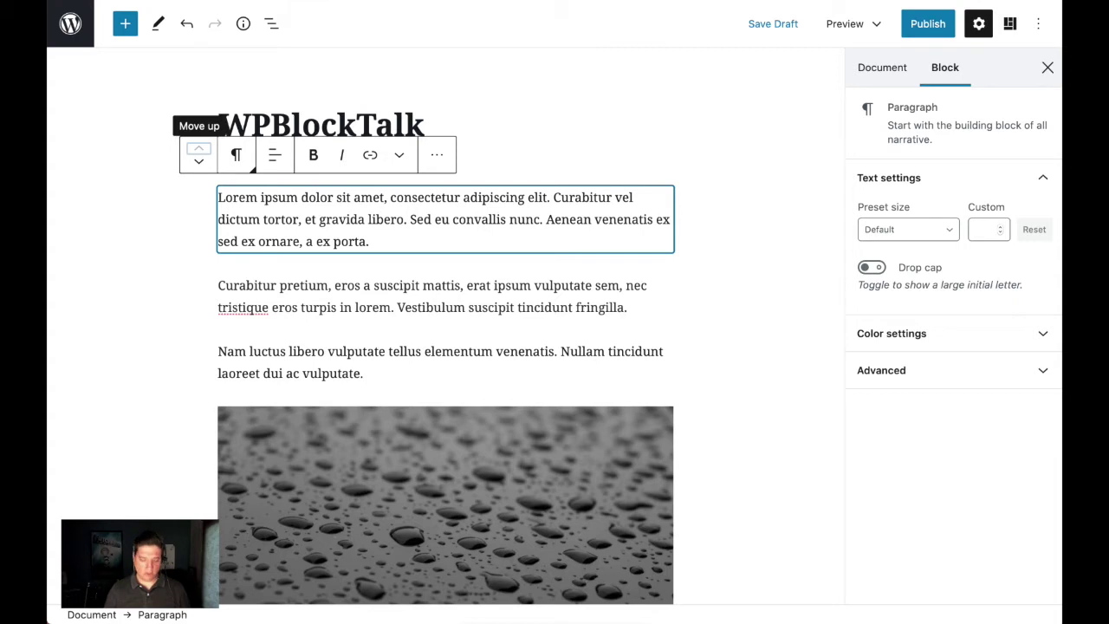
- Hide and reopen the settings sidebar from the paragraph's Move up control, and step keyboard focus back to More tools & options
key("super+shift+comma")
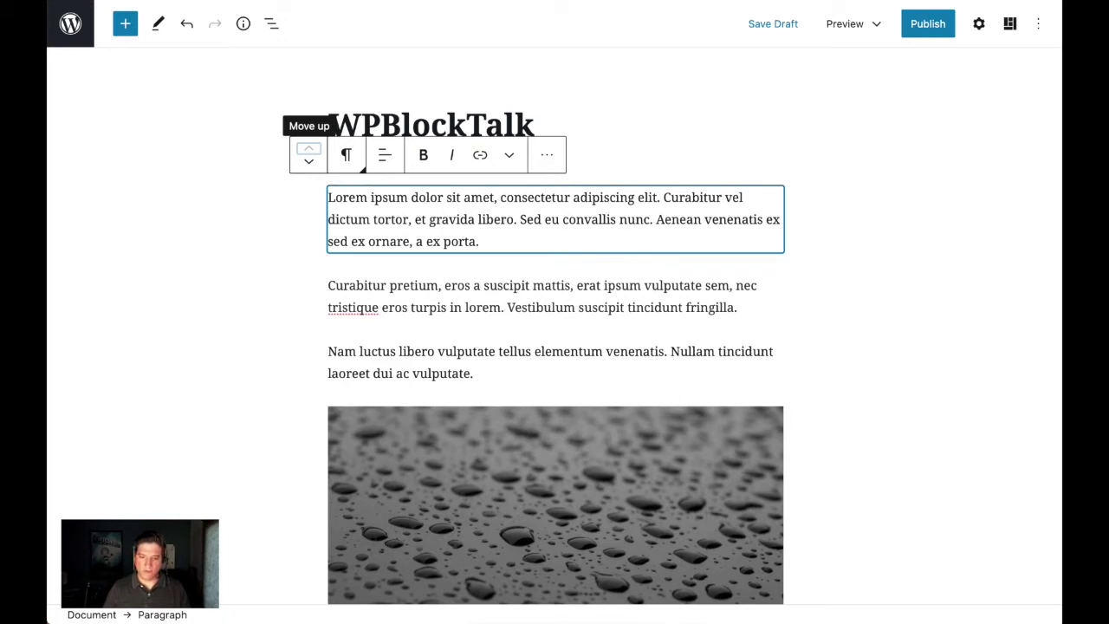
key("super+shift+comma")
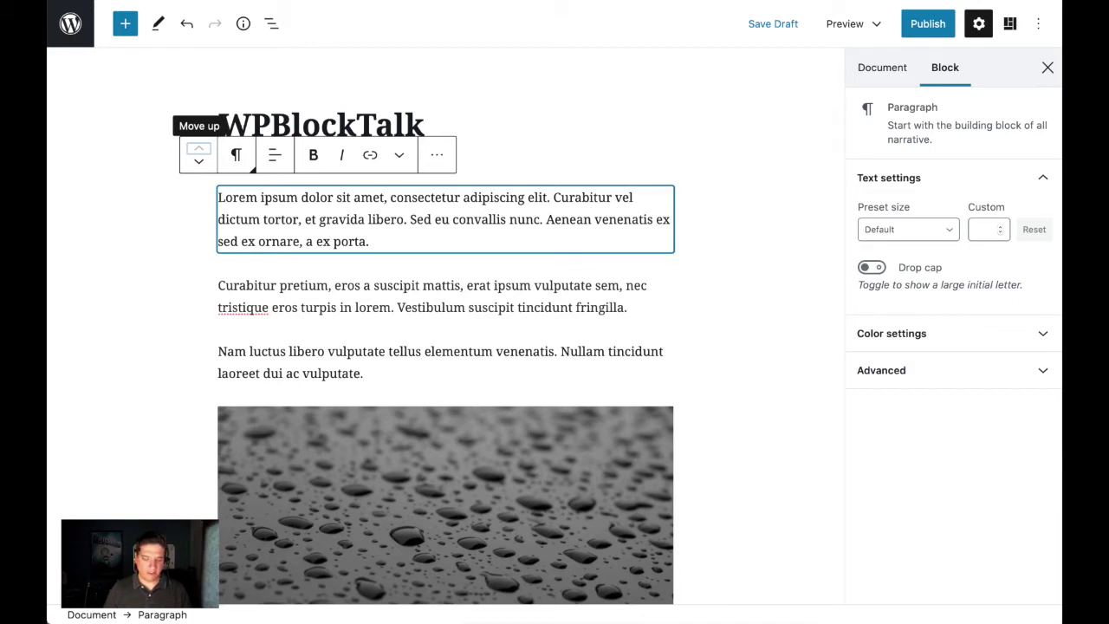
key("shift+Tab")
key("shift+Tab")
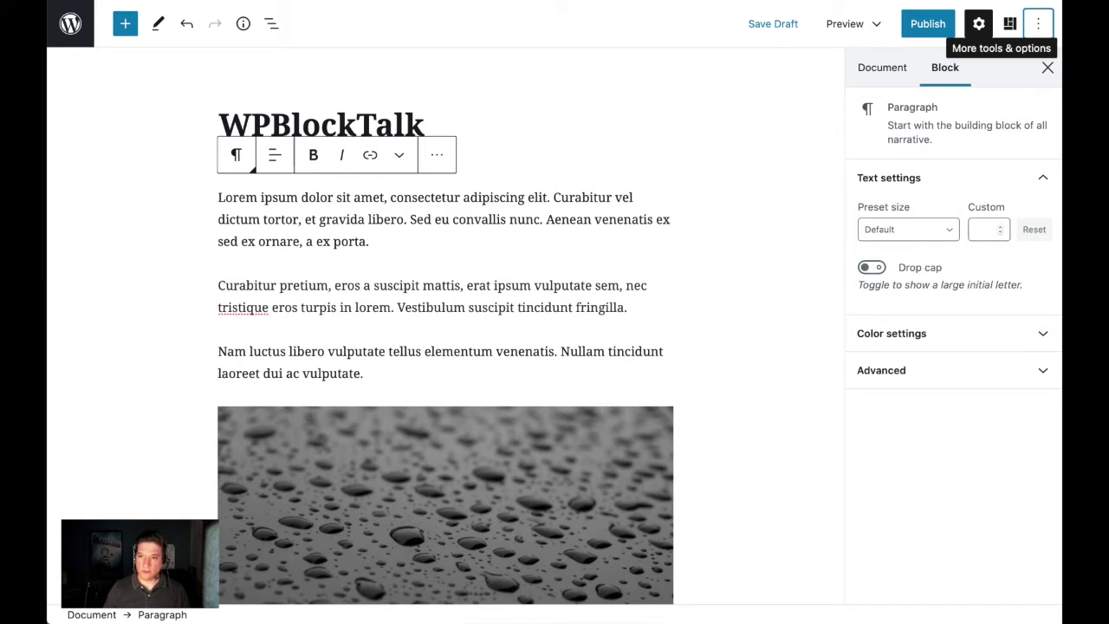
- Open More tools & options, move keyboard focus down to Keyboard shortcuts and open the shortcuts overview
key("Return")
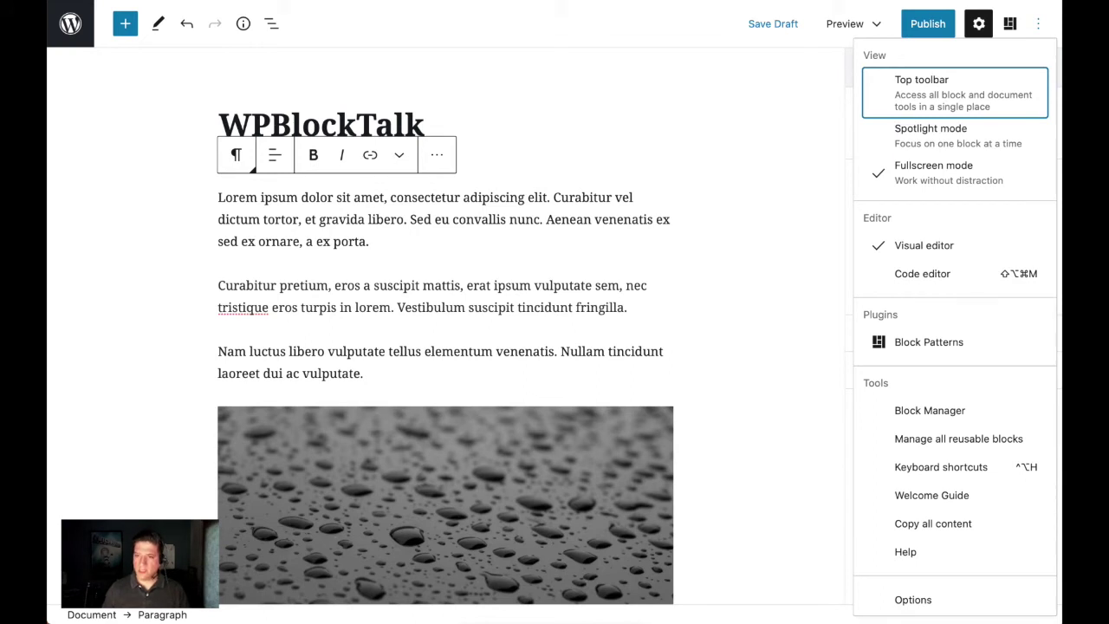
key("Tab")
key("Tab")
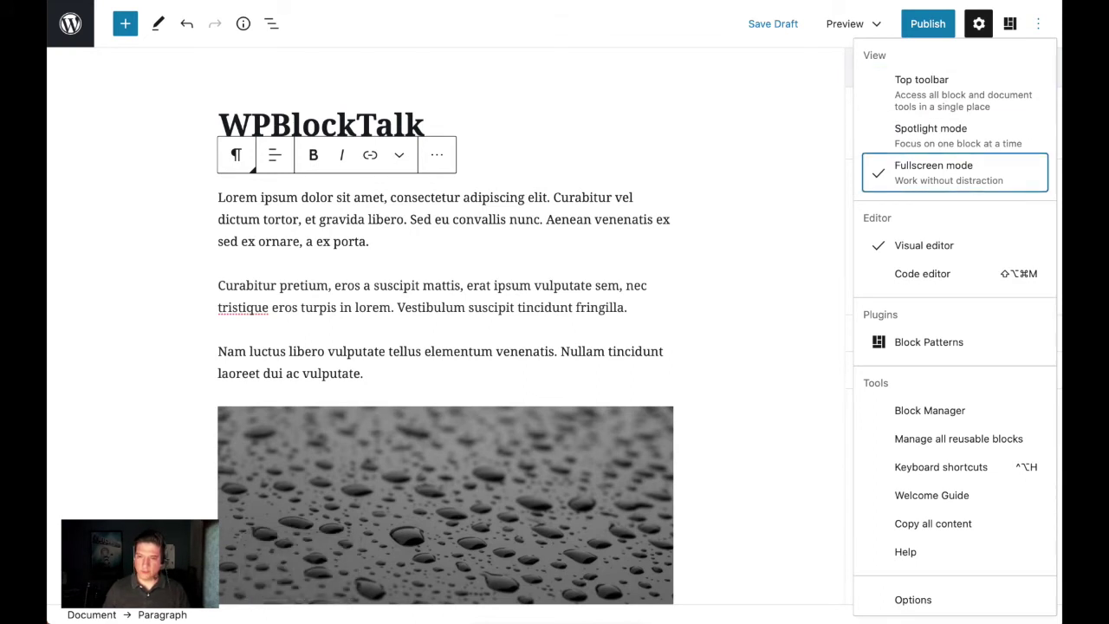
key("Down")
key("Down")
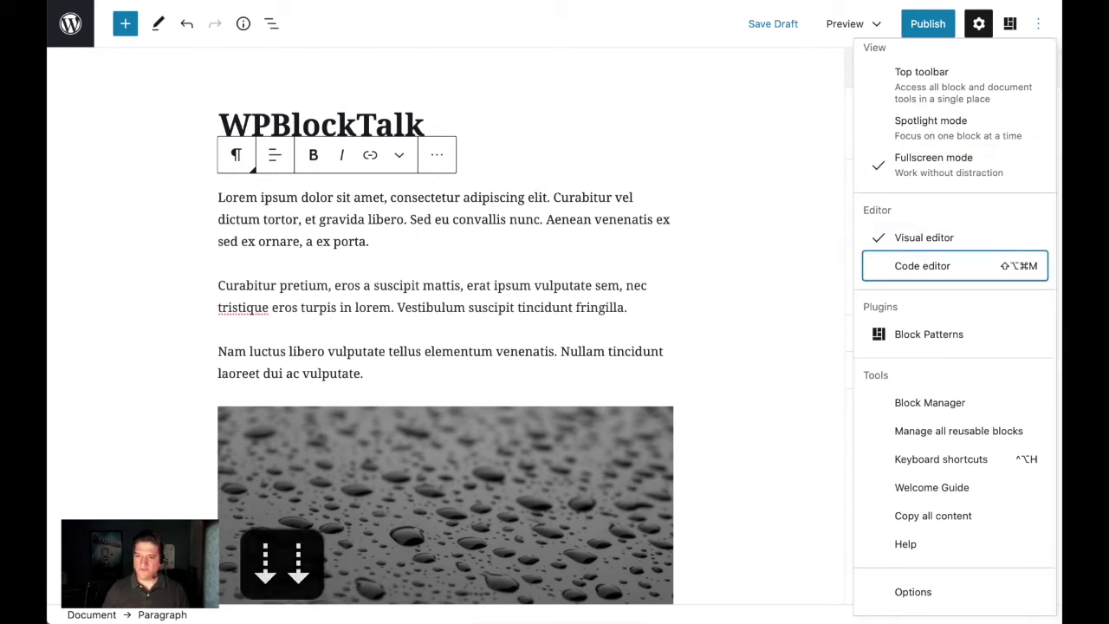
key("Tab")
key("Tab")
key("Tab")
key("Tab")
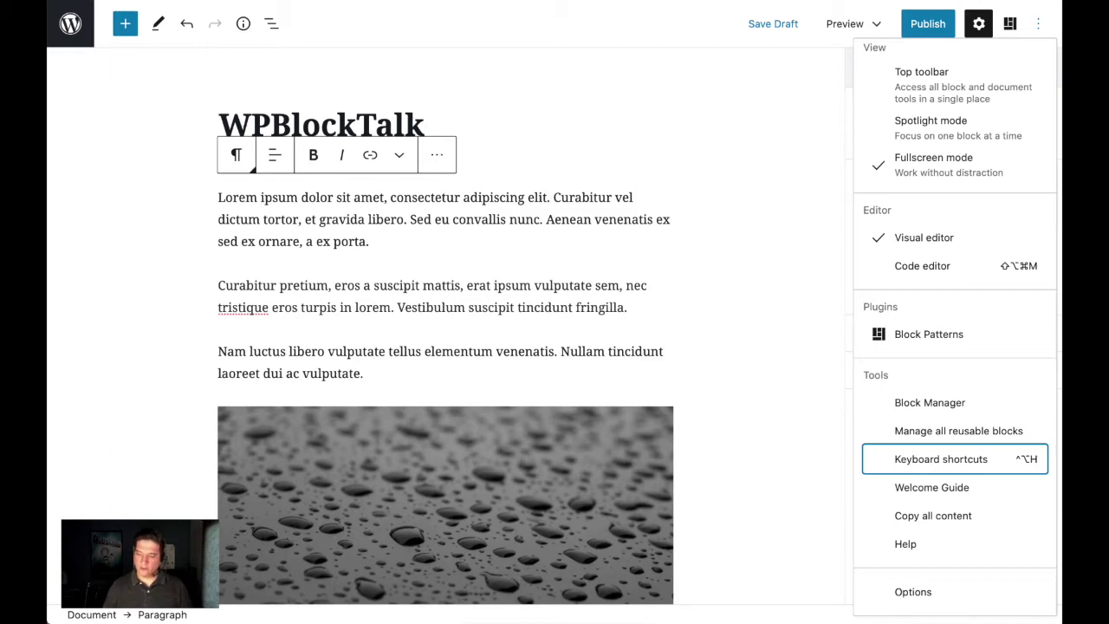
key("Return")
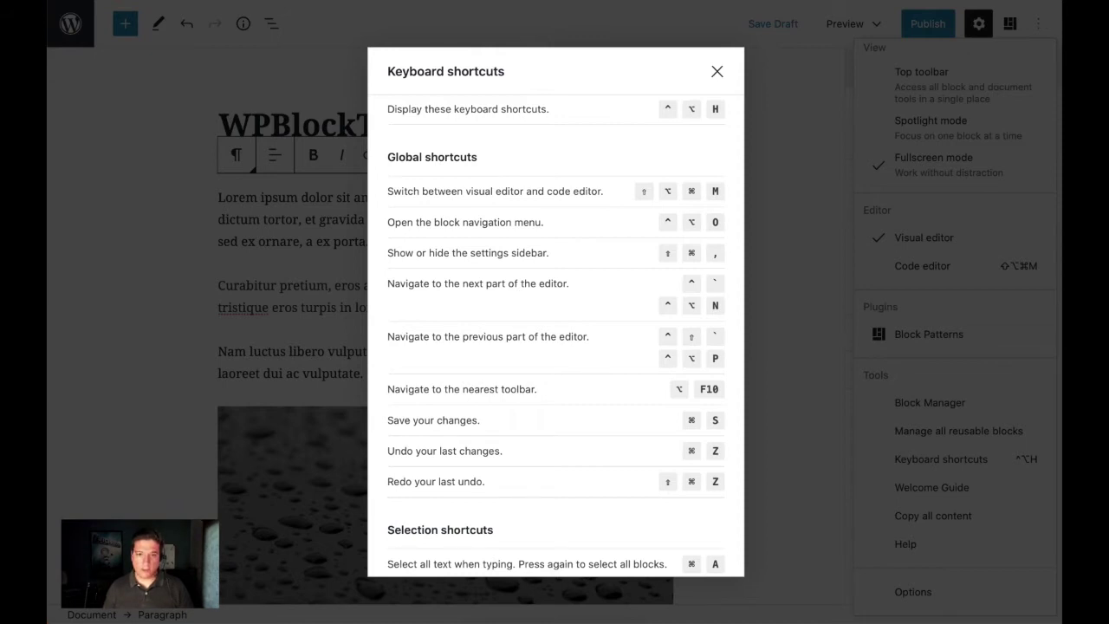
- Read through the shortcuts overview down to the Block shortcuts and return to the Global shortcuts using the keyboard
key("Down")
key("Down")
key("Down")
key("Down")
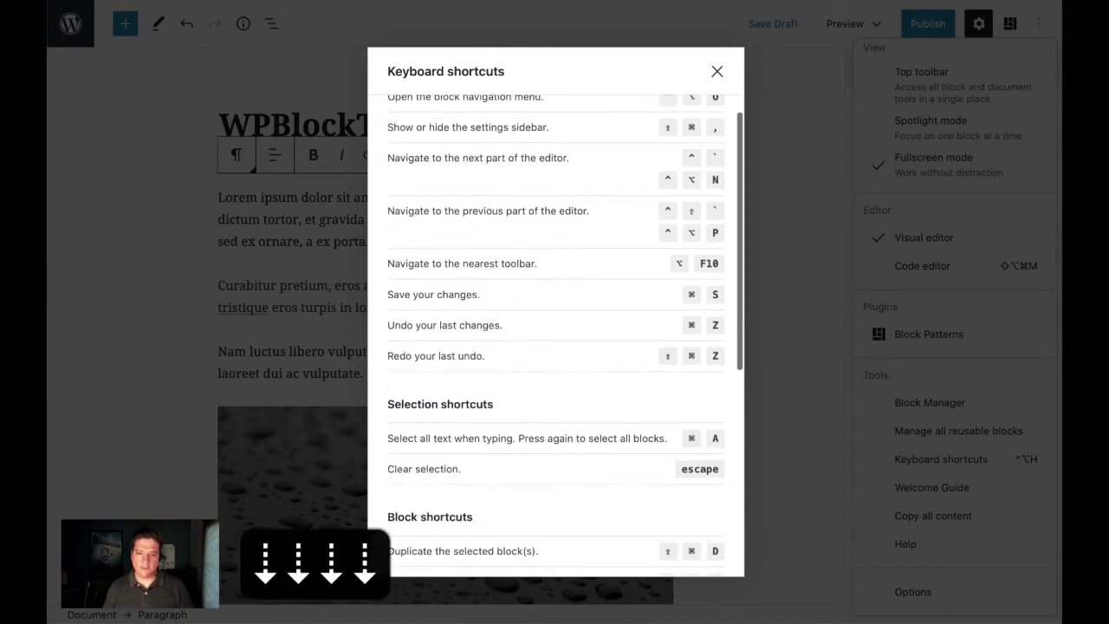
key("Down")
key("Down")
key("Down")
key("Down")
key("Down")
key("Down")
key("Down")
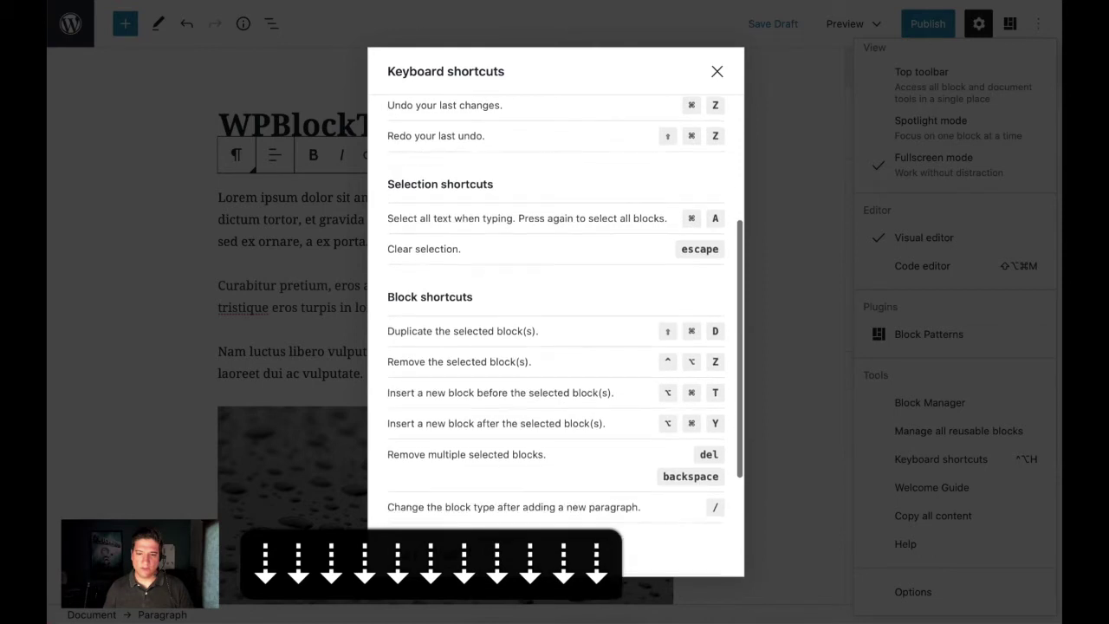
key("Up")
key("Up")
key("Up")
key("Up")
key("Up")
key("Up")
key("Up")
key("Up")
key("Up")
key("Up")
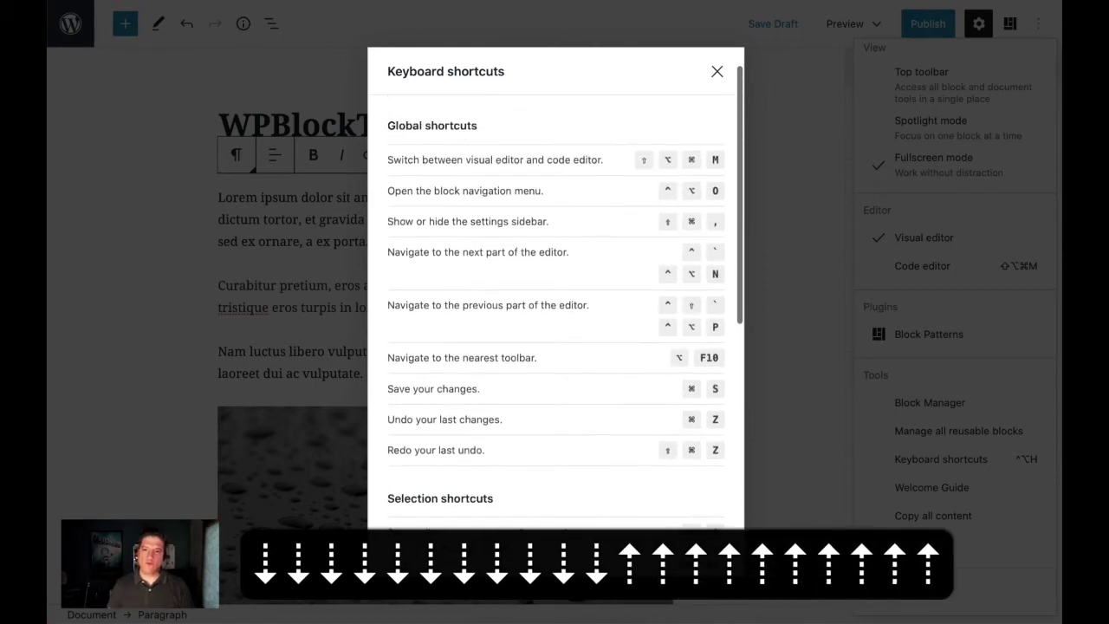
- Review the global, selection, block and text formatting shortcuts again, and close the shortcuts overview
key("Down")
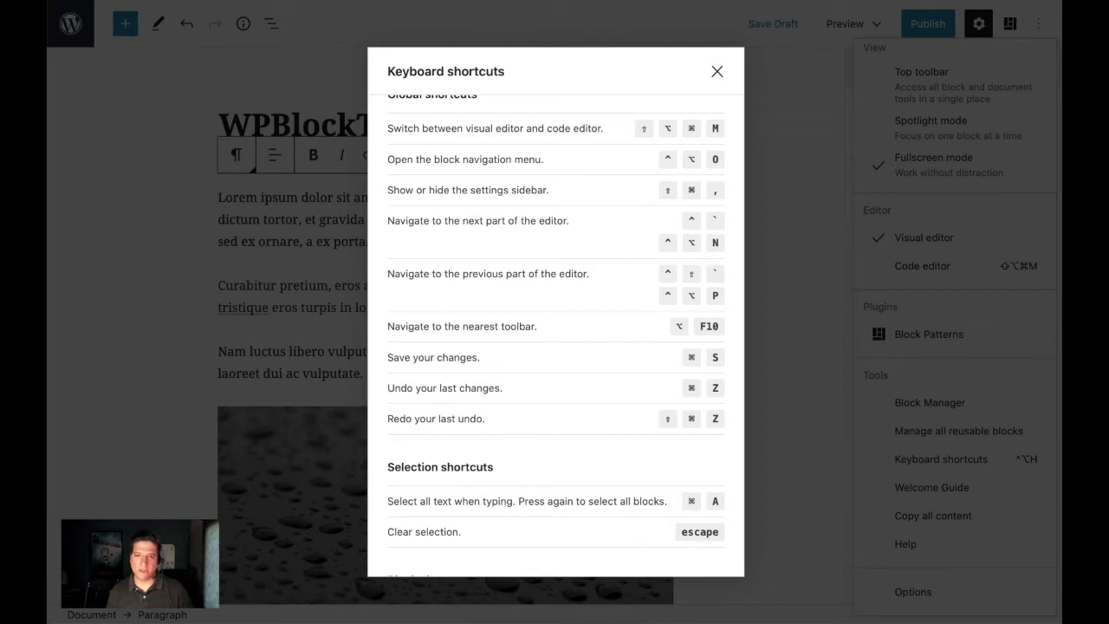
scroll(557, 250, "up", 2)
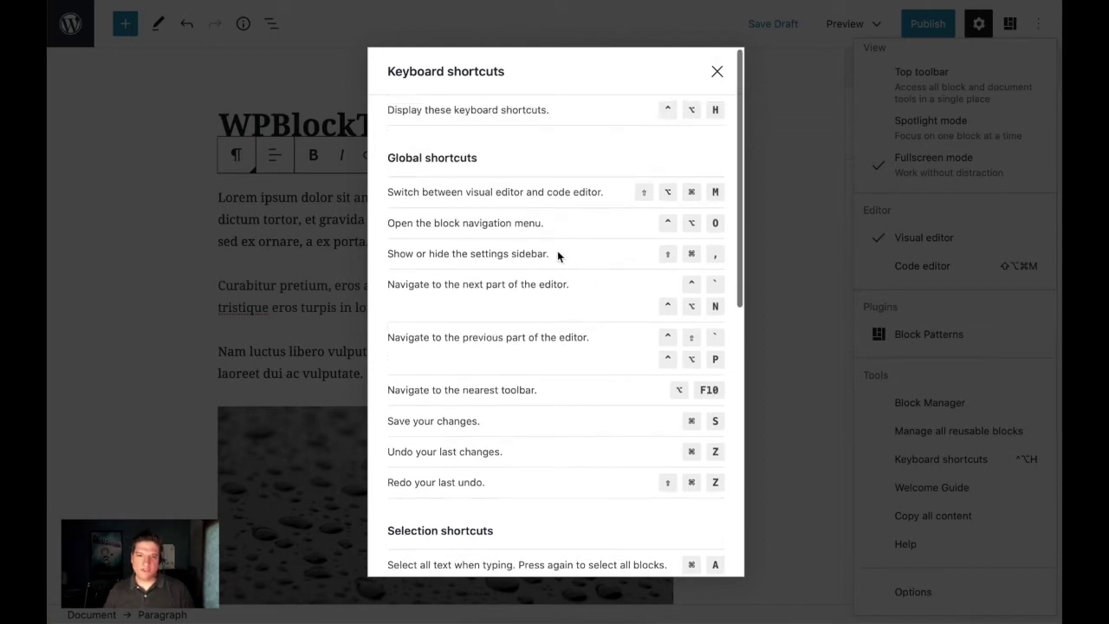
scroll(554, 216, "down", 1)
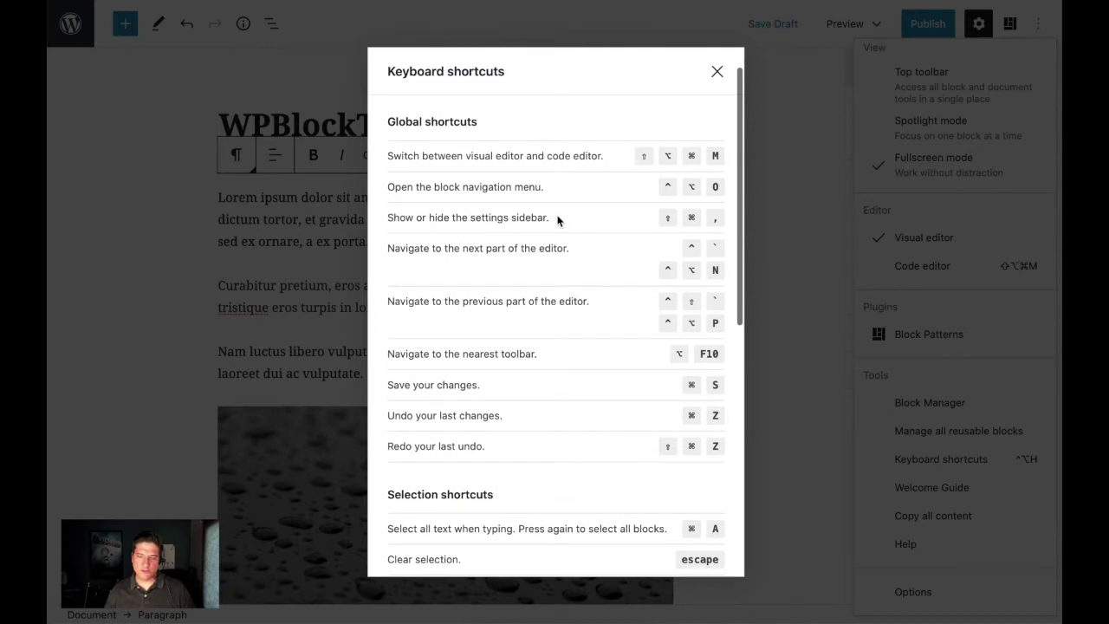
scroll(557, 177, "down", 1)
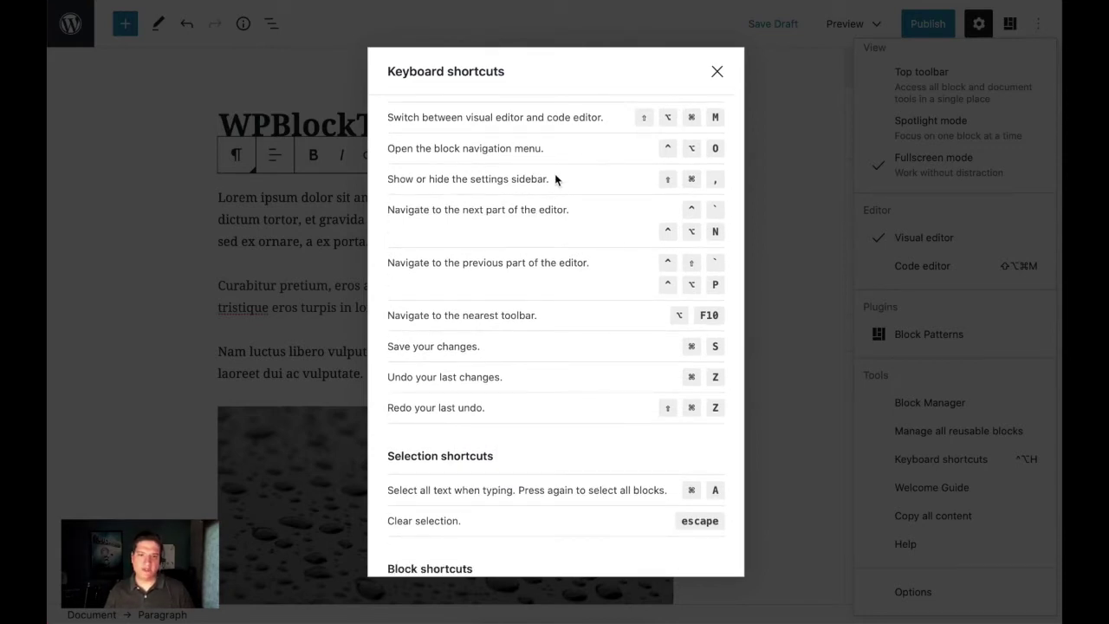
scroll(555, 177, "down", 1)
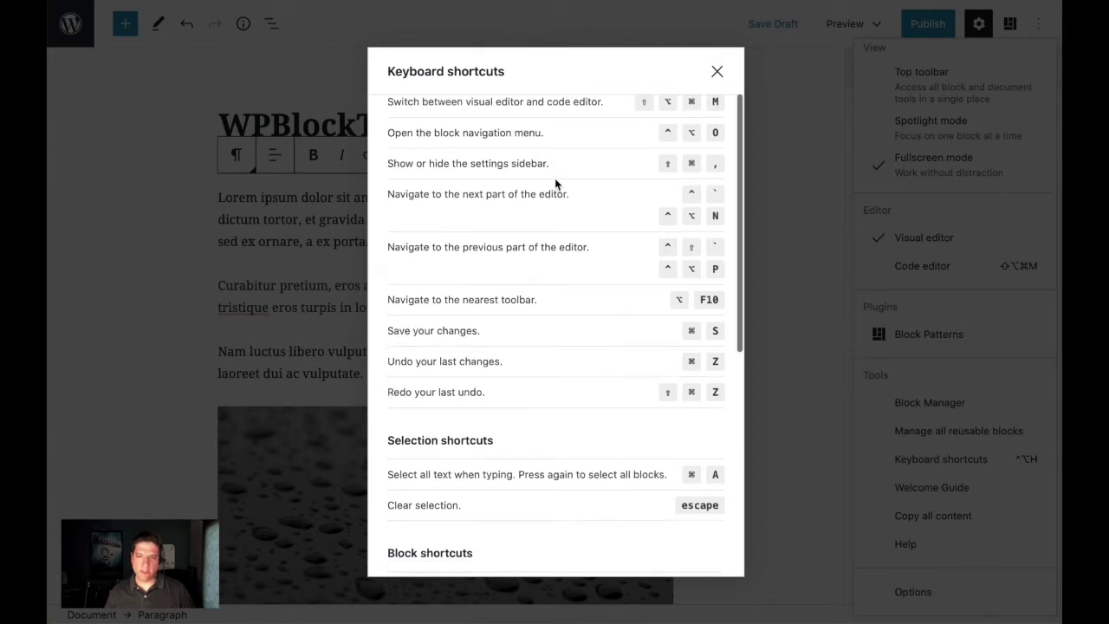
scroll(554, 184, "down", 2)
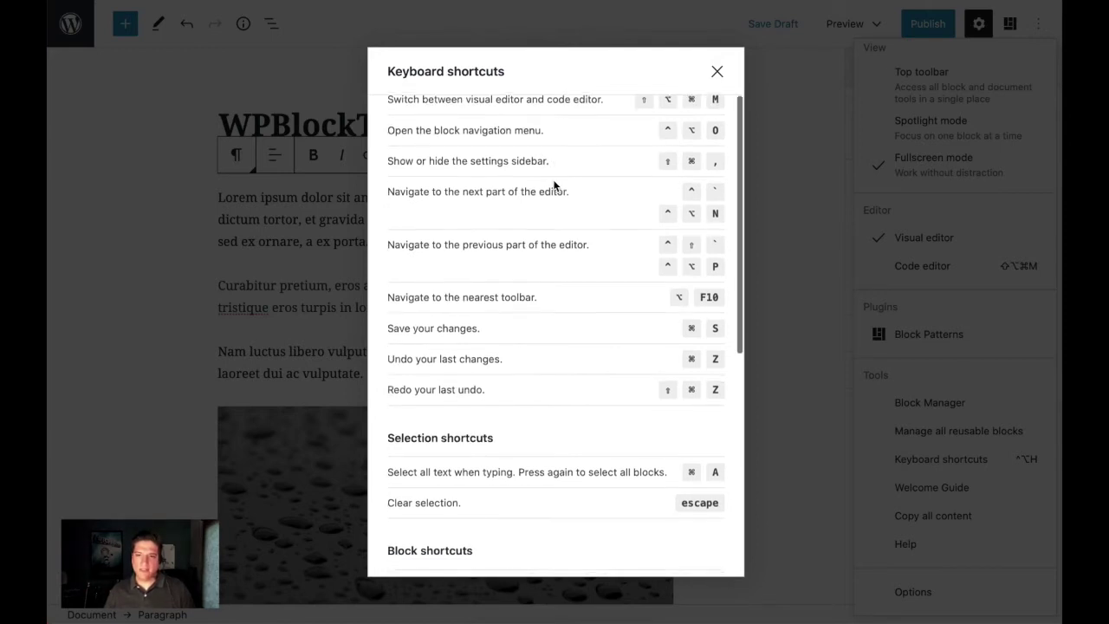
scroll(554, 185, "down", 5)
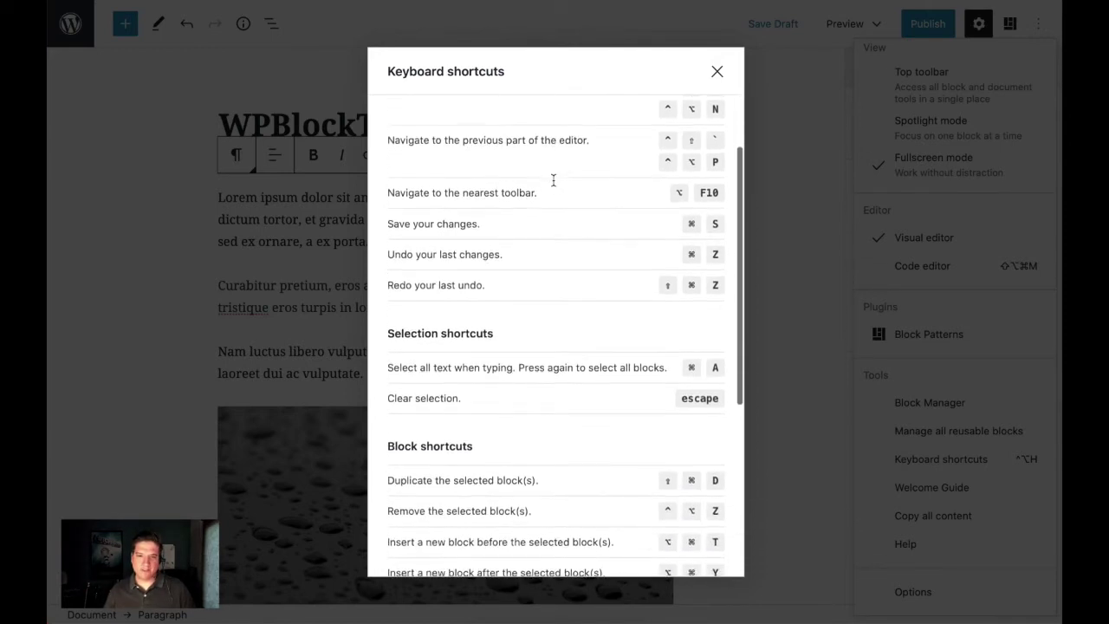
scroll(554, 182, "down", 4)
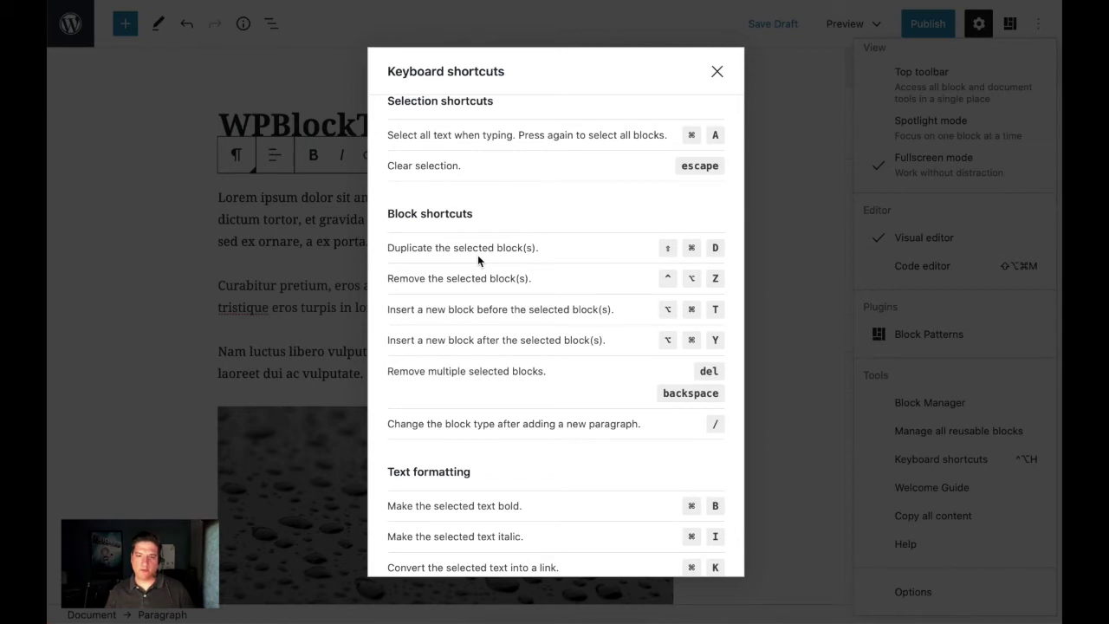
scroll(476, 260, "up", 5)
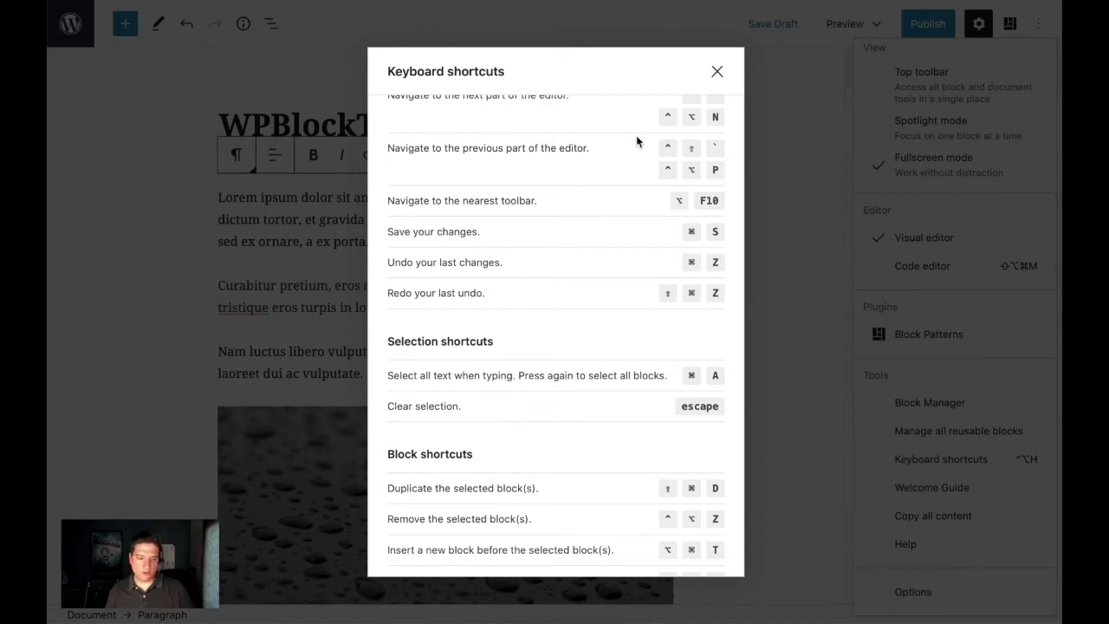
key("Escape")
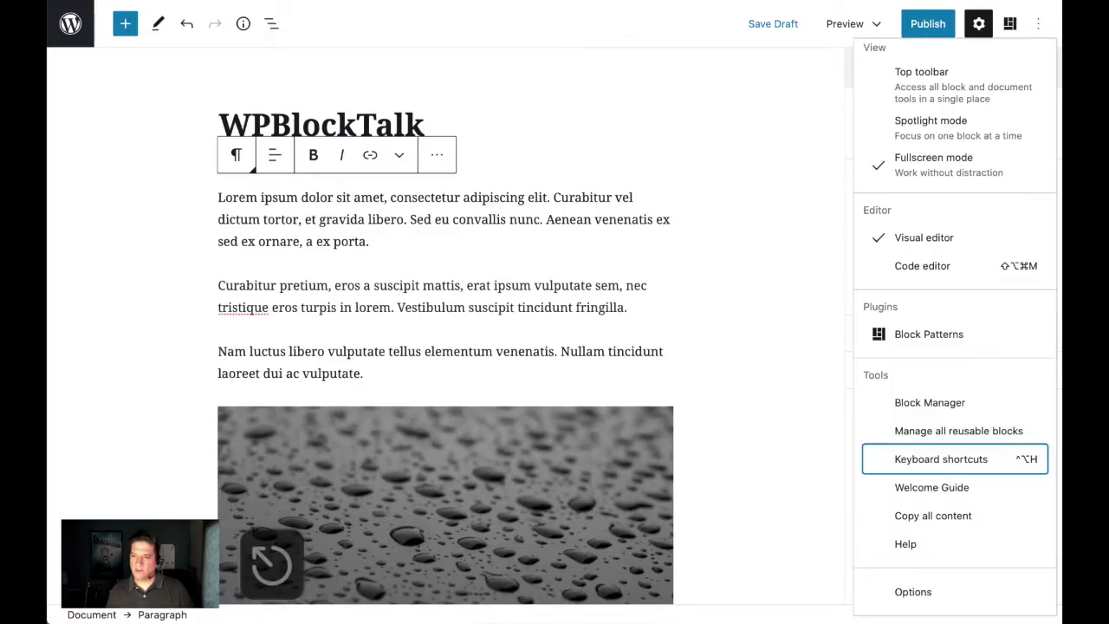
- Step keyboard focus backward through the More tools & options entries to Options, and close the list
key("shift+Tab")
key("shift+Tab")
key("shift+Tab")
key("shift+Tab")
key("shift+Tab")
key("shift+Tab")
key("shift+Tab")
key("shift+Tab")
key("shift+Tab")
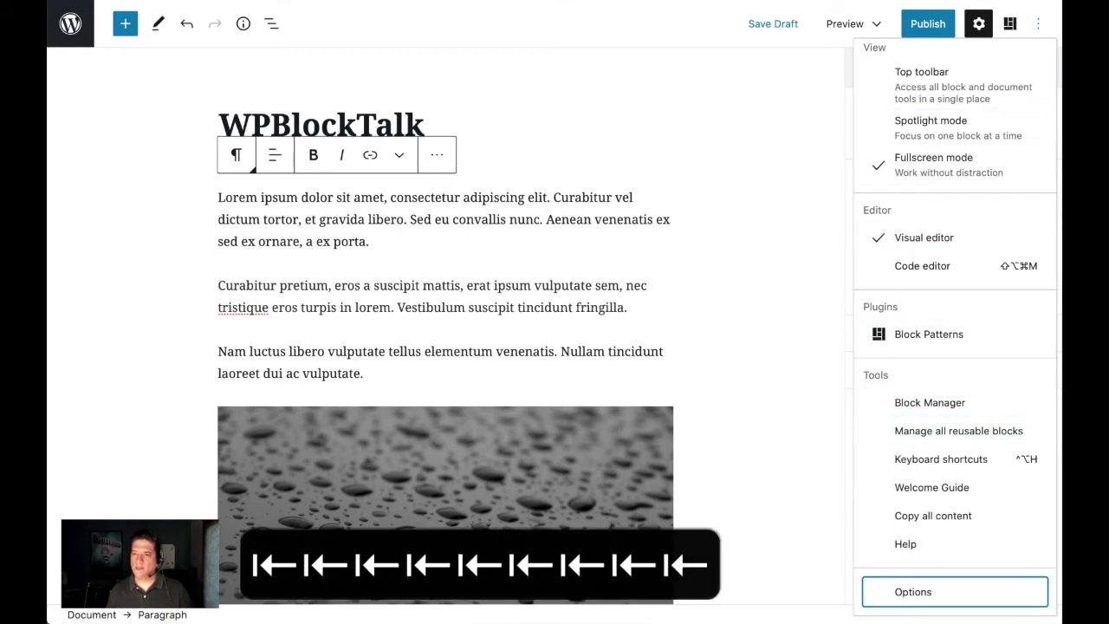
key("Escape")
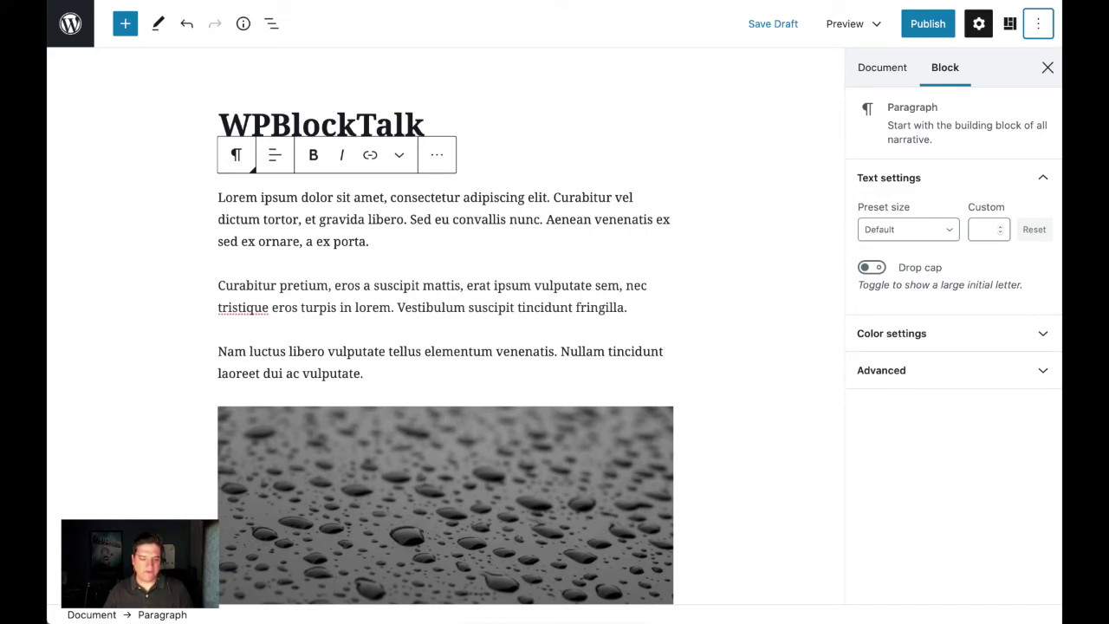
- Place the text cursor in the first paragraph at "dolor" and move it to the end of the paragraph
left_click(321, 196)
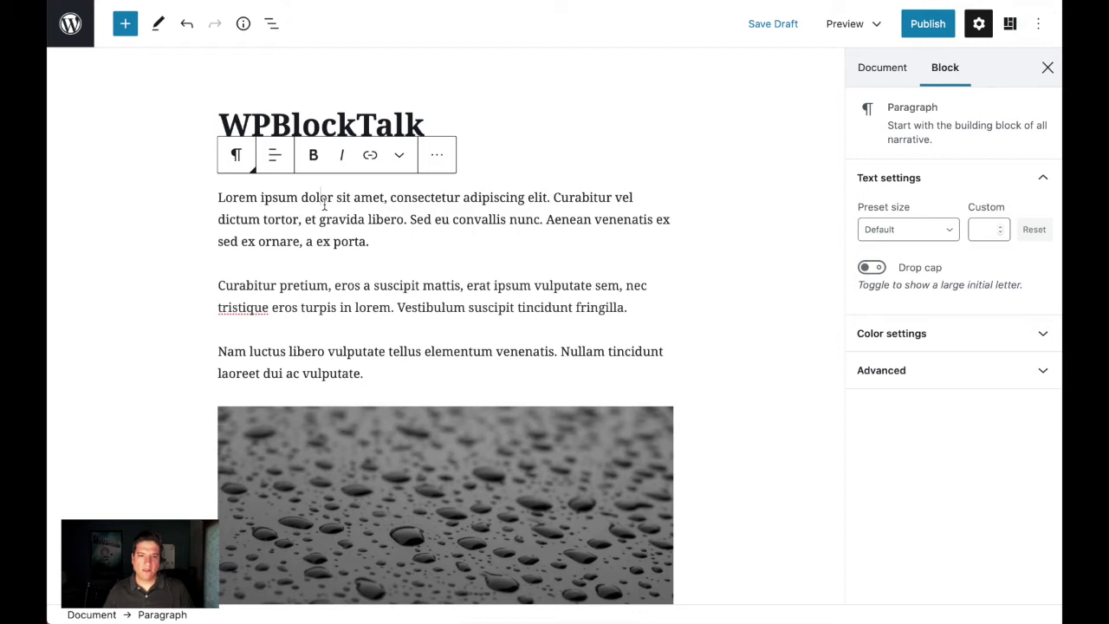
key("Down")
key("Down")
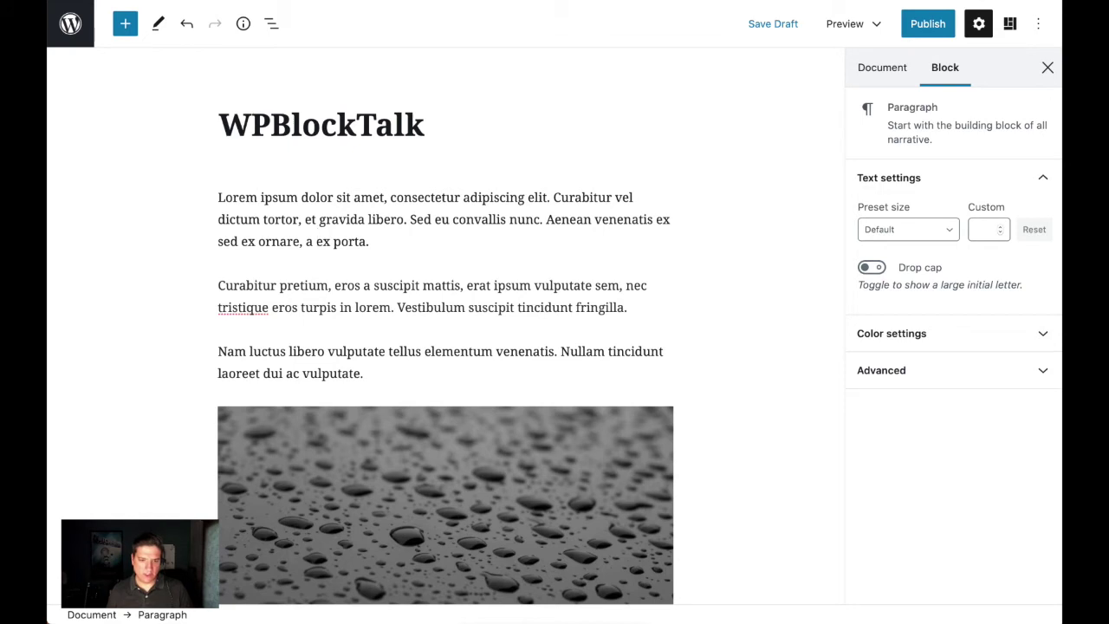
key("Right")
key("Right")
key("Right")
key("Right")
key("Right")
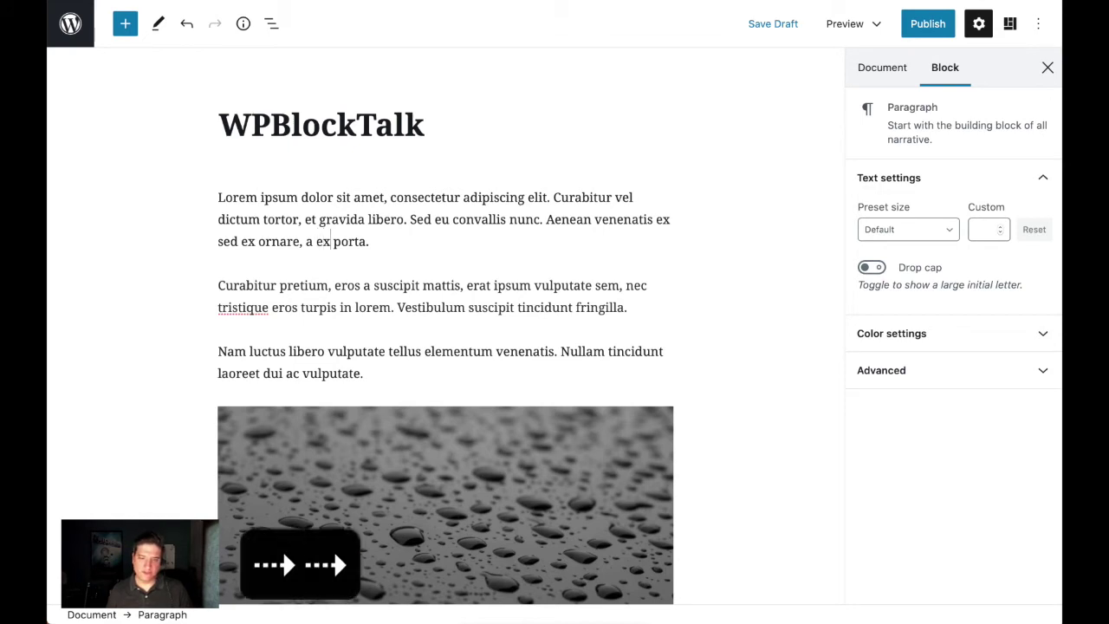
key("Right")
key("Right")
key("Right")
key("Right")
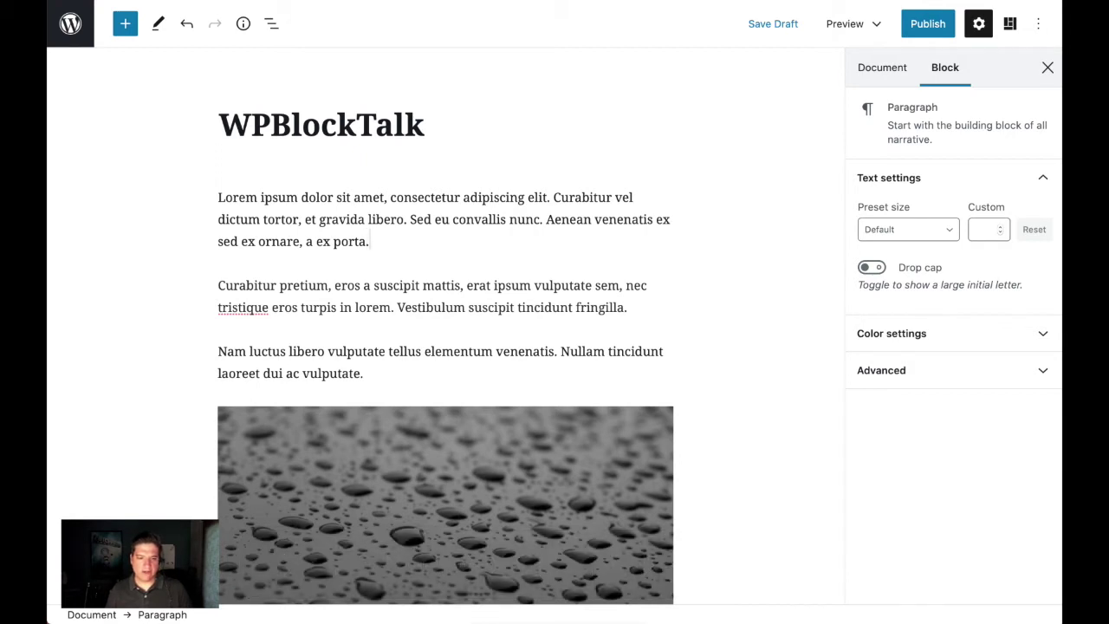
- Add an empty paragraph below the first one and search for a block with the slash command "/cover"
key("Return")
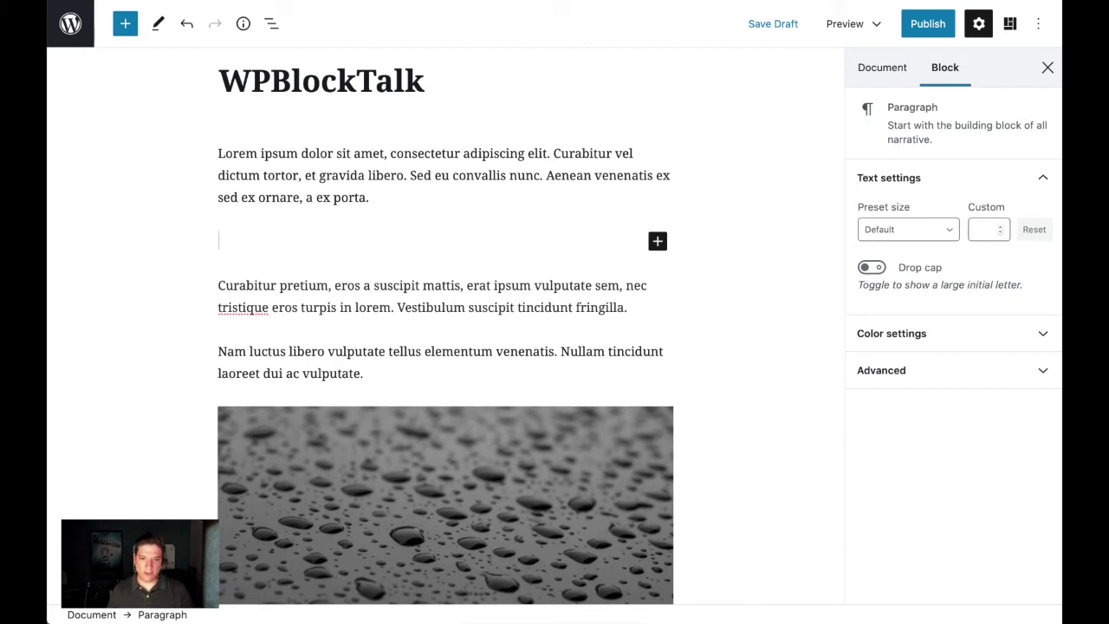
type("/")
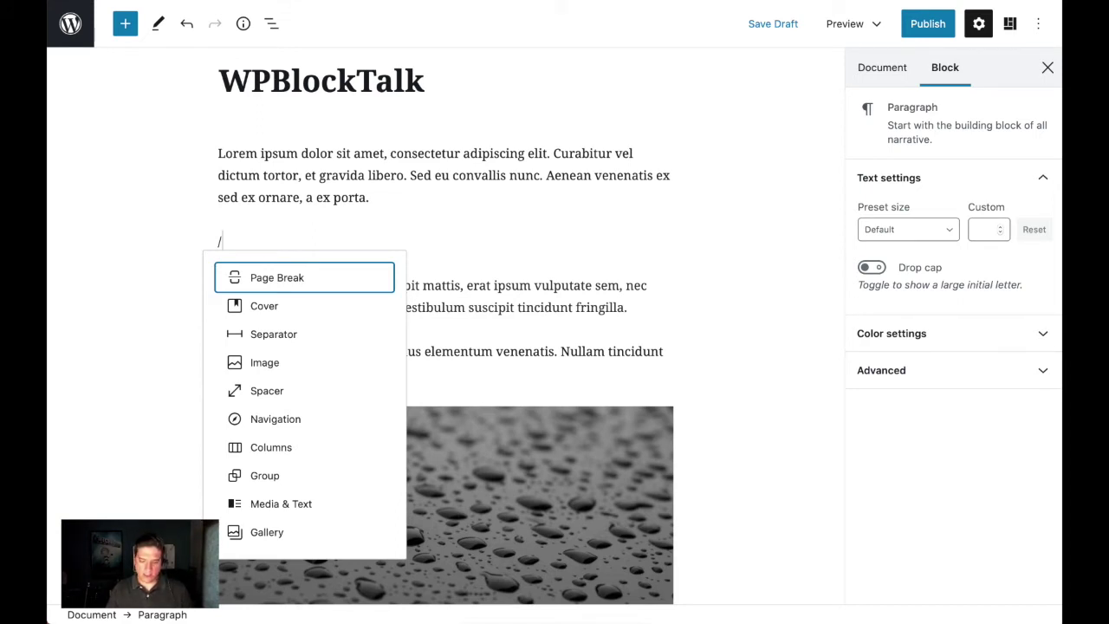
type("c")
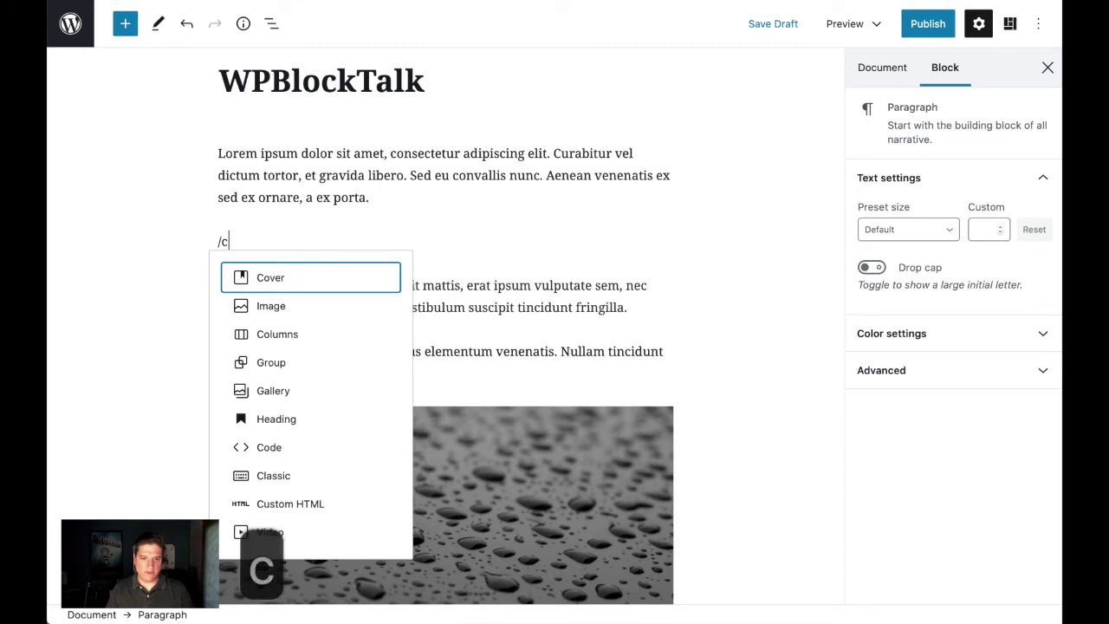
type("over")
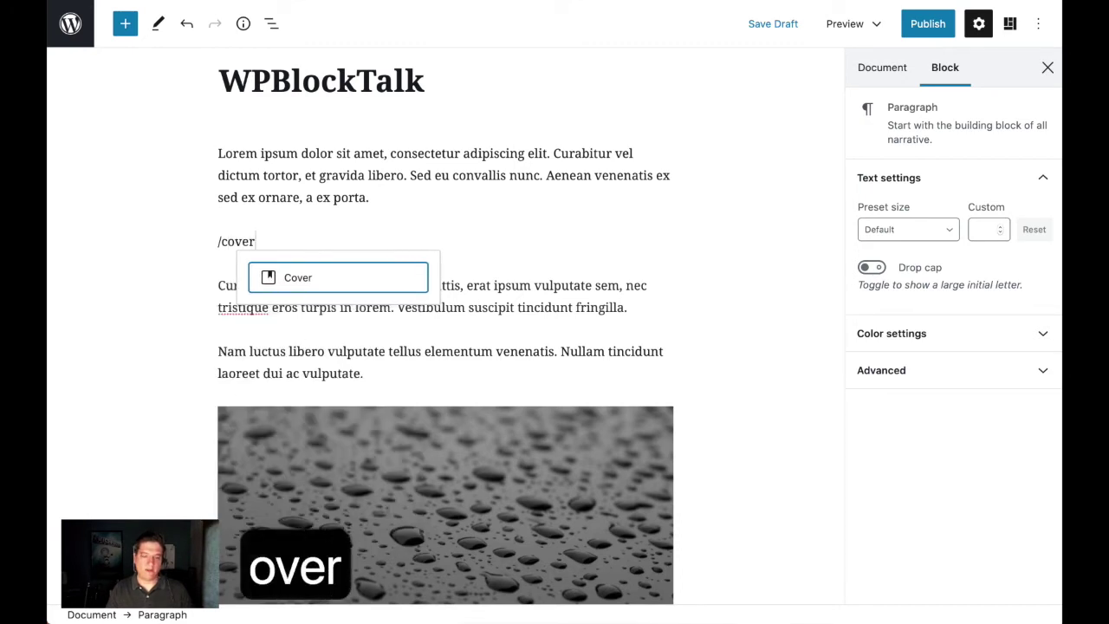
- Change the slash command to "/colu", and shorten it to "/co"
key("BackSpace")
key("BackSpace")
key("BackSpace")
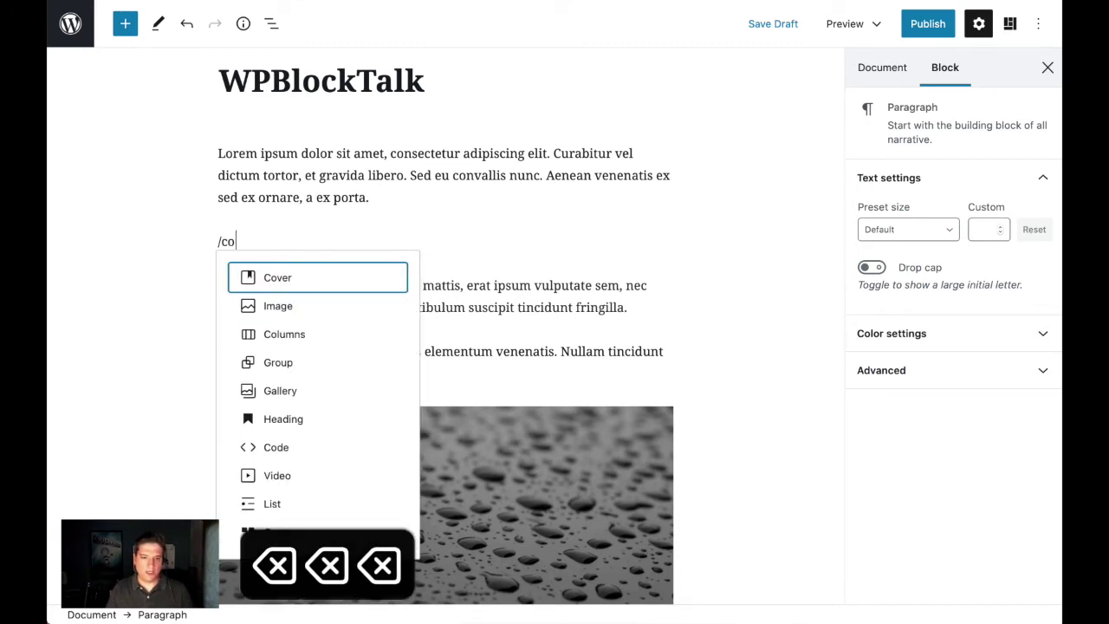
type("lu")
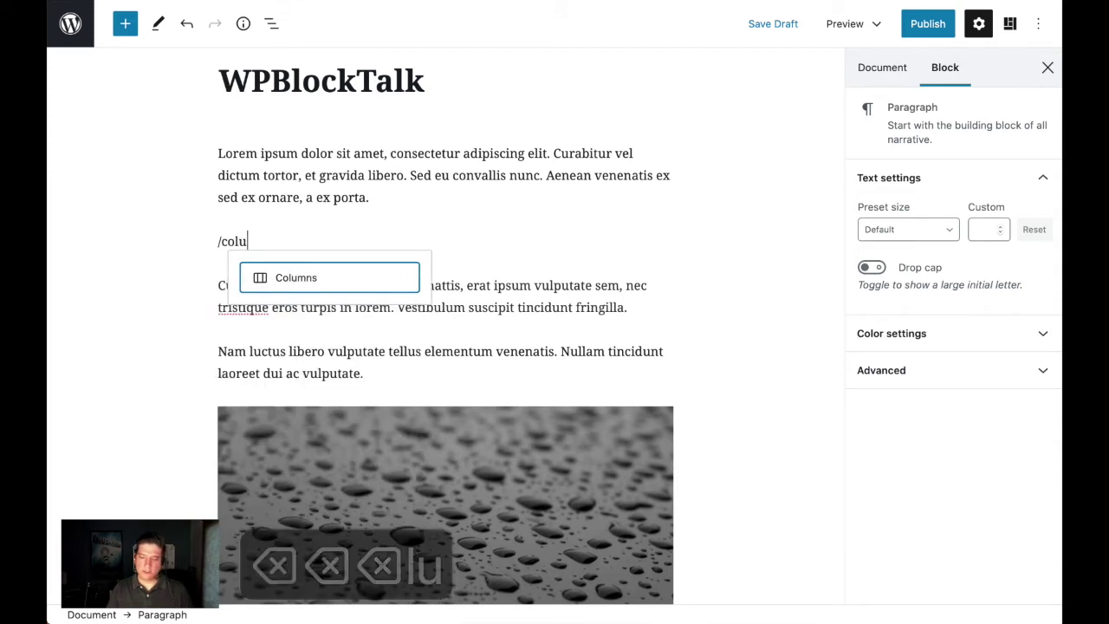
key("BackSpace")
key("BackSpace")
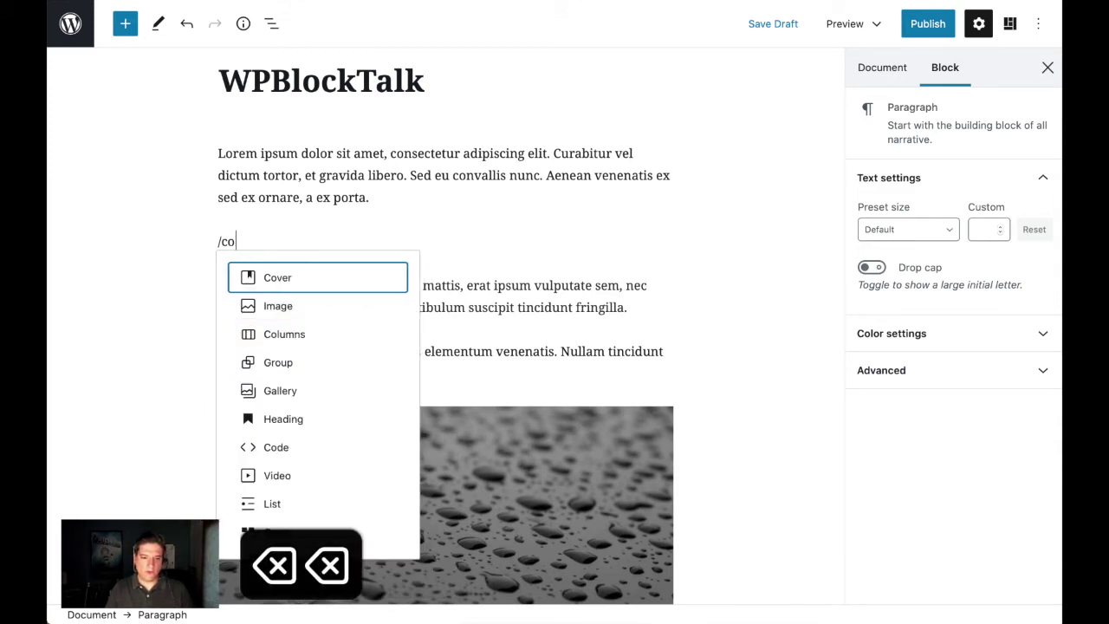
- Move the highlight down through the "/co" block suggestions and back up to Group
key("Down")
key("Down")
key("Down")
key("Down")
key("Down")
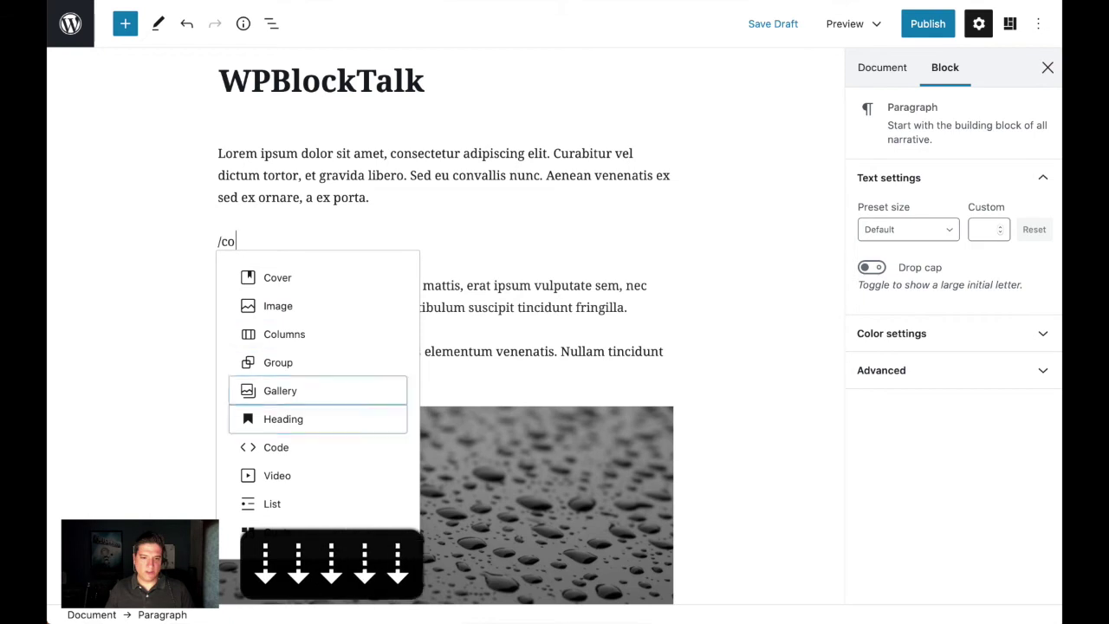
key("Up")
key("Up")
- Move keyboard focus into the new paragraph's block toolbar, and return the text cursor to the end of "/co"
key("shift+Tab")
key("shift+Tab")
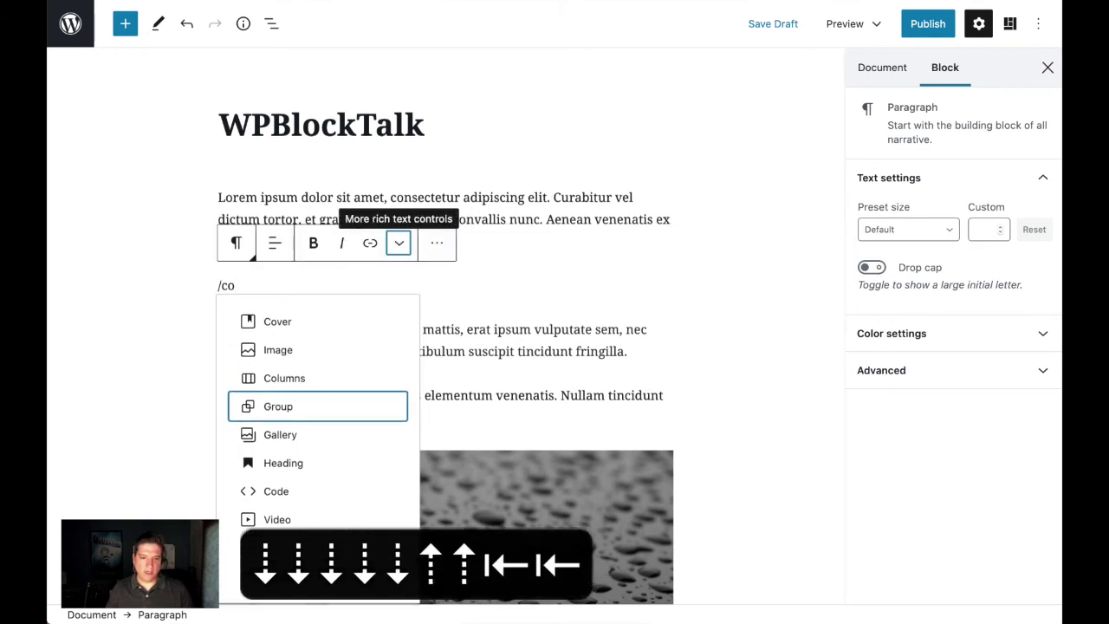
key("Tab")
key("Tab")
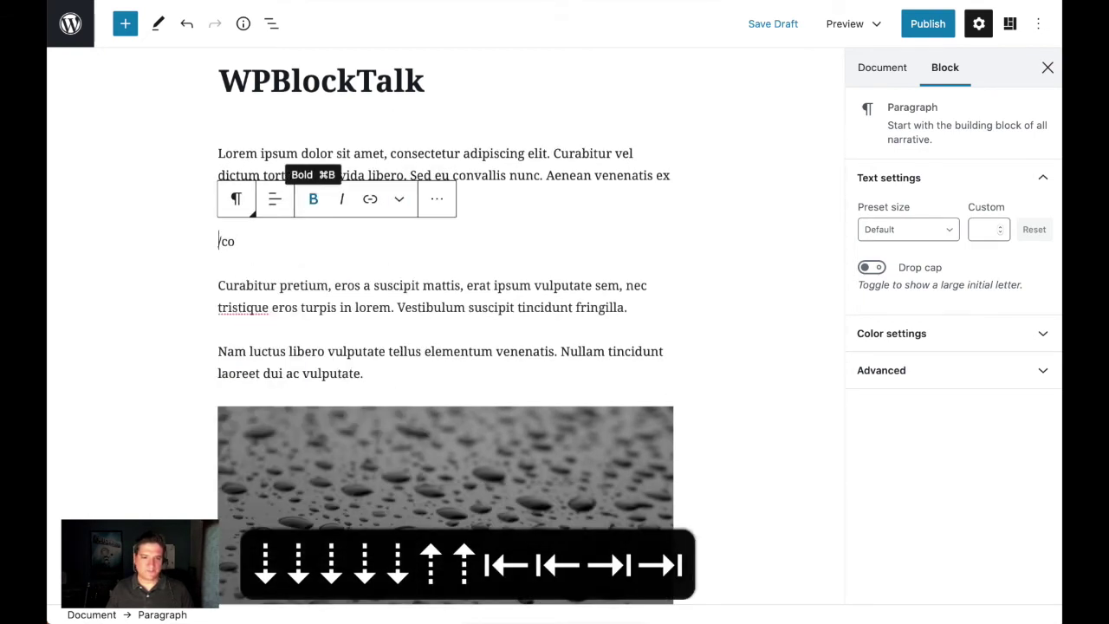
key("Right")
key("Right")
key("Right")
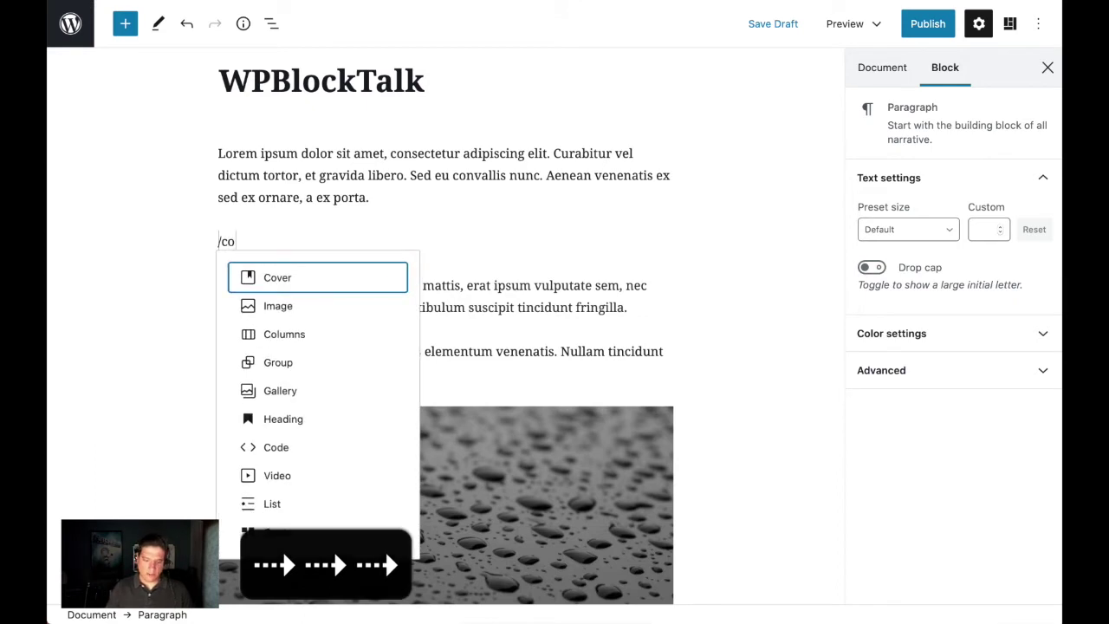
- Complete the slash command as "/cov" to insert a Cover block, and move keyboard focus to its Upload control
type("v")
key("Return")
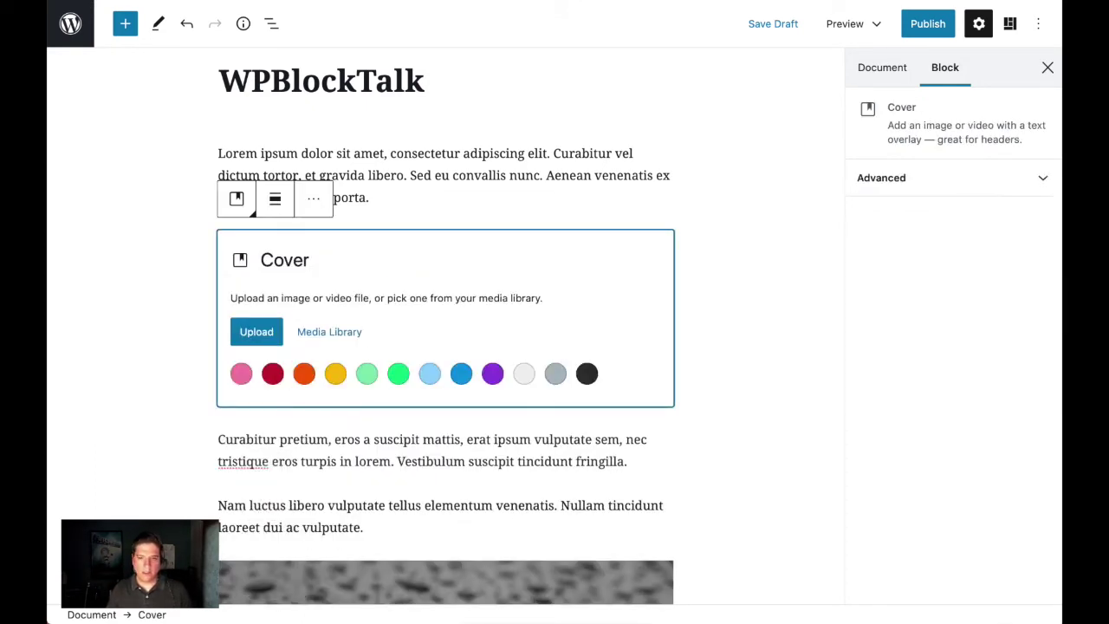
key("Tab")
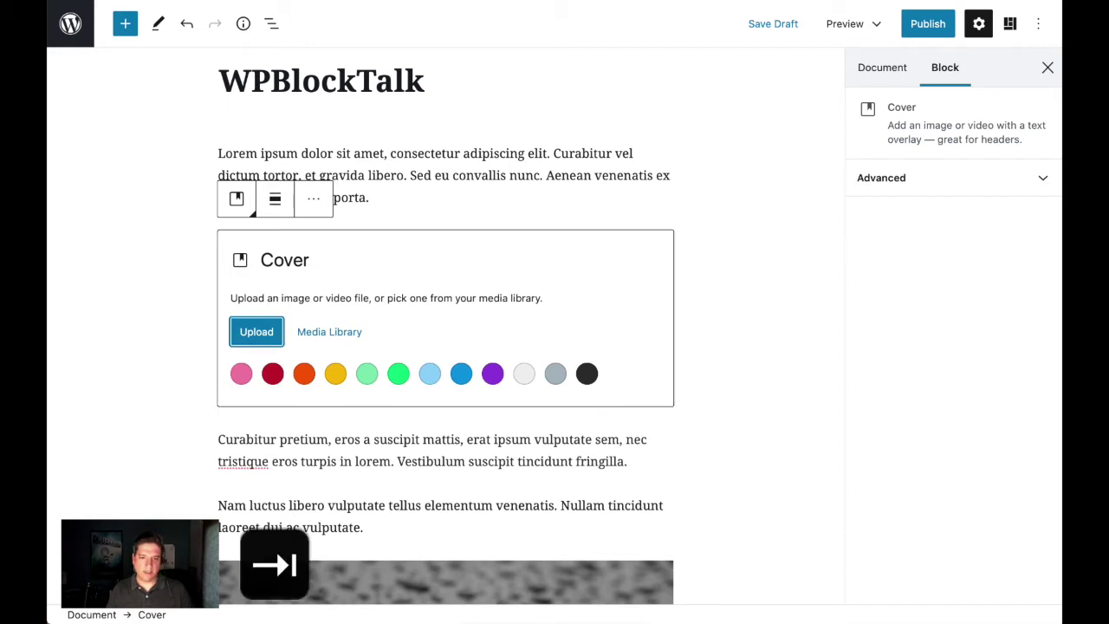
- Move keyboard focus forward through the Cover block's media controls and color swatches to Pale cyan blue
key("Tab")
key("Tab")
key("Tab")
key("Tab")
key("Tab")
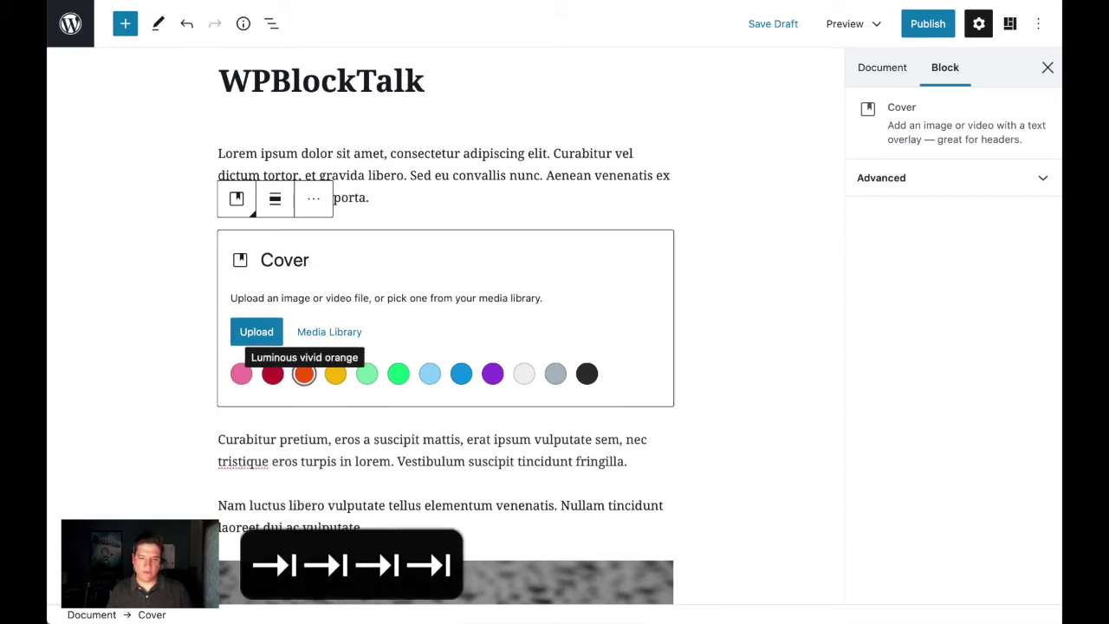
key("Tab")
key("Tab")
key("Tab")
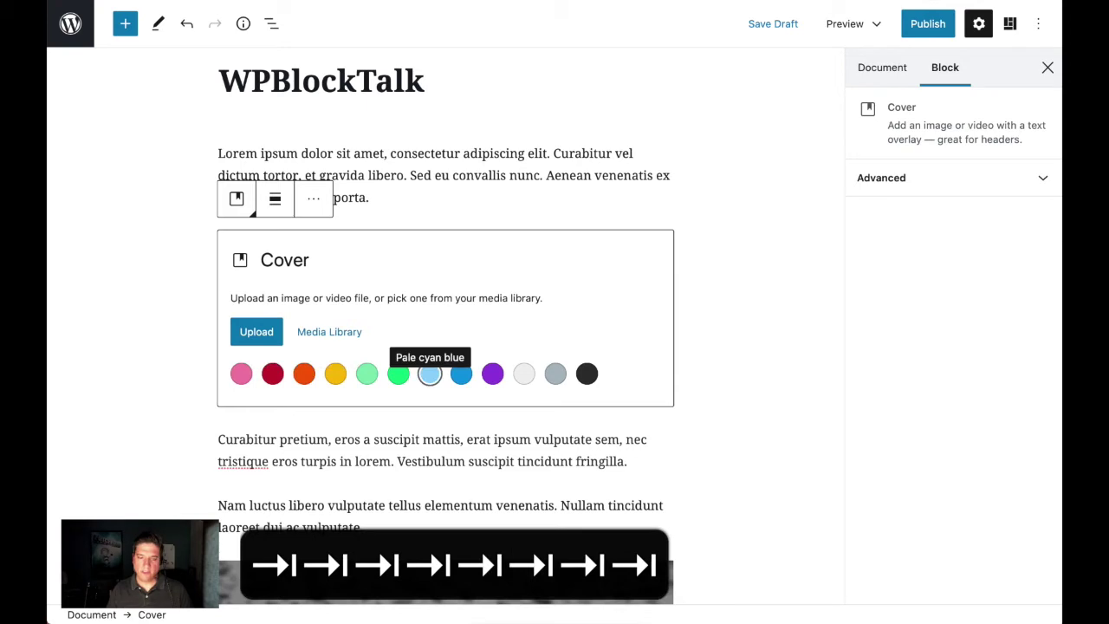
- Move keyboard focus backward through the Cover block's swatches and media controls to More options in its block toolbar
key("shift+Tab")
key("shift+Tab")
key("shift+Tab")
key("shift+Tab")
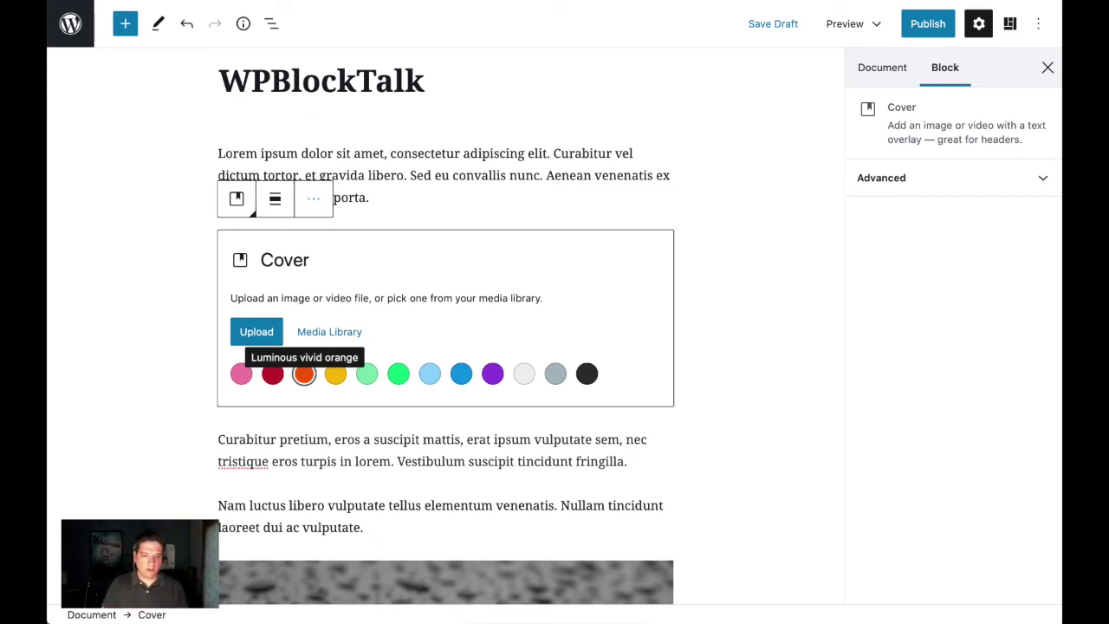
key("shift+Tab")
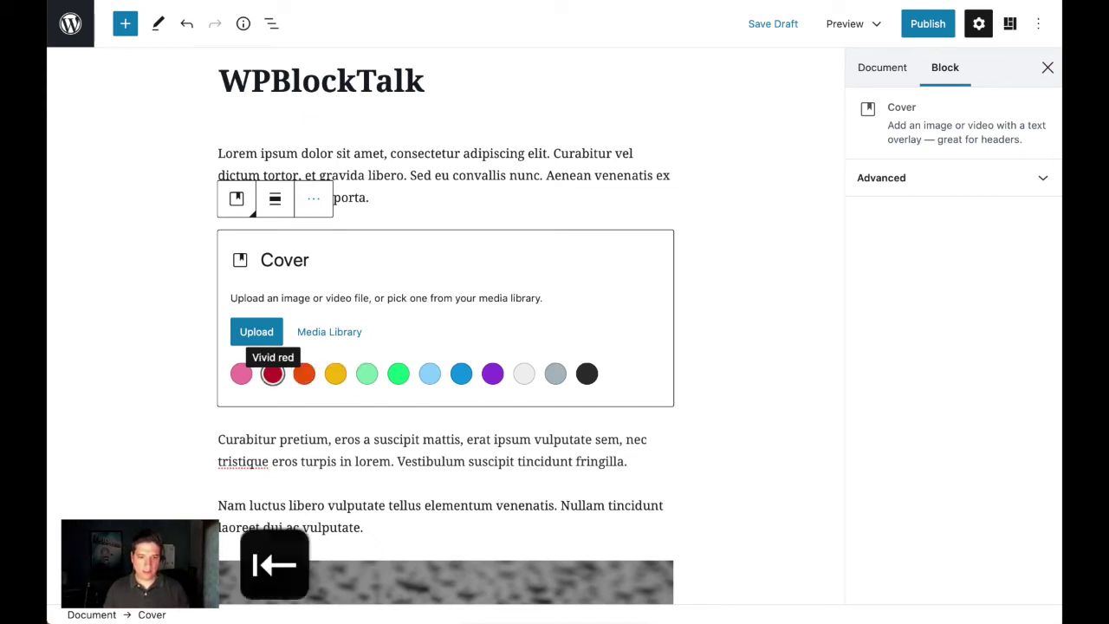
key("shift+Tab")
key("shift+Tab")
key("shift+Tab")
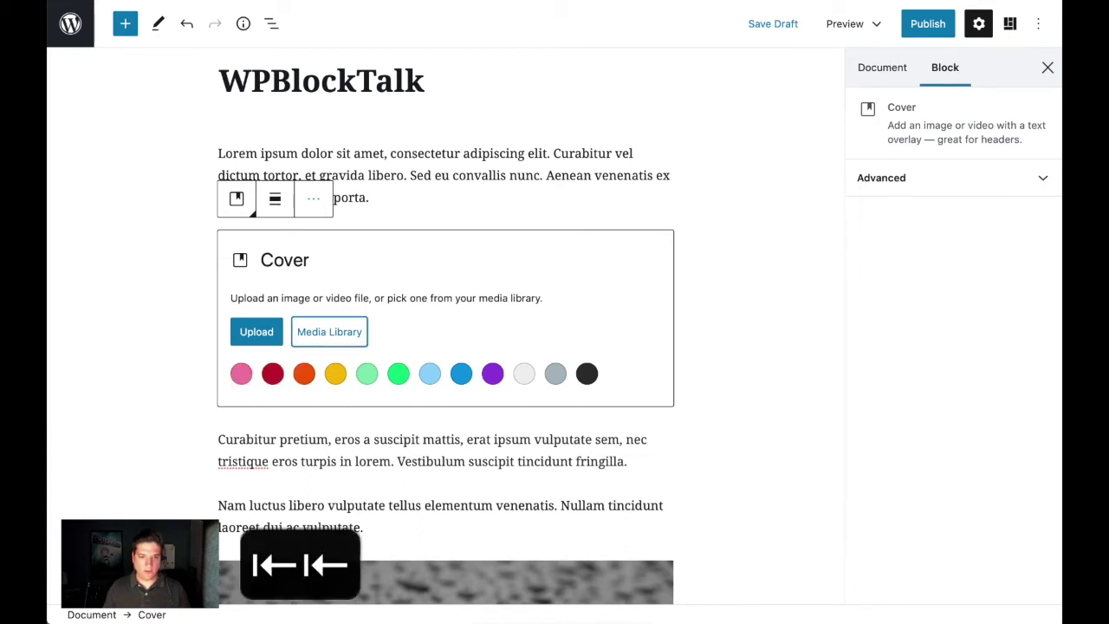
key("shift+Tab")
key("shift+Tab")
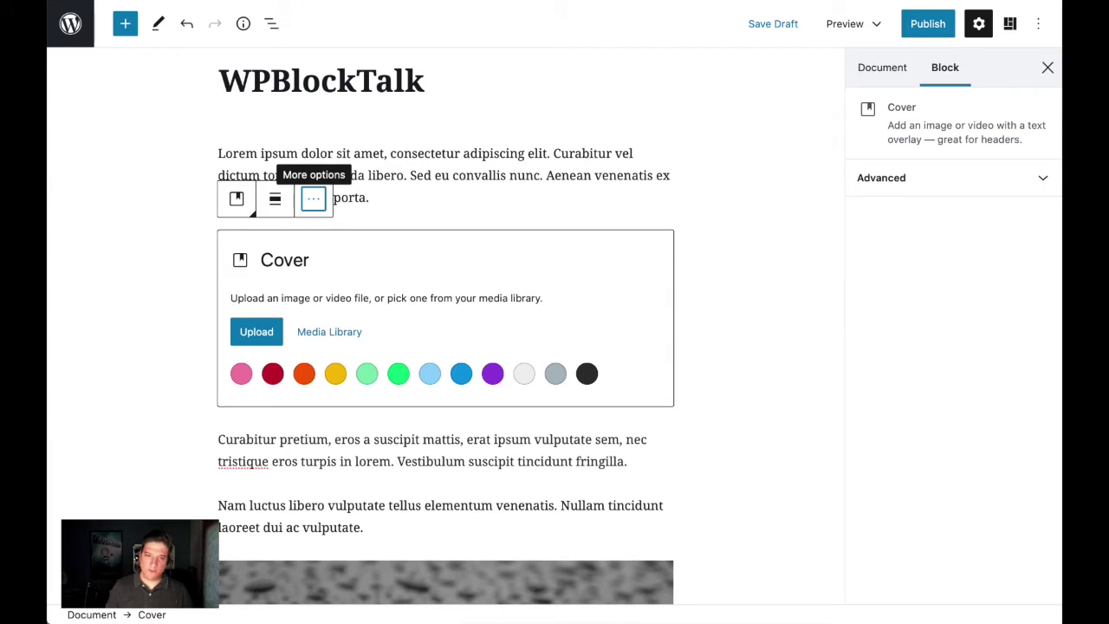
- Insert an empty block before the Cover block and turn it into a Separator with the slash command "/se"
key("Return")
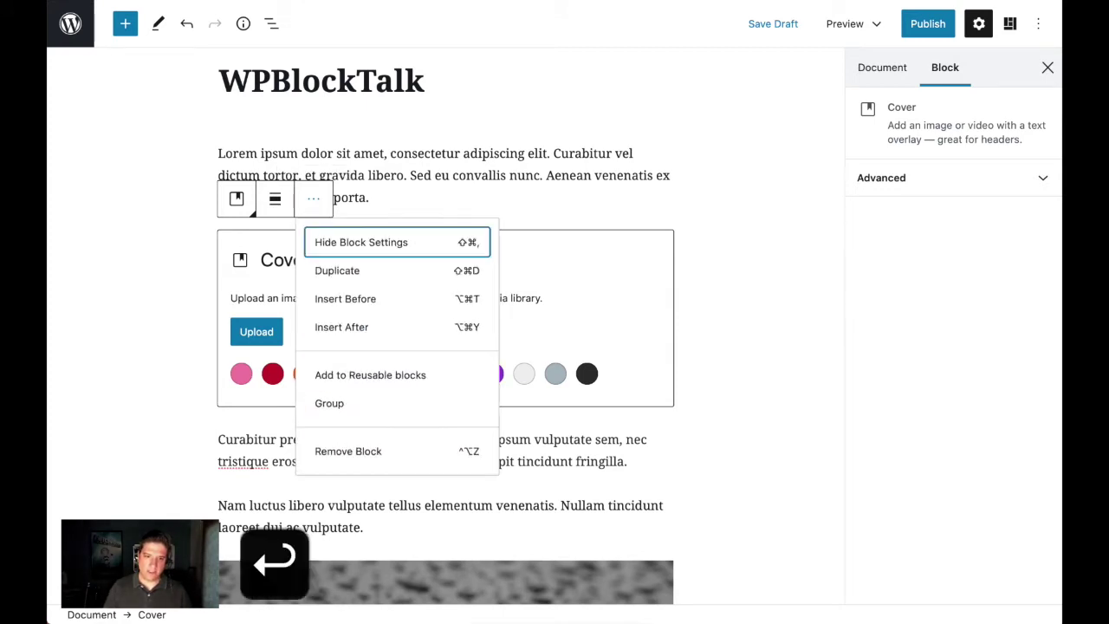
key("Down")
key("Down")
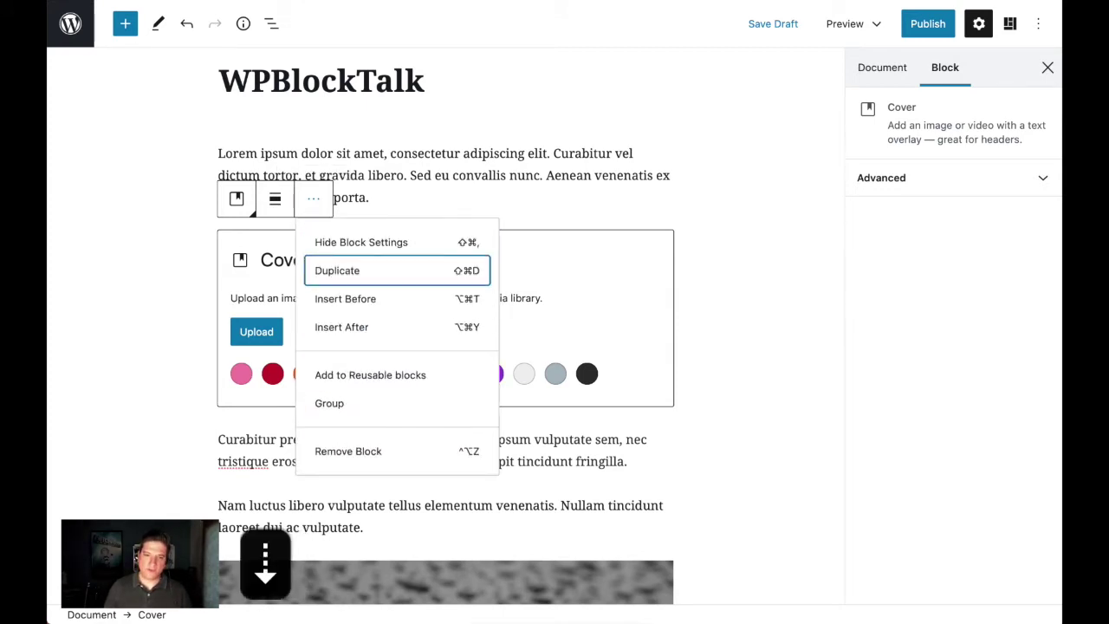
key("Down")
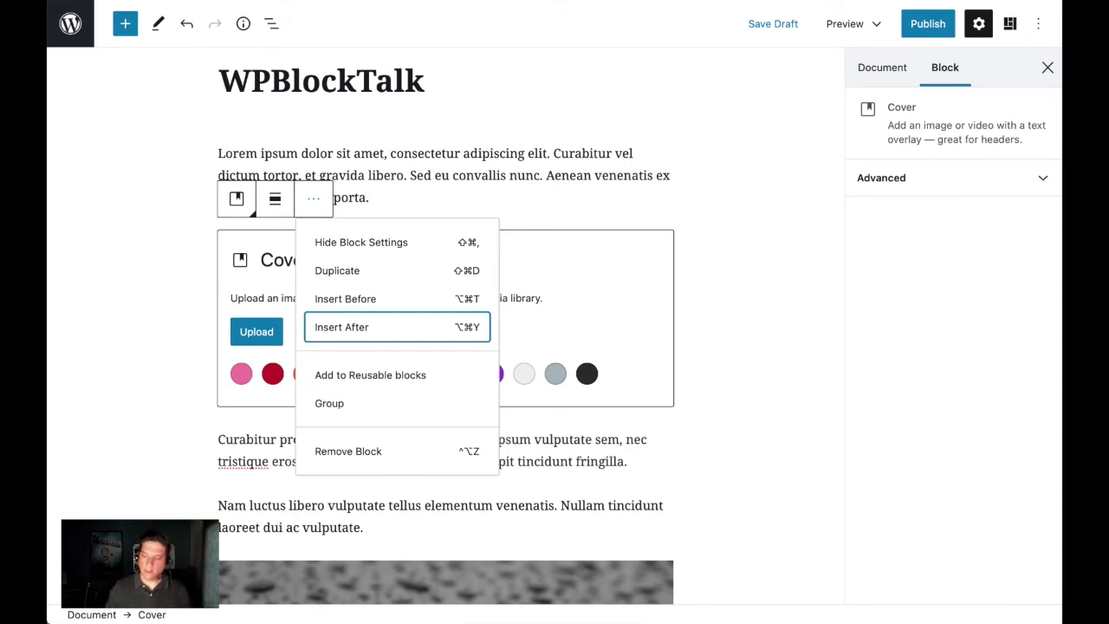
key("Up")
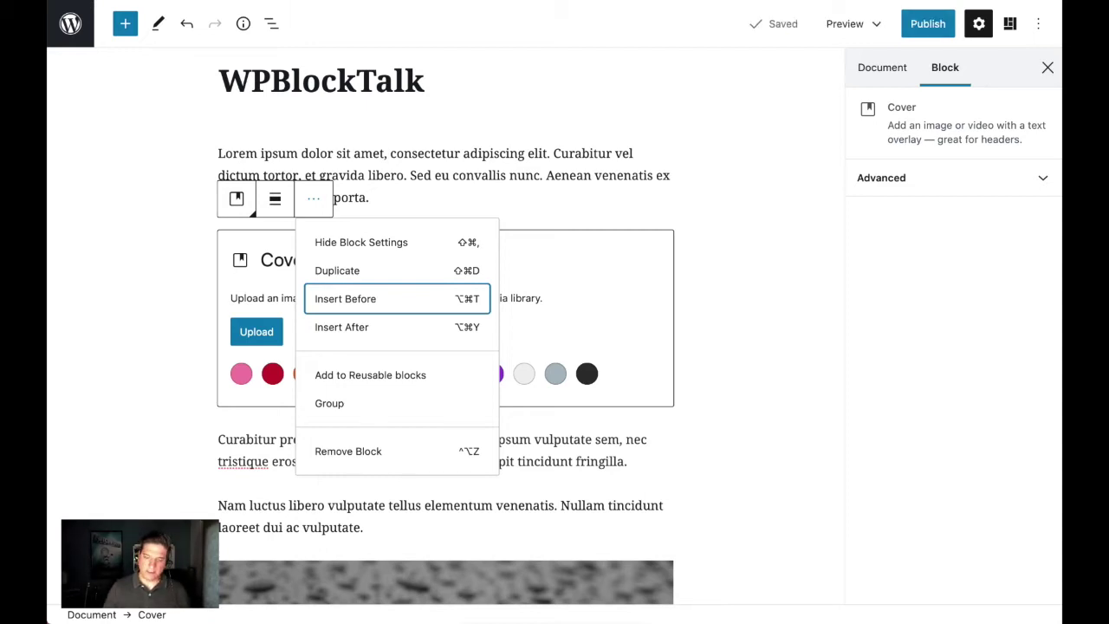
key("Return")
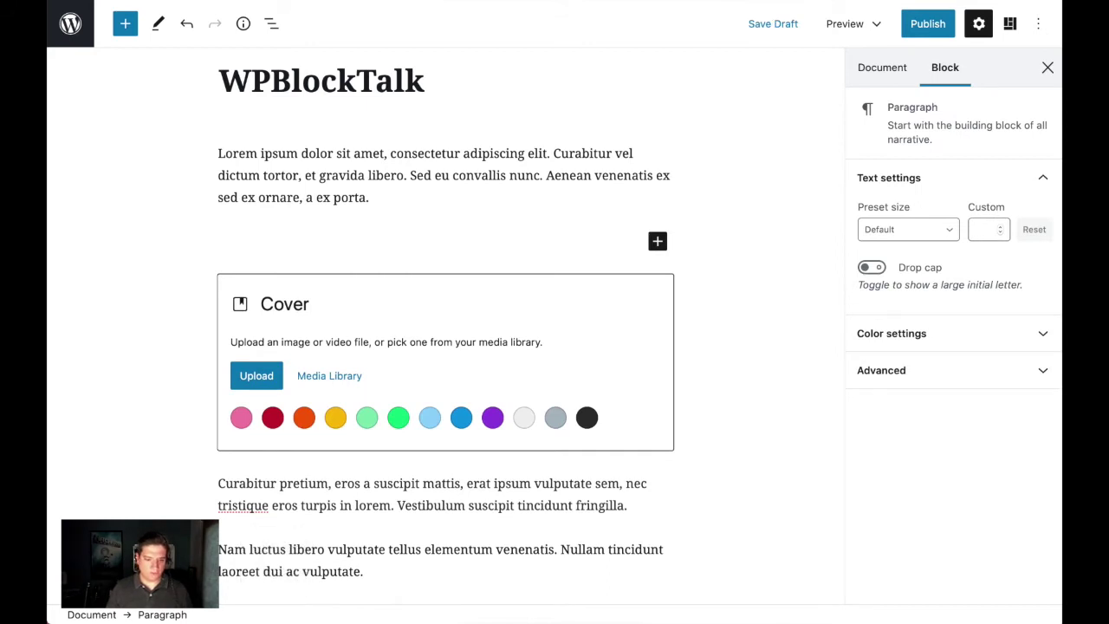
type("/se")
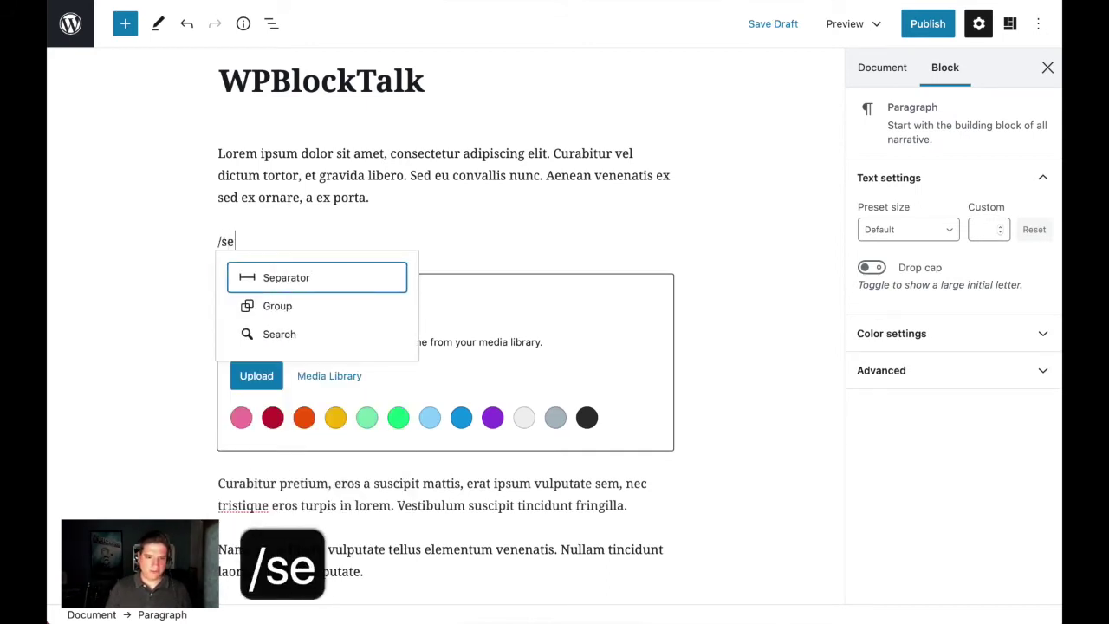
key("Return")
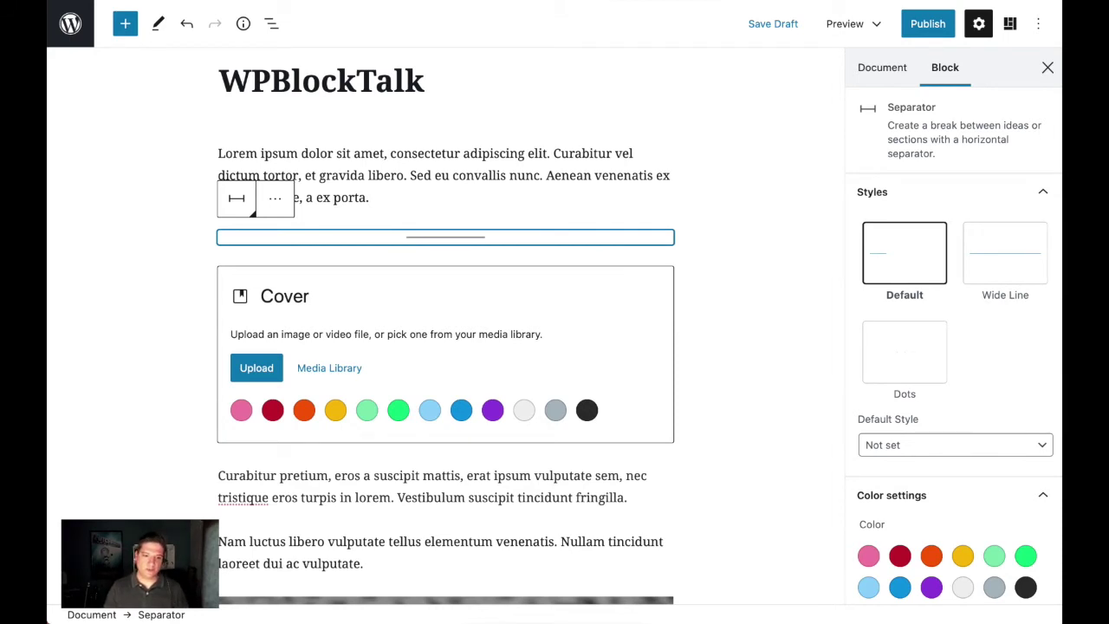
- Move keyboard focus backward from the Separator through the editor's header controls to Add block, and open the block inserter
key("shift+Tab")
key("shift+Tab")
key("shift+Tab")
key("shift+Tab")
key("shift+Tab")
key("shift+Tab")
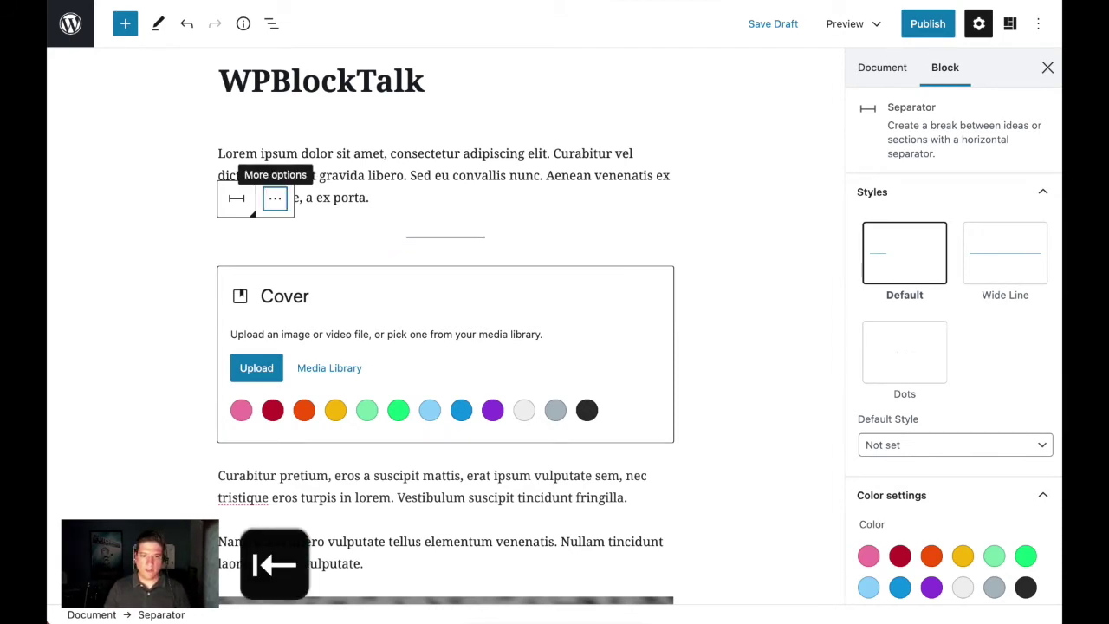
key("shift+Tab")
key("shift+Tab")
key("shift+Tab")
key("shift+Tab")
key("shift+Tab")
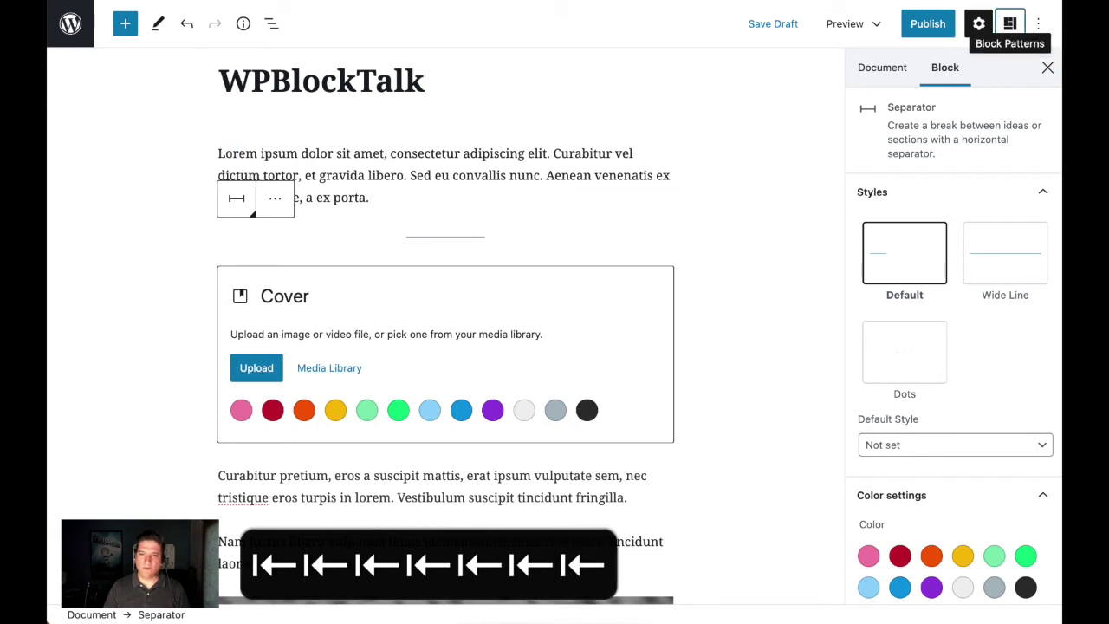
key("shift+Tab")
key("shift+Tab")
key("shift+Tab")
key("shift+Tab")
key("shift+Tab")
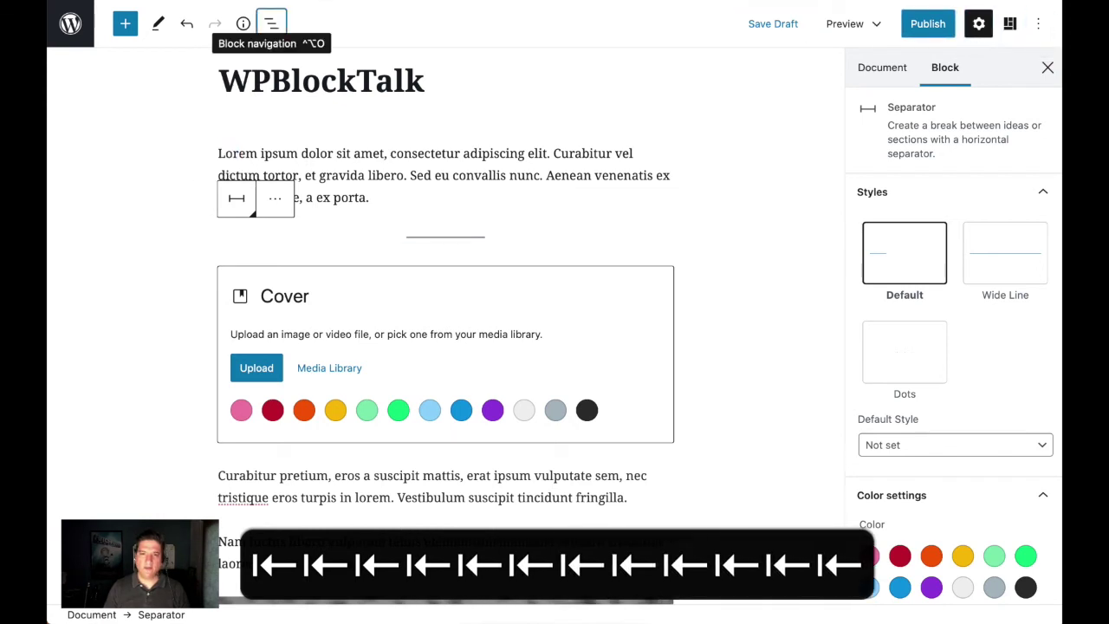
key("shift+Tab")
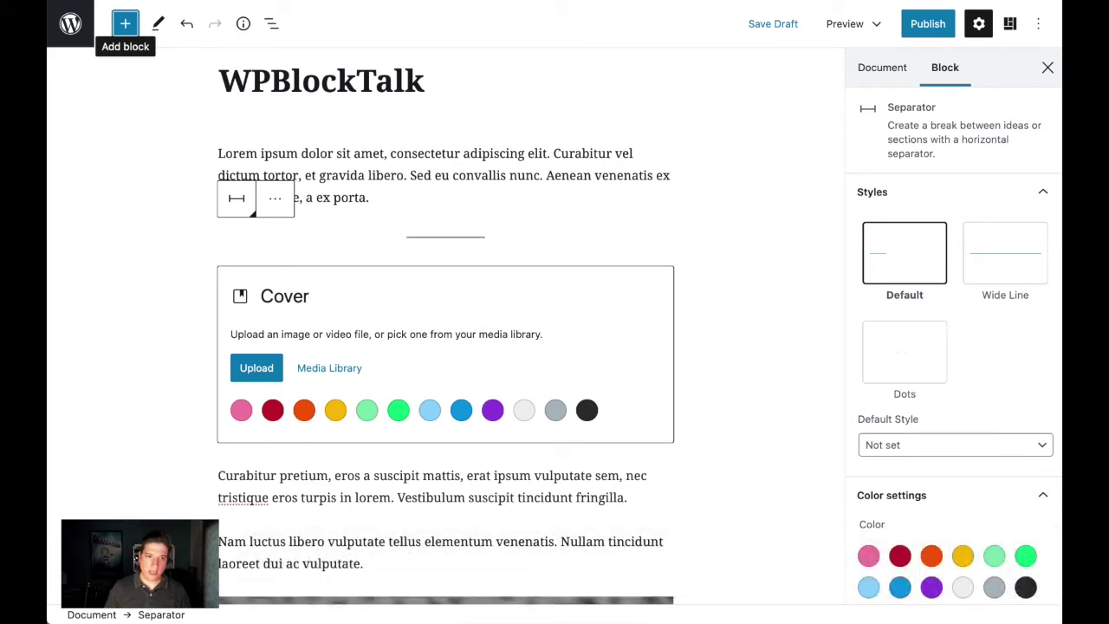
key("Return")
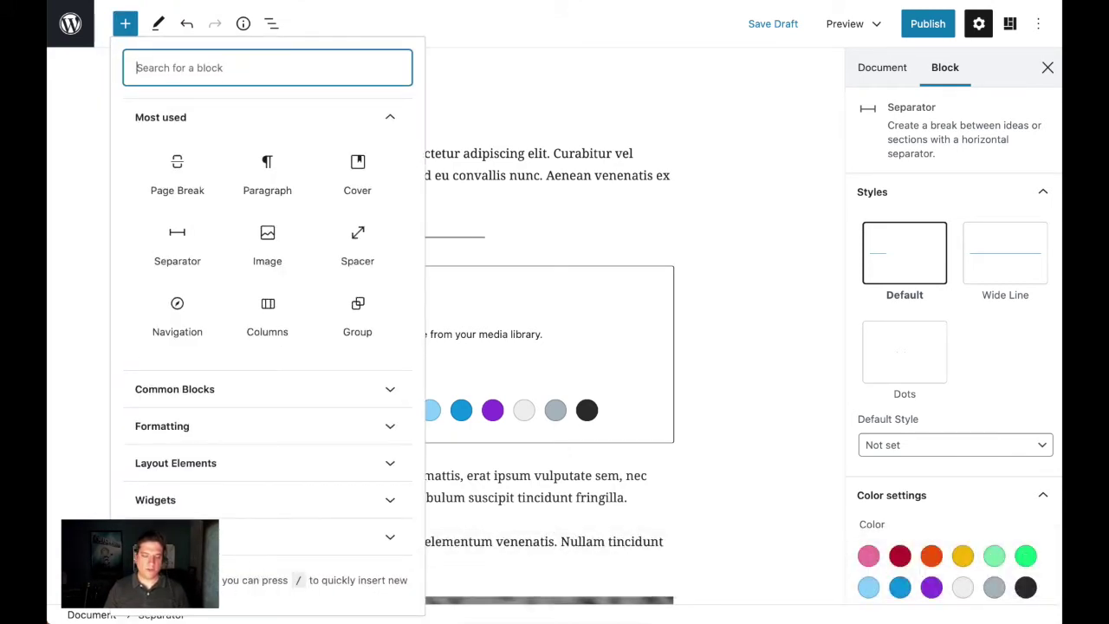
- Collapse the Most used category in the block inserter and expand Common Blocks
key("Tab")
key("Tab")
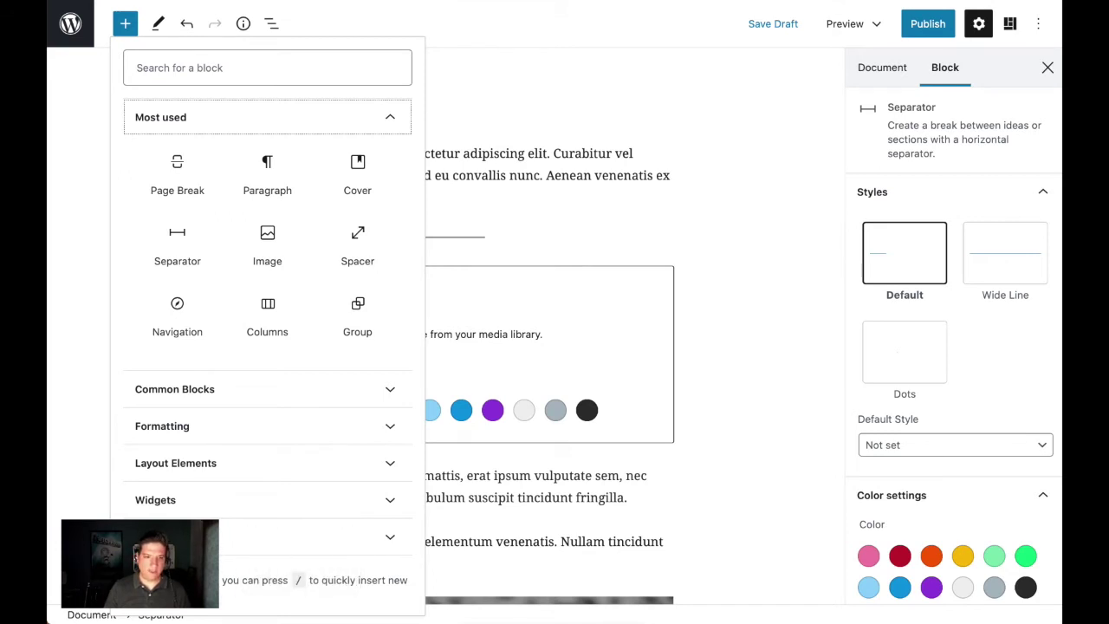
key("Return")
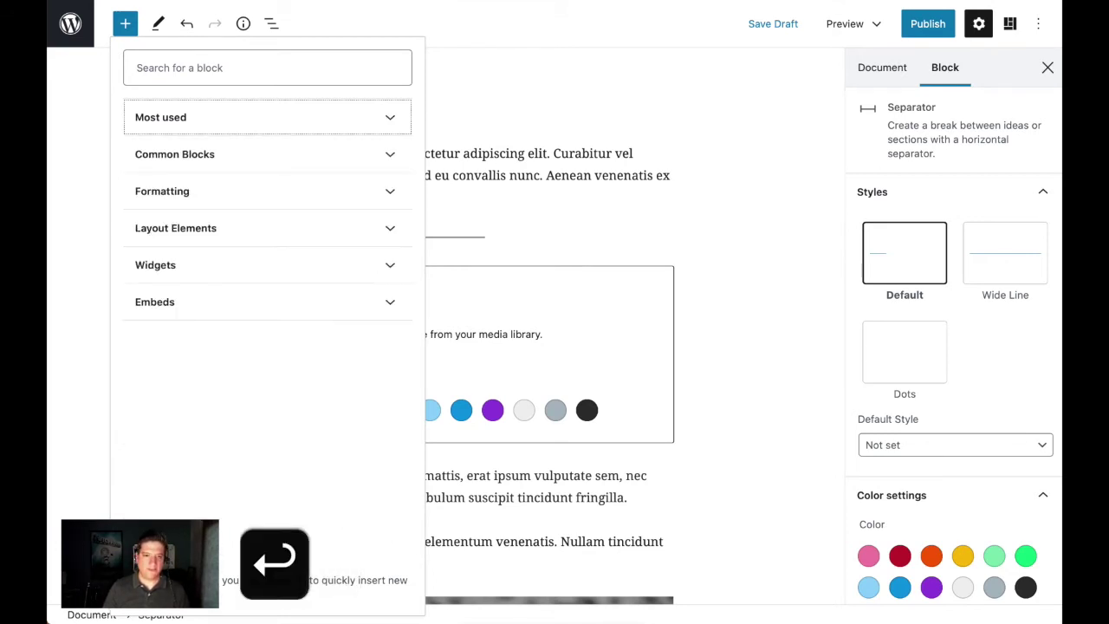
key("Return")
key("Return")
key("Tab")
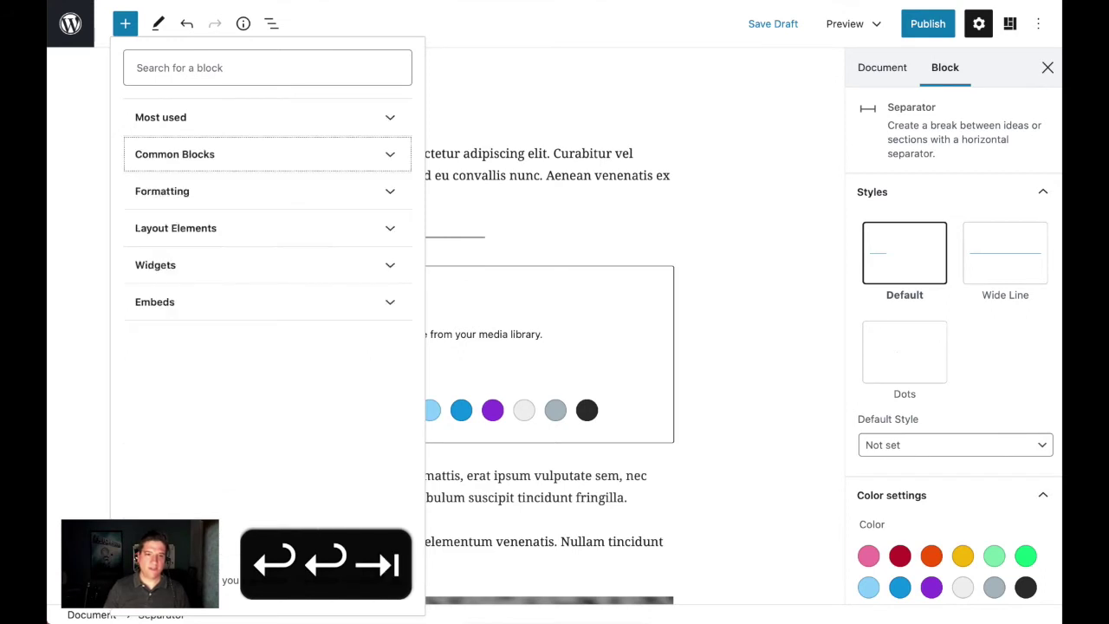
key("Tab")
key("shift+Tab")
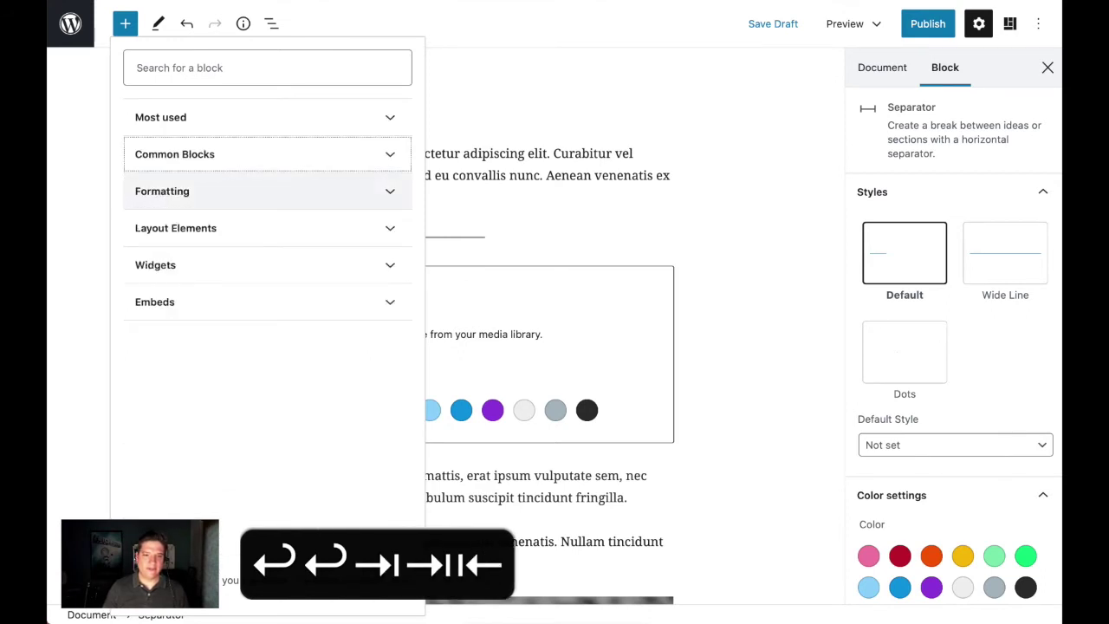
key("Return")
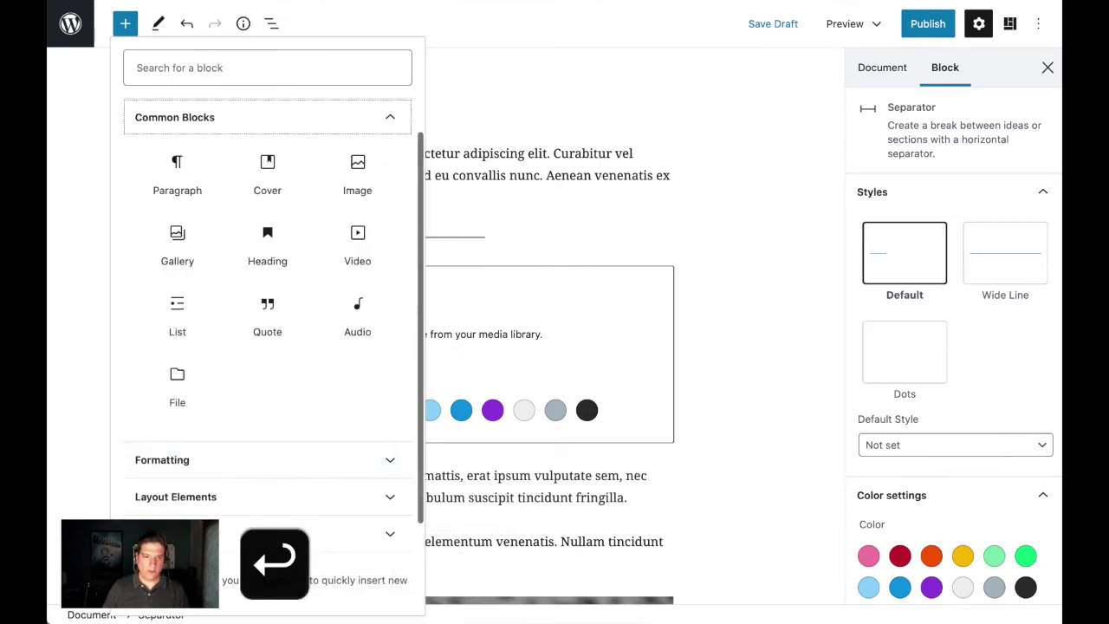
- Move keyboard focus through the Common Blocks to List, and insert a List block below the Separator
key("Tab")
key("Tab")
key("Tab")
key("Tab")
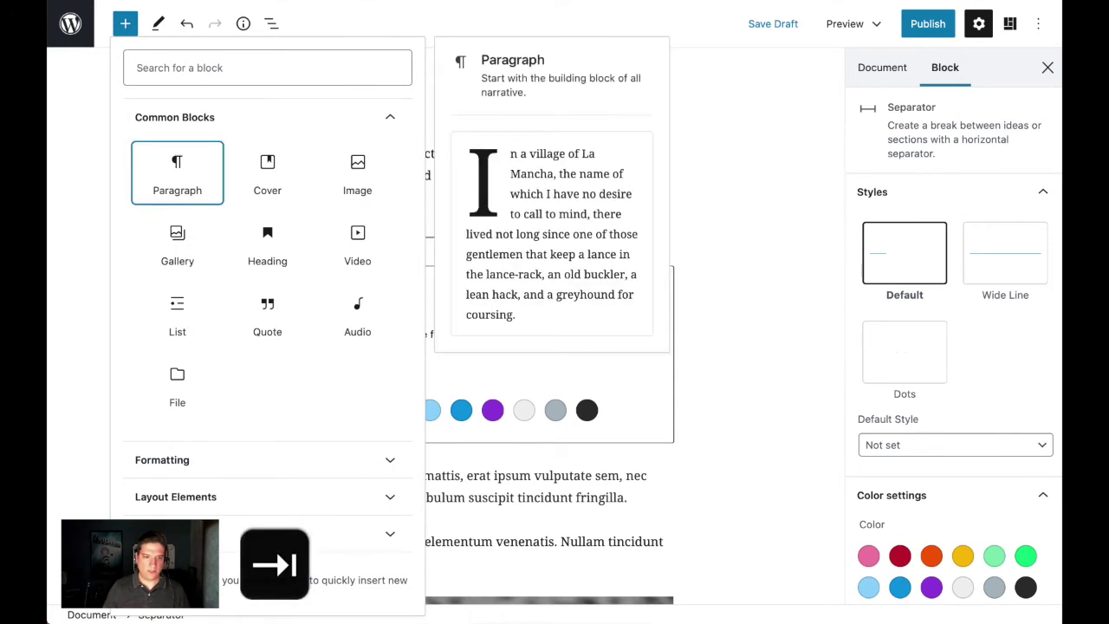
key("Tab")
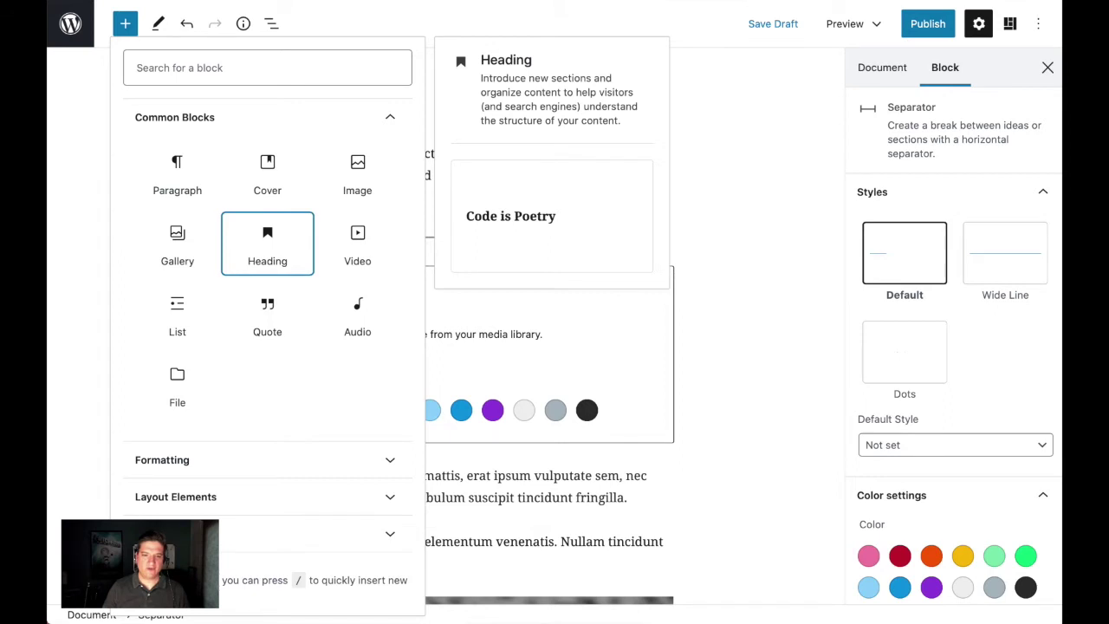
key("shift+Tab")
key("shift+Tab")
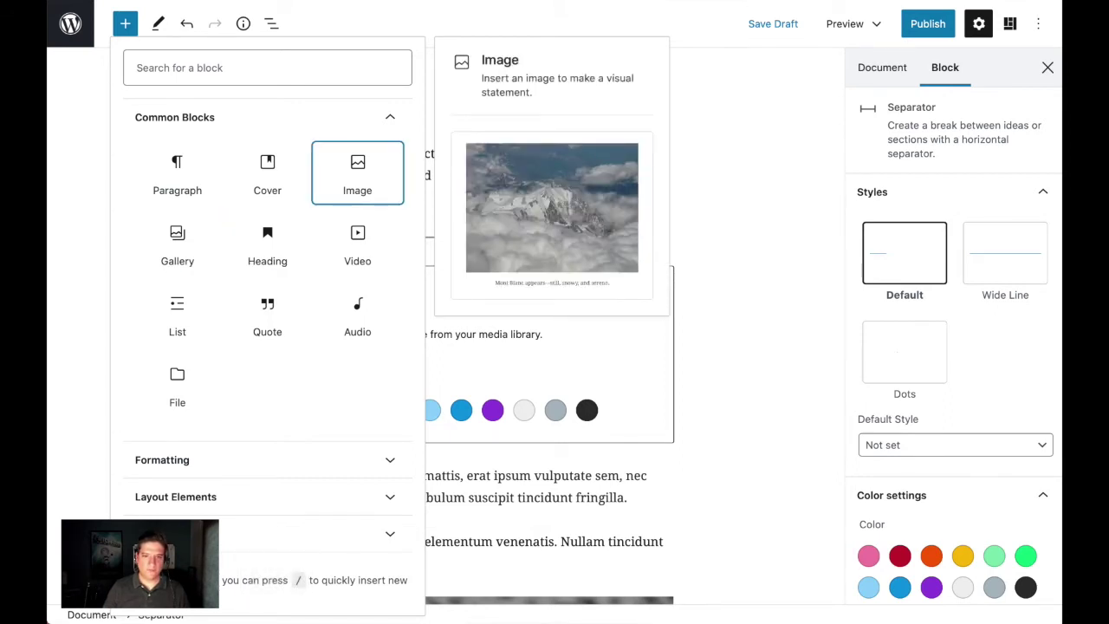
key("Tab")
key("Tab")
key("Tab")
key("Tab")
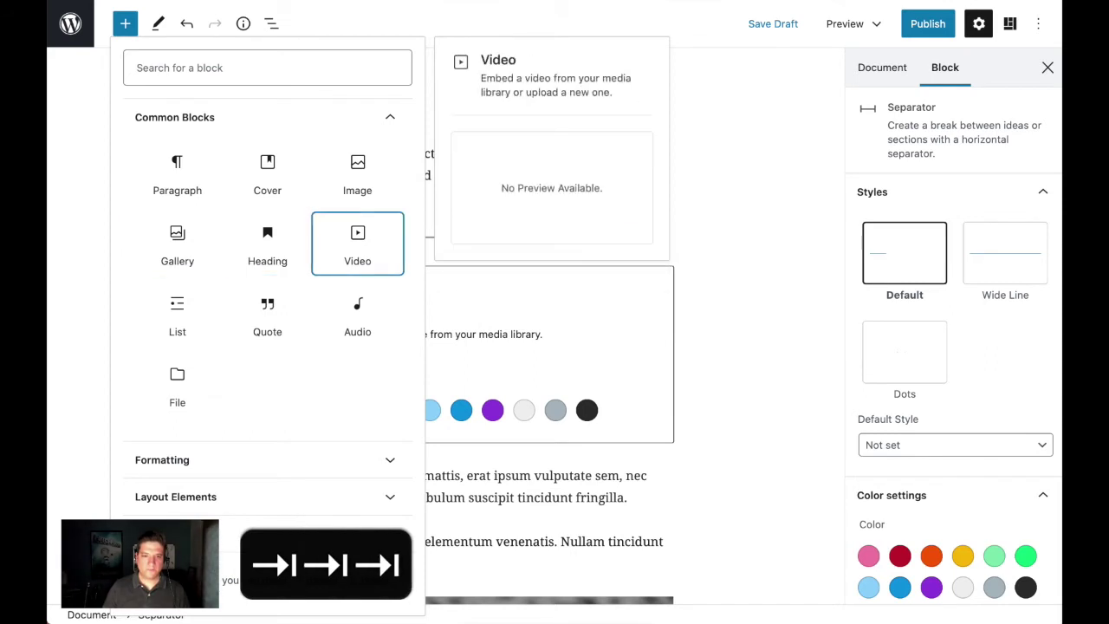
key("Return")
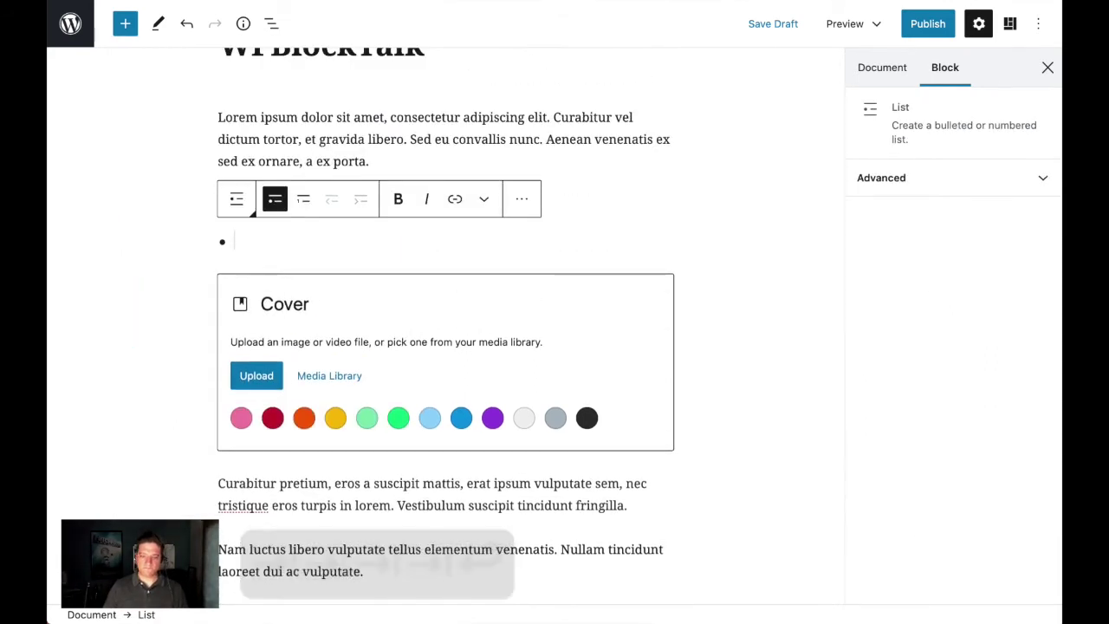
- Fill the bulleted list with two items, "One" and "Two"
type("Obe")
key("BackSpace")
key("BackSpace")
type("ne")
key("Return")
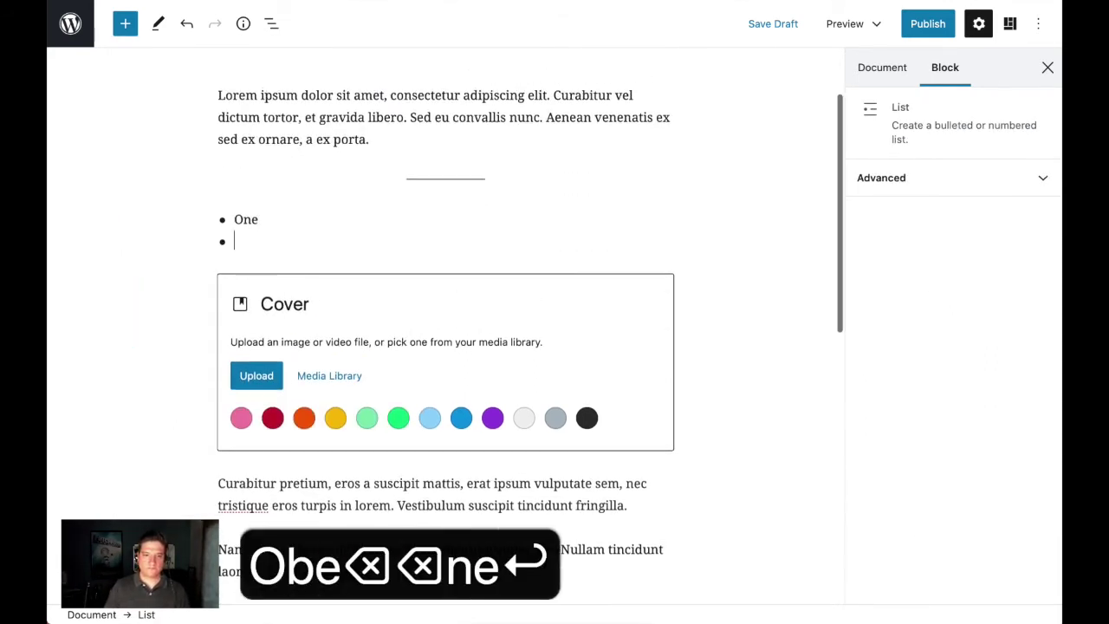
type("Two")
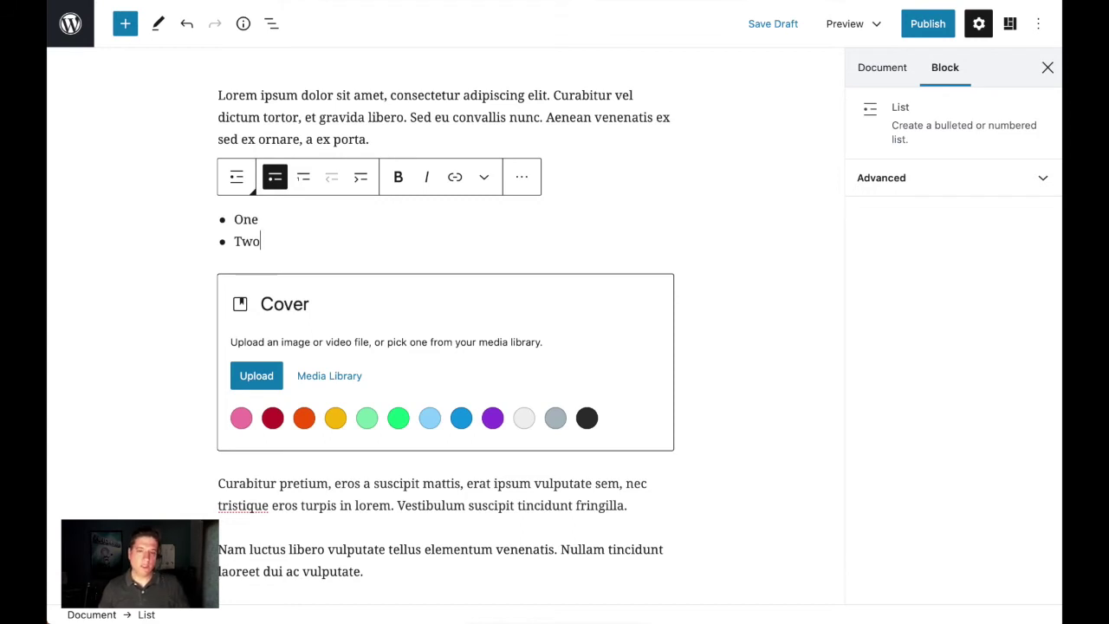
- View the Edit and Select tool options, and switch to Select mode with the first paragraph selected
left_click(158, 24)
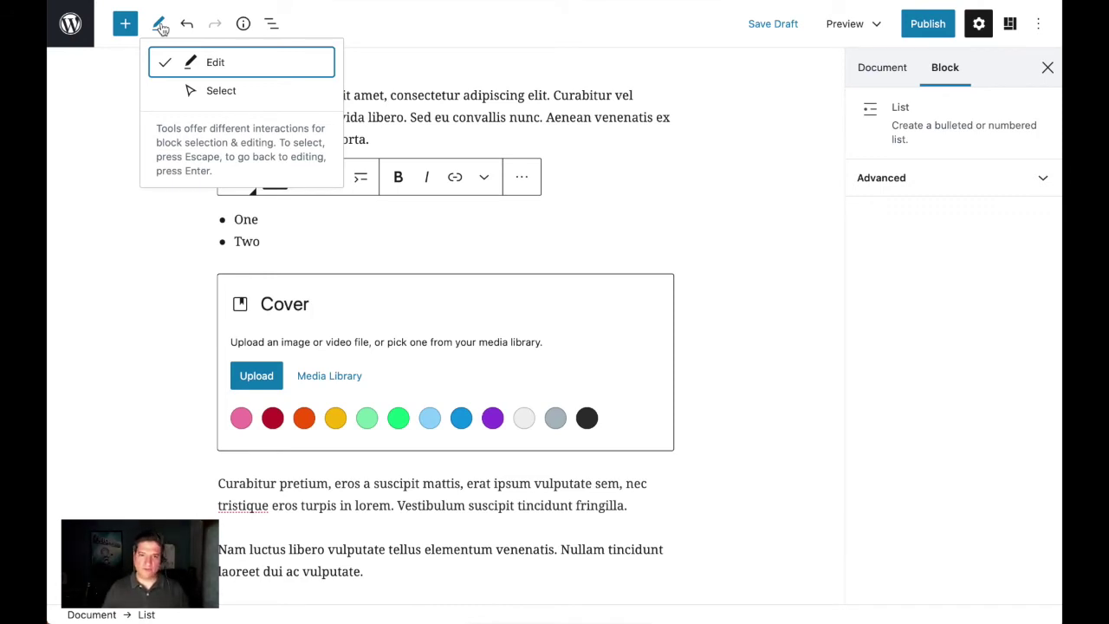
left_click(386, 107)
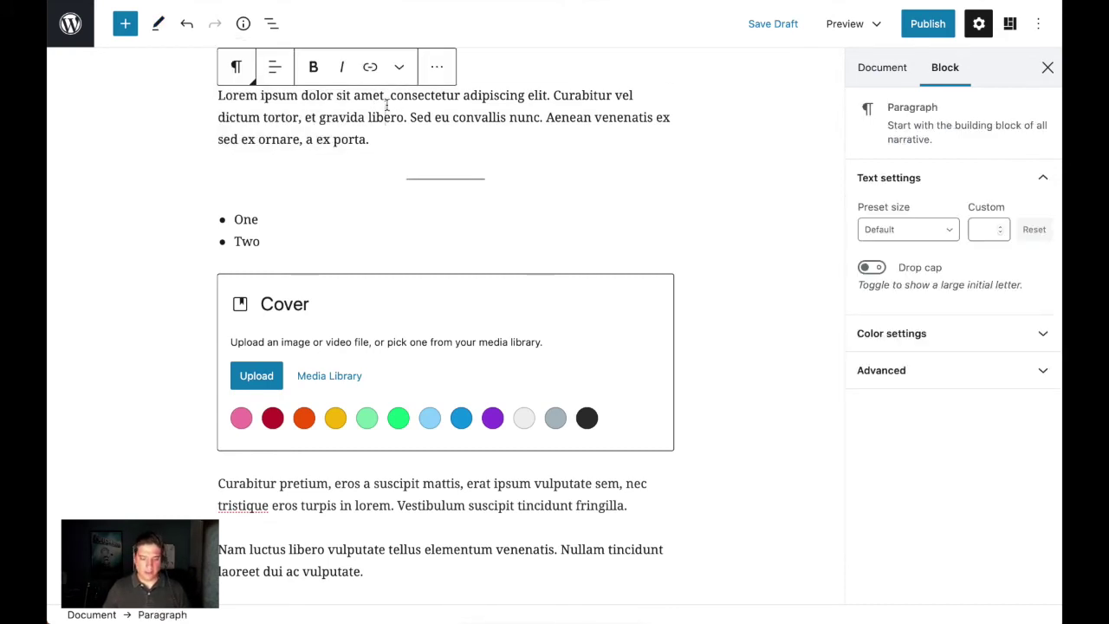
key("Escape")
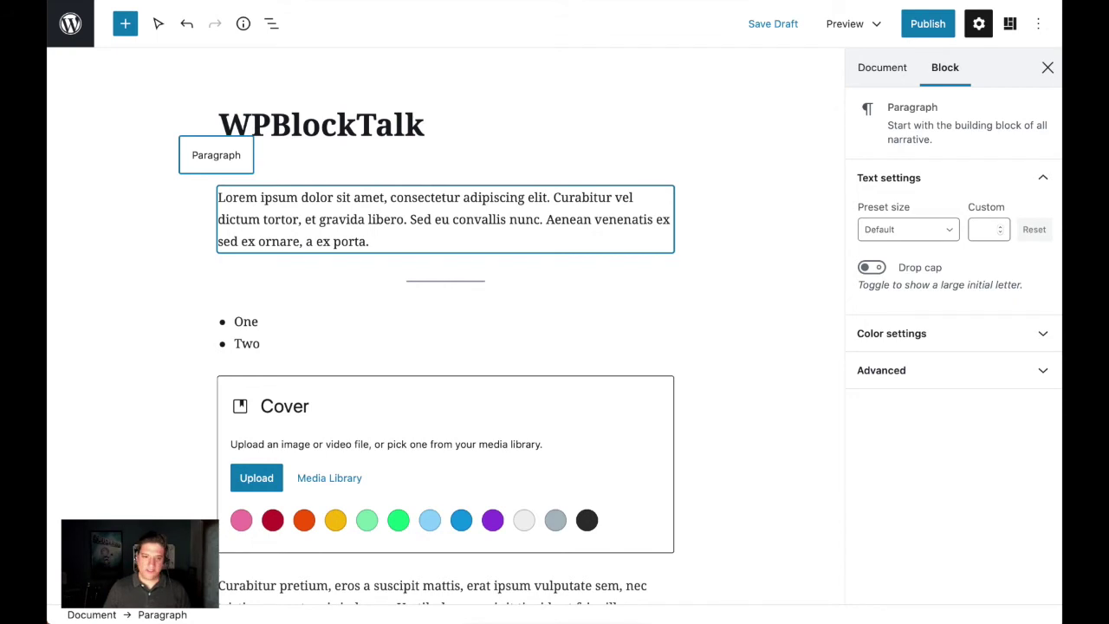
- Move the Select mode selection back and forth among the first paragraph, the Separator and the List block
key("Down")
key("Down")
key("Down")
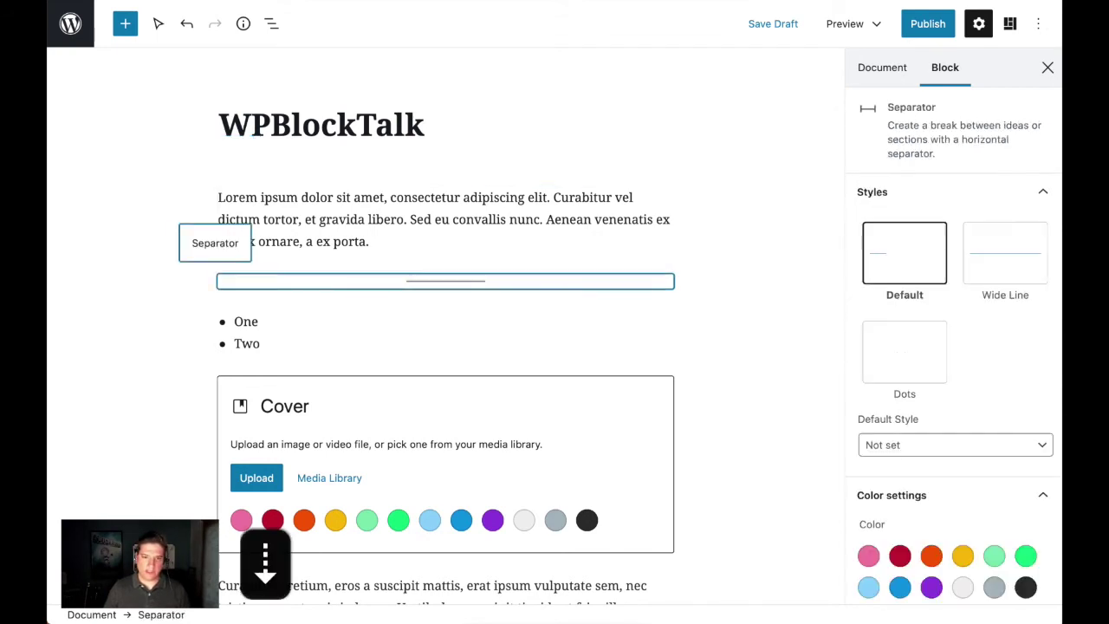
key("Up")
key("Up")
key("Up")
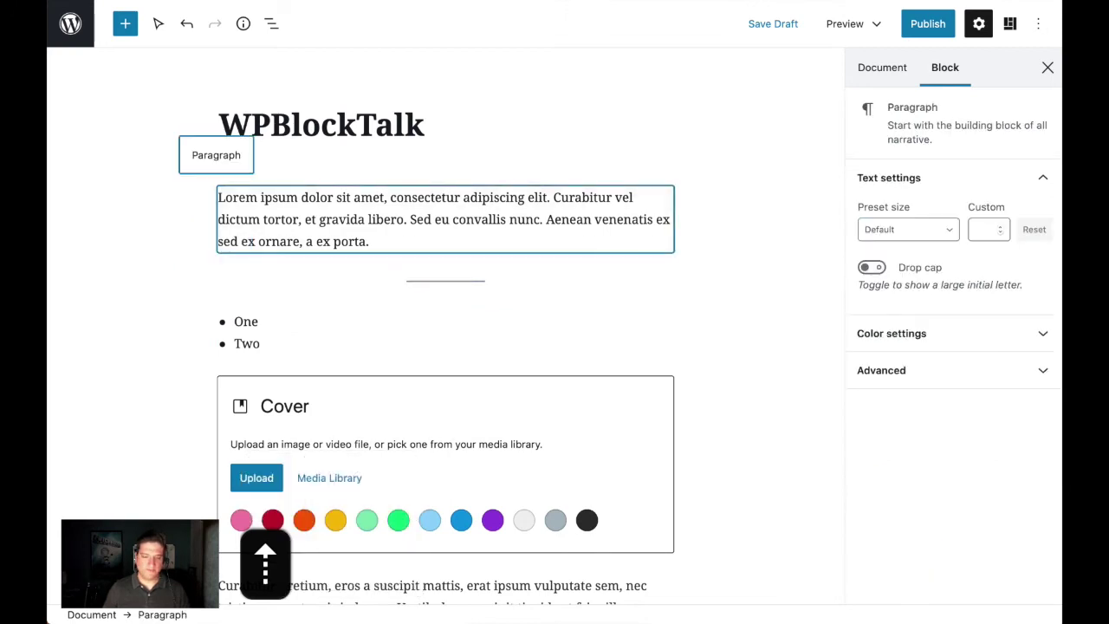
key("Down")
key("Down")
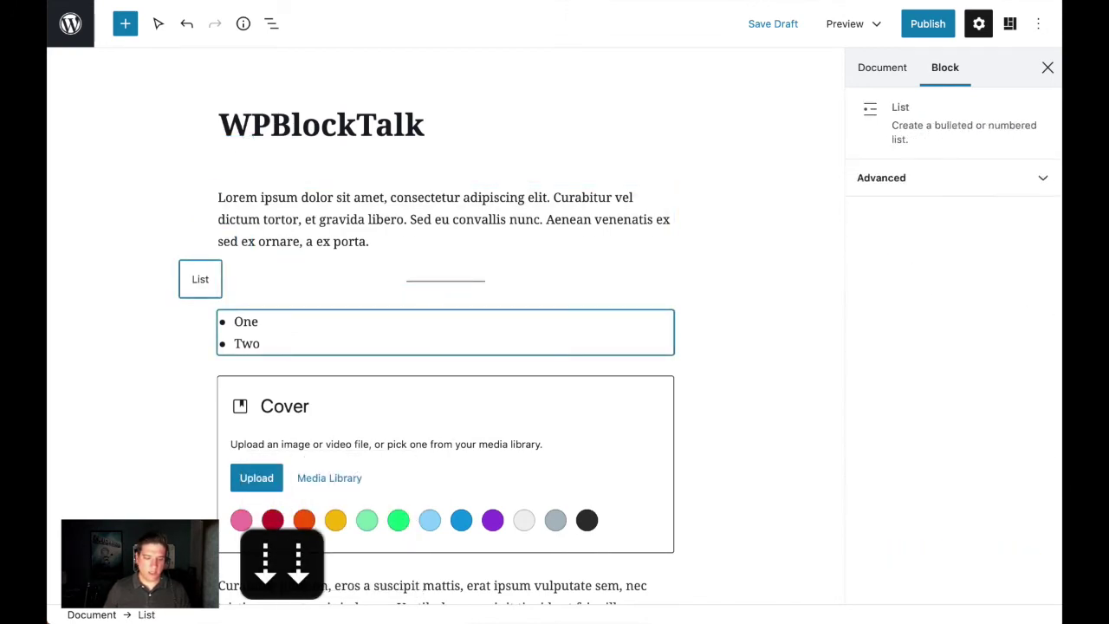
key("shift+Tab")
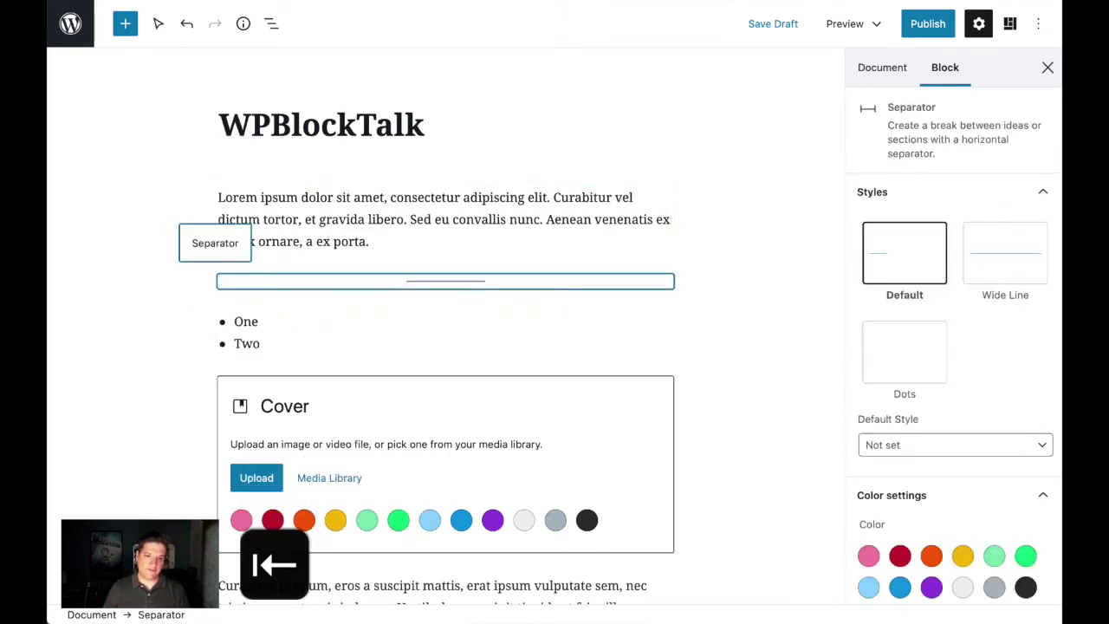
key("shift+Tab")
key("Tab")
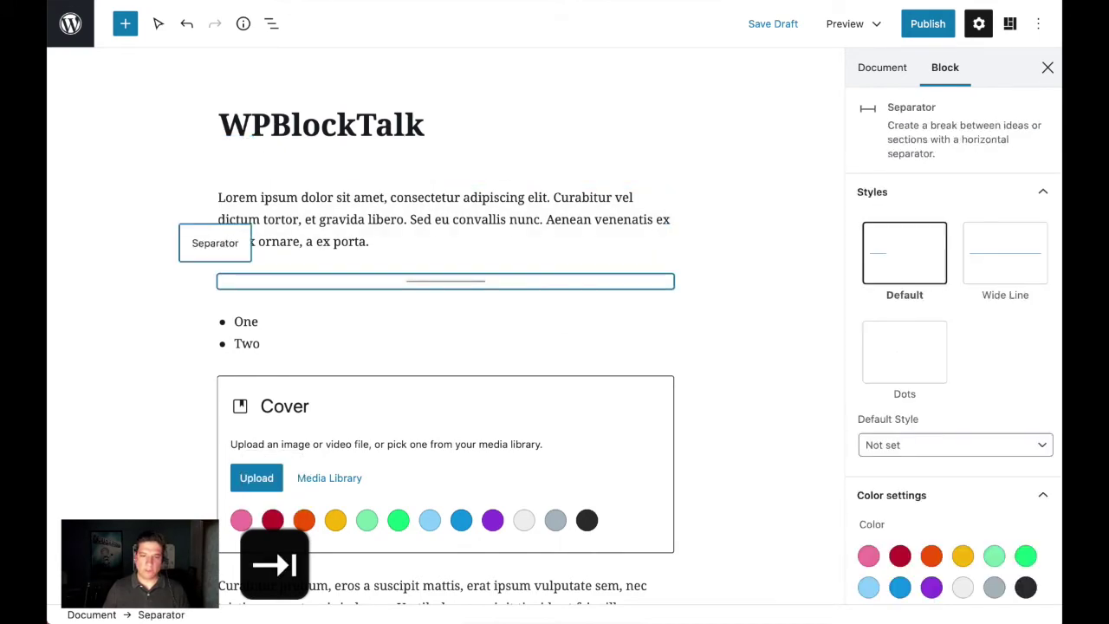
- Move the block selection from the Separator down through the post to the Image block
key("Tab")
key("Tab")
key("Tab")
key("Tab")
key("Tab")
key("Tab")
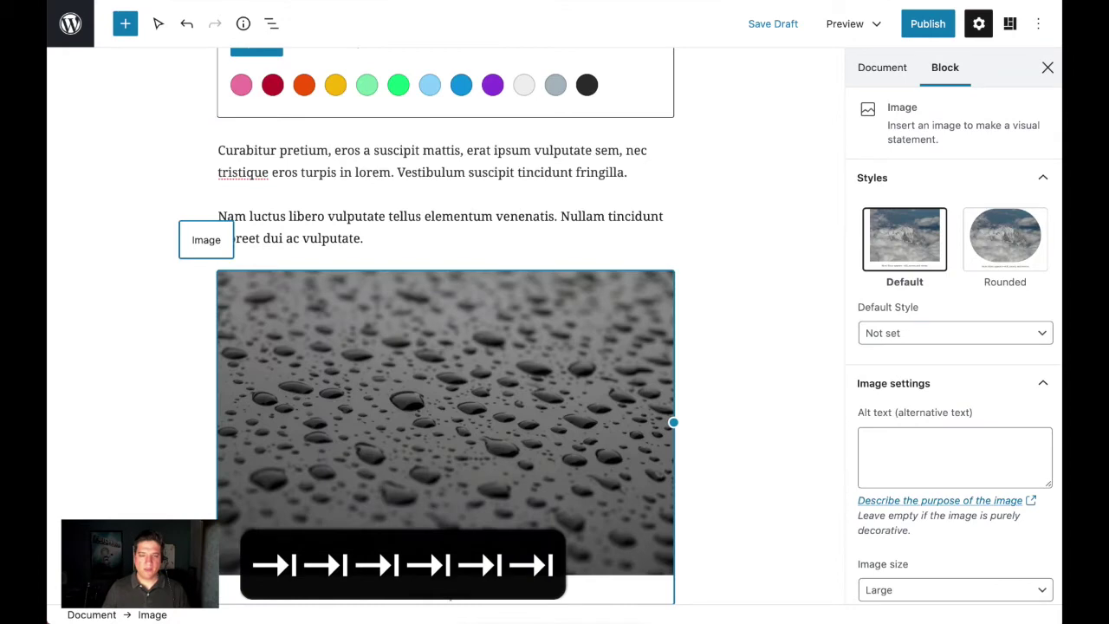
- Move the block selection from the Image block back up to the first paragraph
key("shift+Tab")
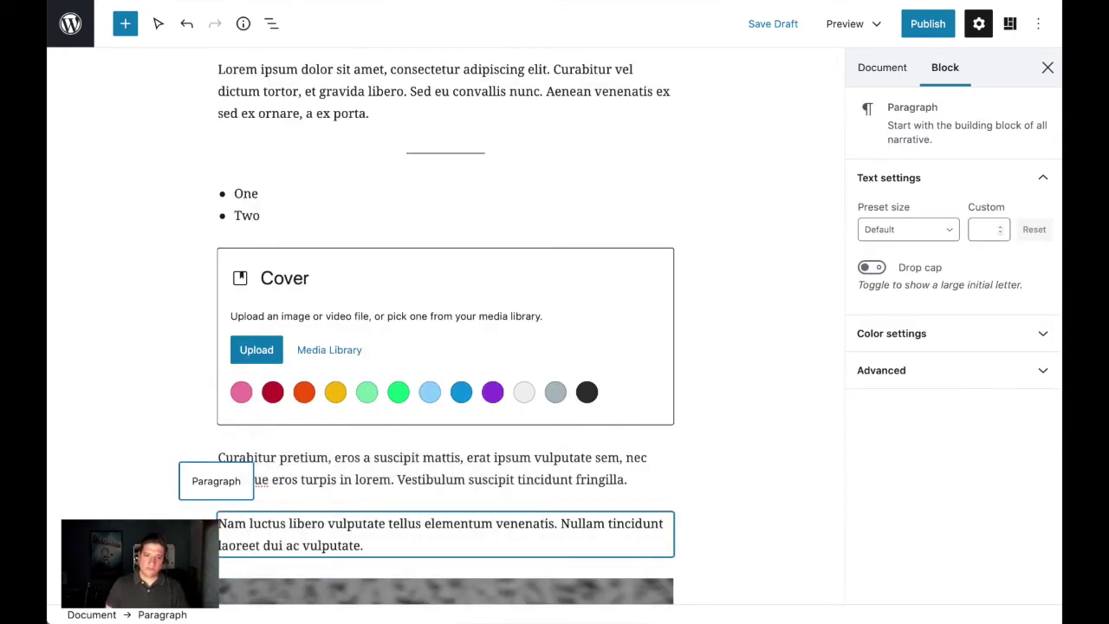
key("Up")
key("Up")
key("Up")
key("Up")
key("Up")
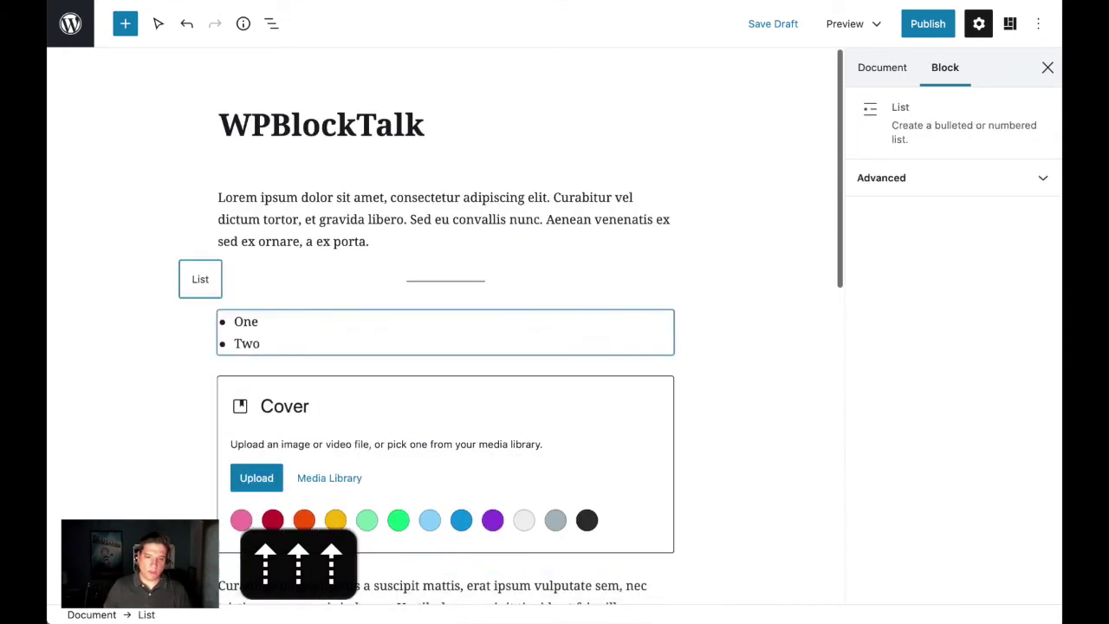
- Run the block selection down past the image and return it to the first paragraph
key("Down")
key("Down")
key("Down")
key("Down")
key("Down")
key("Down")
key("Down")
key("Down")
key("Down")
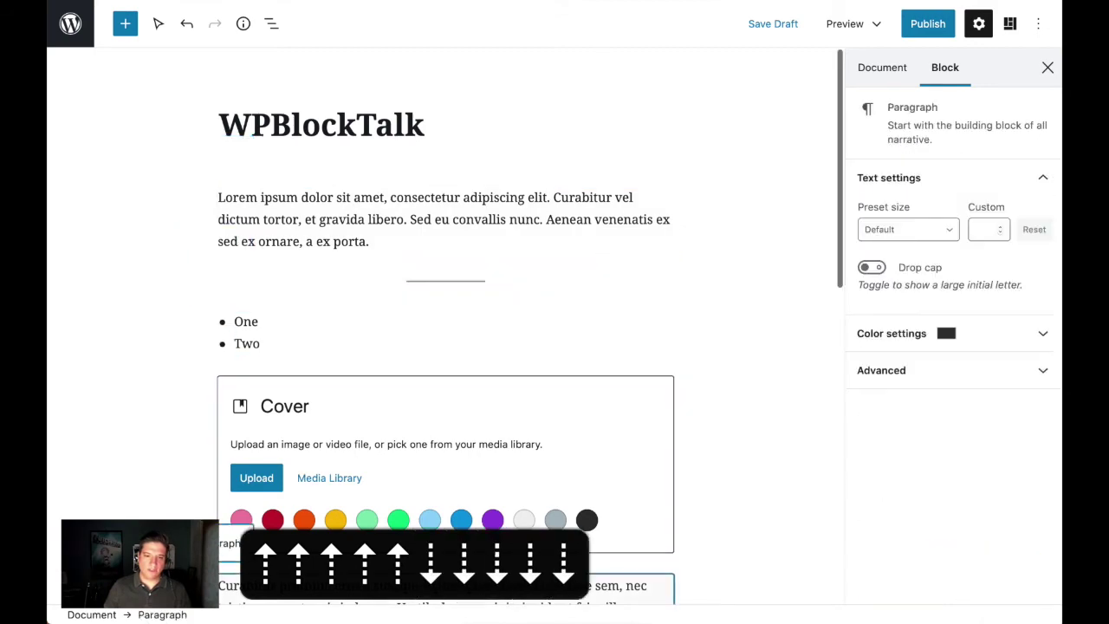
key("Up")
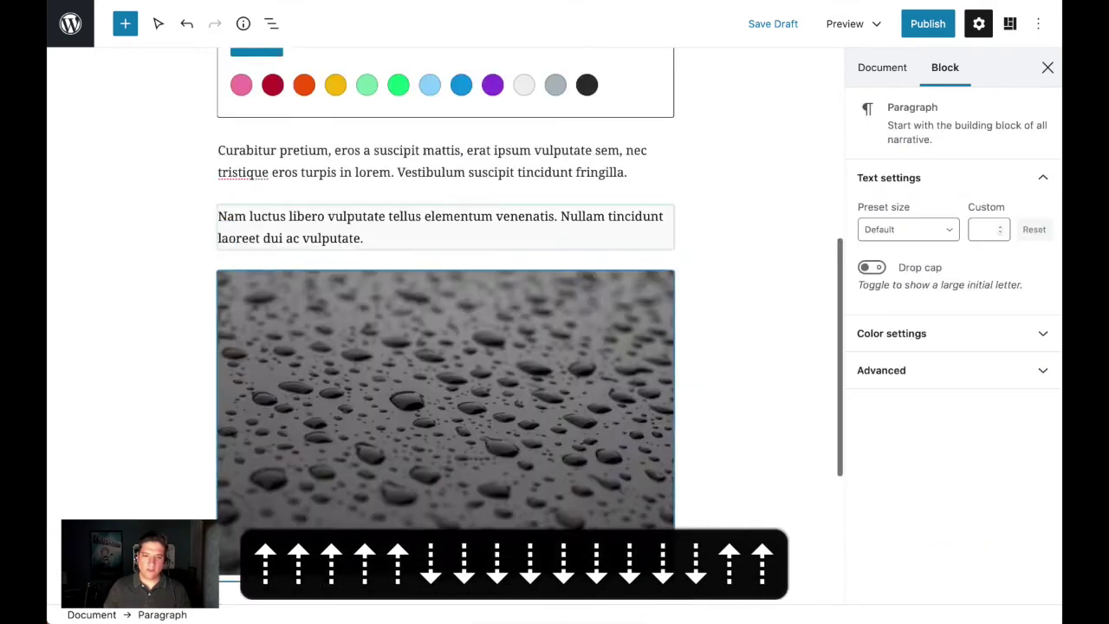
key("Up")
key("Up")
key("Up")
key("Up")
key("Up")
key("Up")
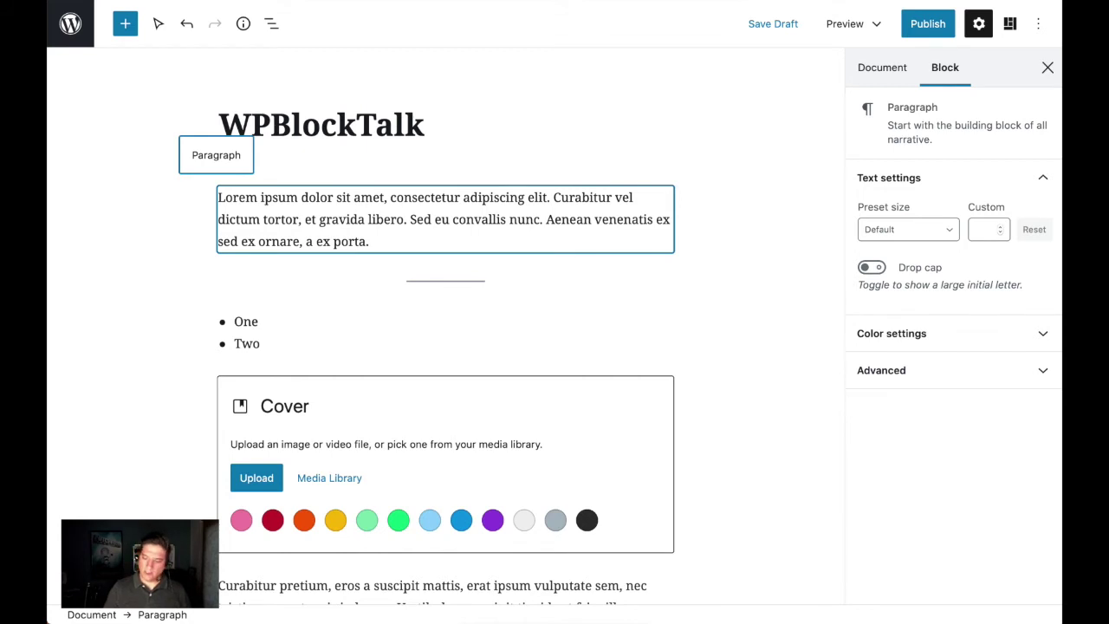
- Enter Edit mode on the first paragraph and move the cursor up into the post title
key("Return")
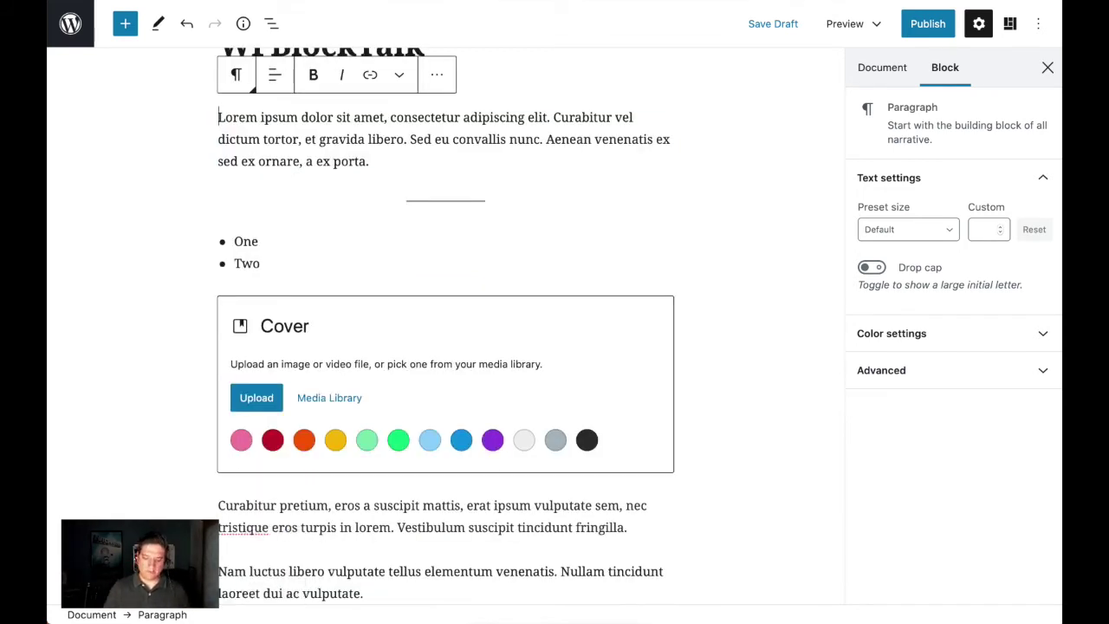
key("shift+Right")
key("shift+Down")
key("Up")
key("Up")
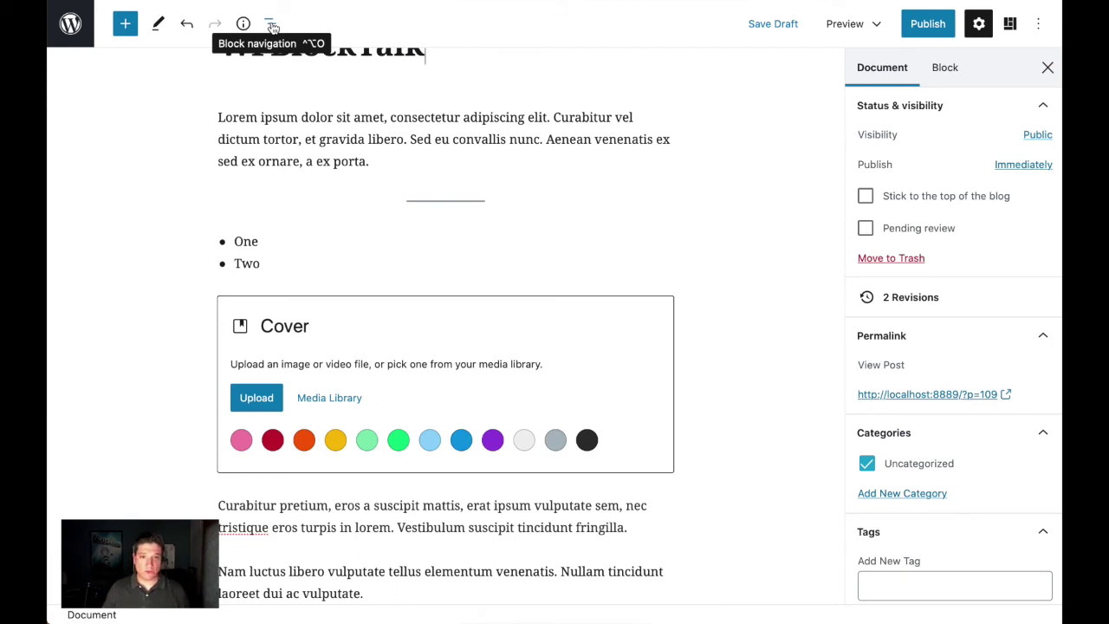
- Open Block navigation from the first paragraph and move focus through its entries to List
left_click(316, 117)
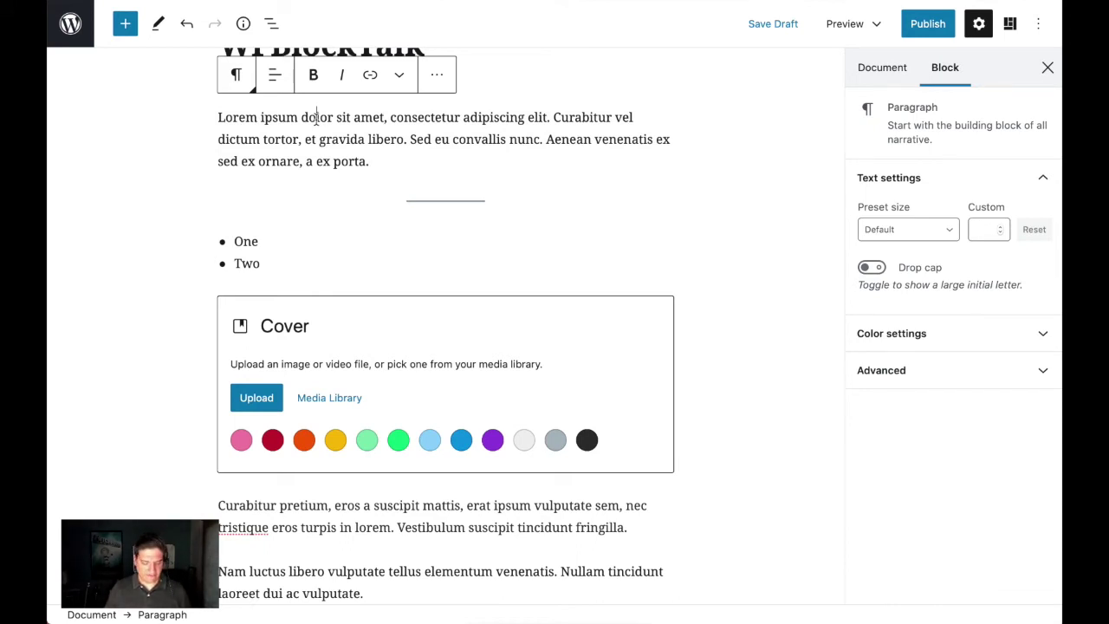
key("ctrl+alt+o")
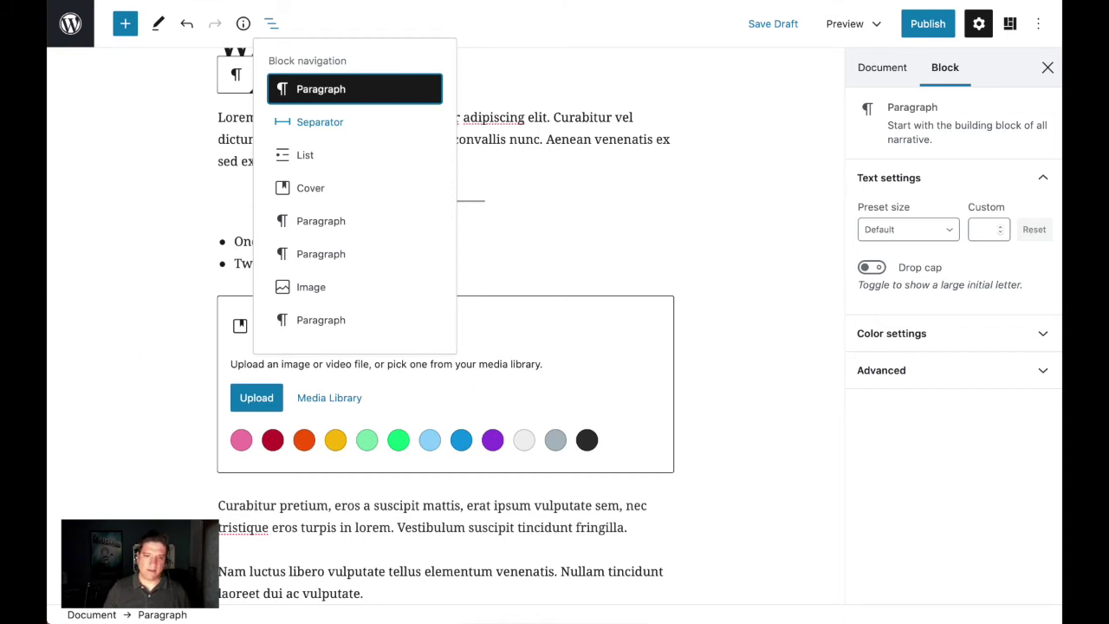
key("Down")
key("Down")
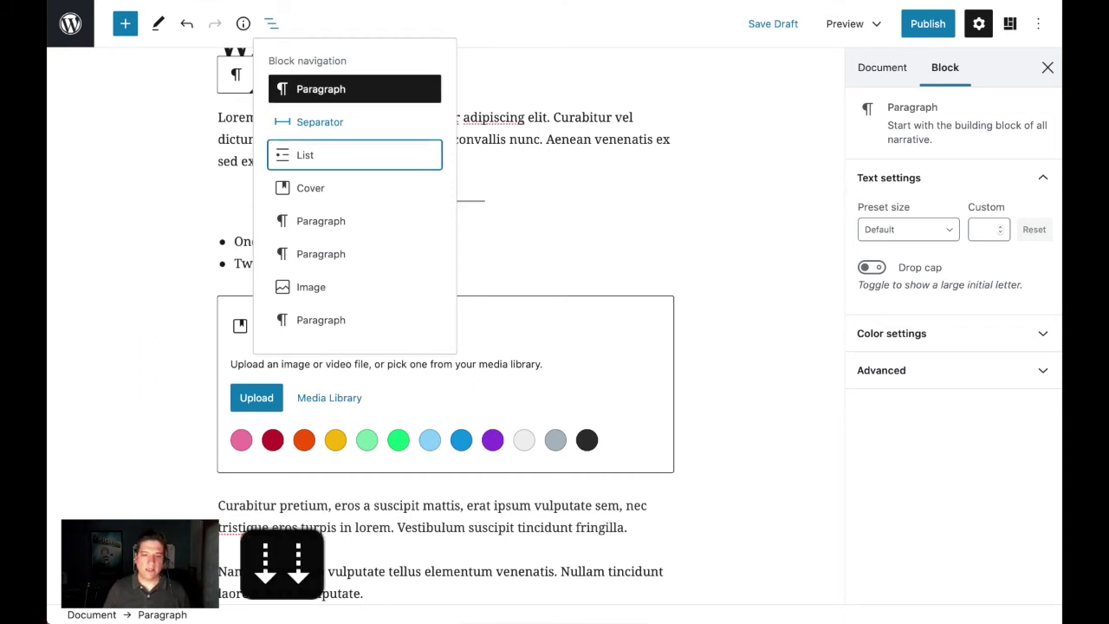
key("Down")
key("Down")
key("Up")
key("Up")
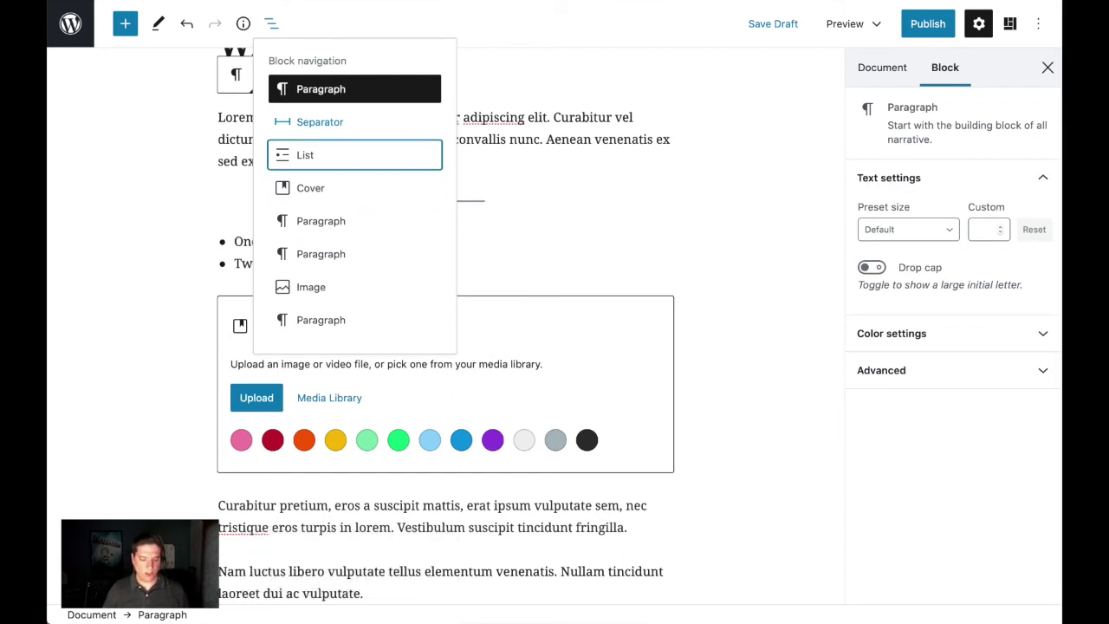
- Move focus back and forth through the Block navigation entries to Cover, and jump to the Cover block
key("Tab")
key("Tab")
key("Tab")
key("shift+Tab")
key("shift+Tab")
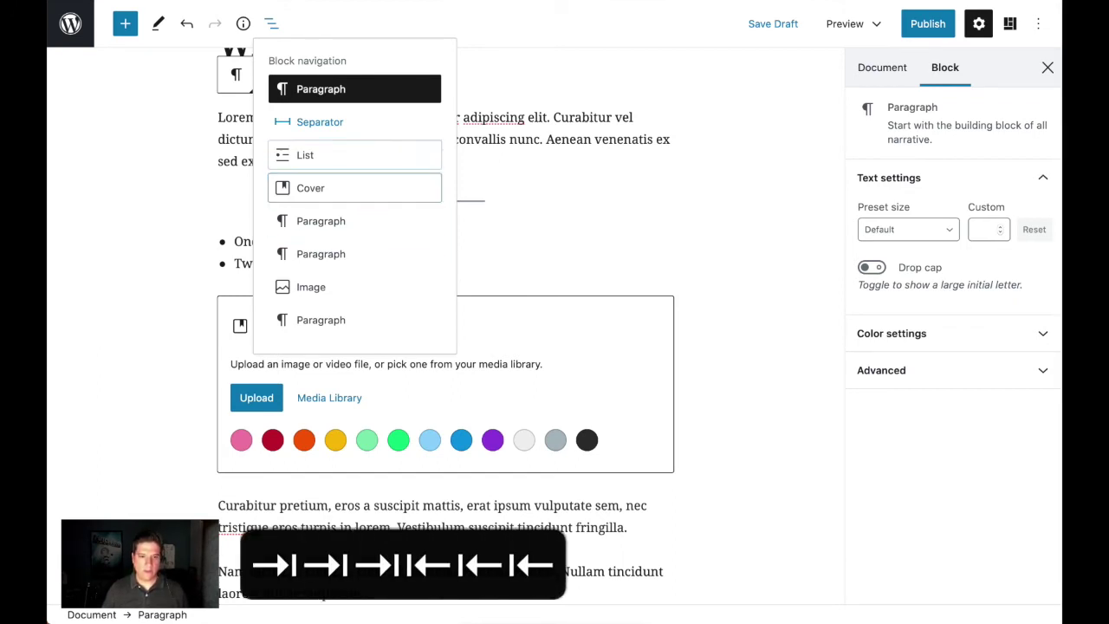
key("shift+Tab")
key("Tab")
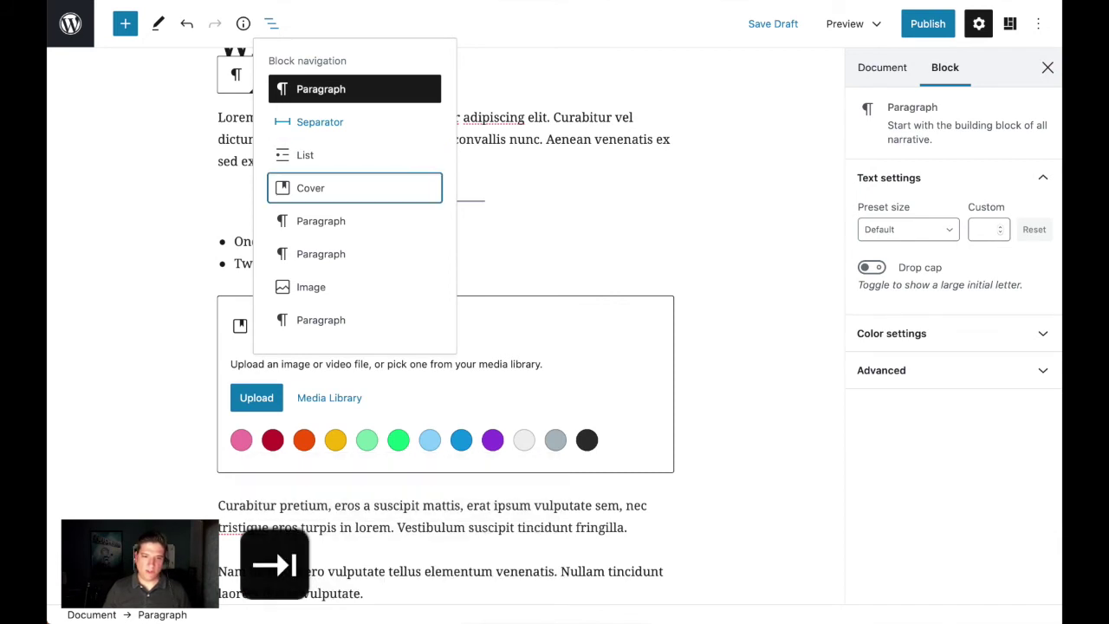
key("Return")
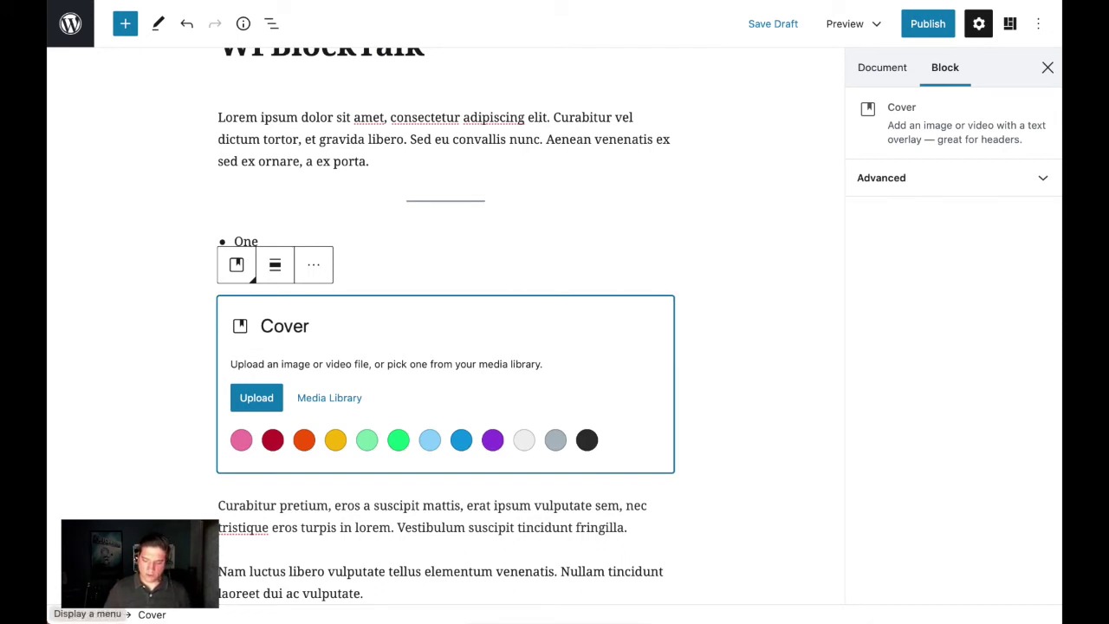
- Use Block navigation to jump to the last paragraph below the image, and enter "yay!" in it
key("ctrl+alt+o")
key("Down")
key("Down")
key("Down")
key("Down")
key("Down")
key("Down")
key("Down")
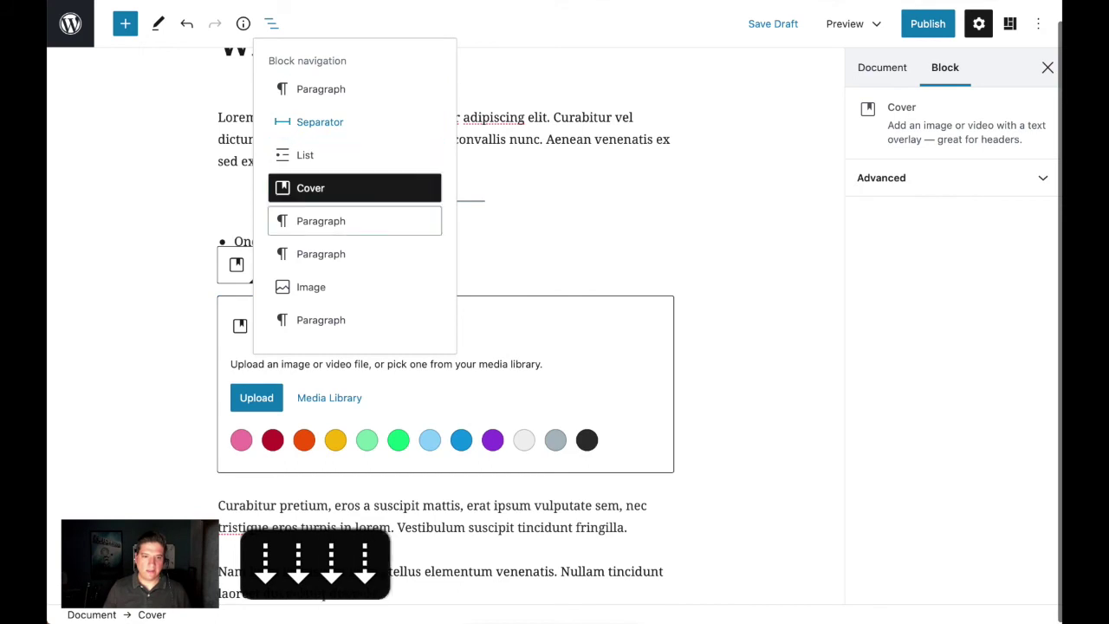
key("Return")
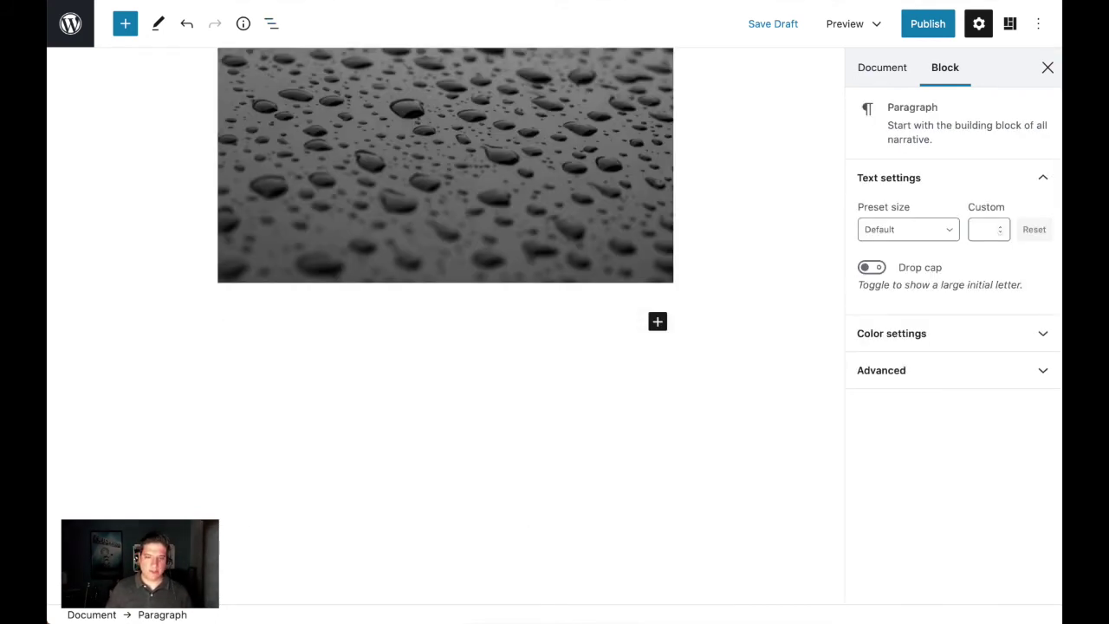
type("yay!")
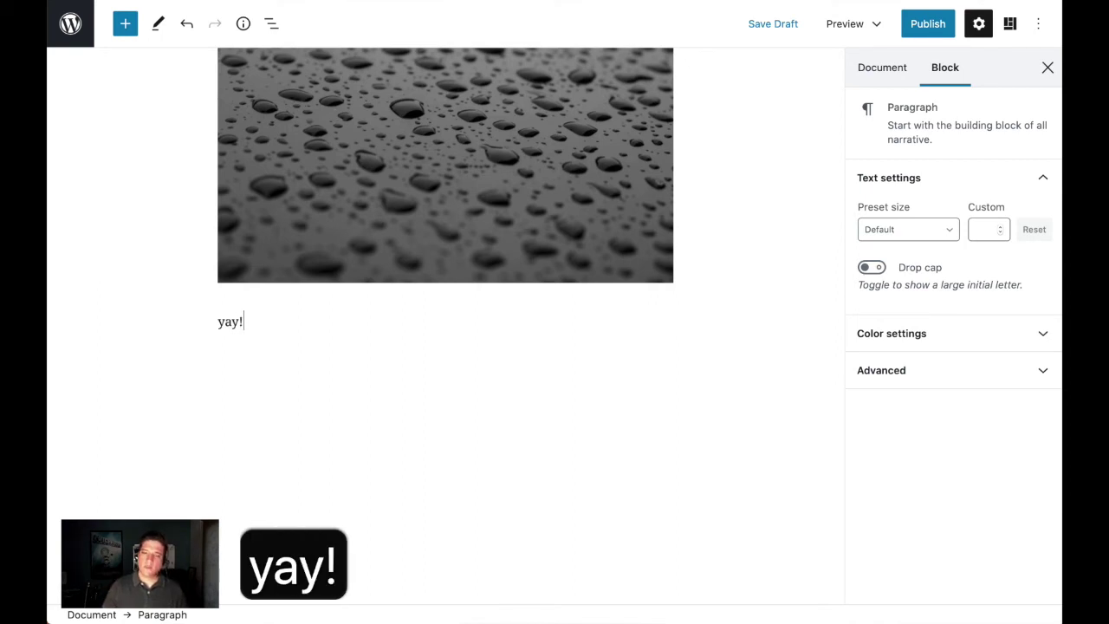